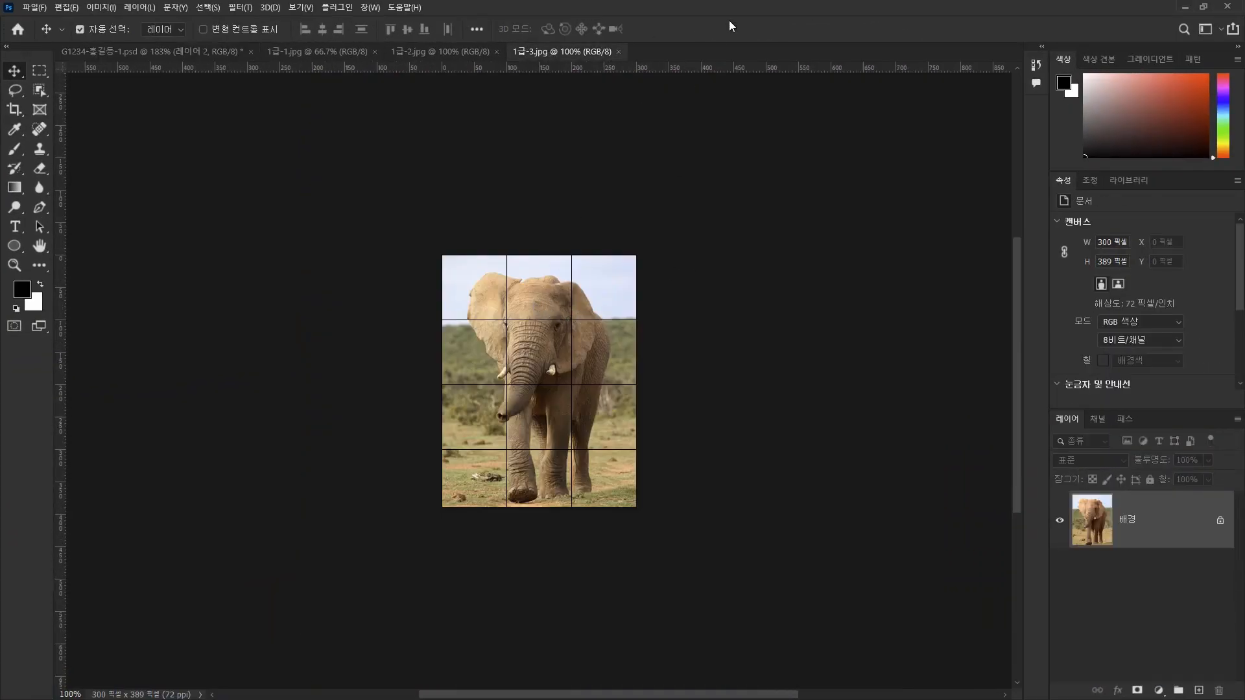
Hide the grid over the elephant photo 1급-3.jpg.
key("ctrl+0")
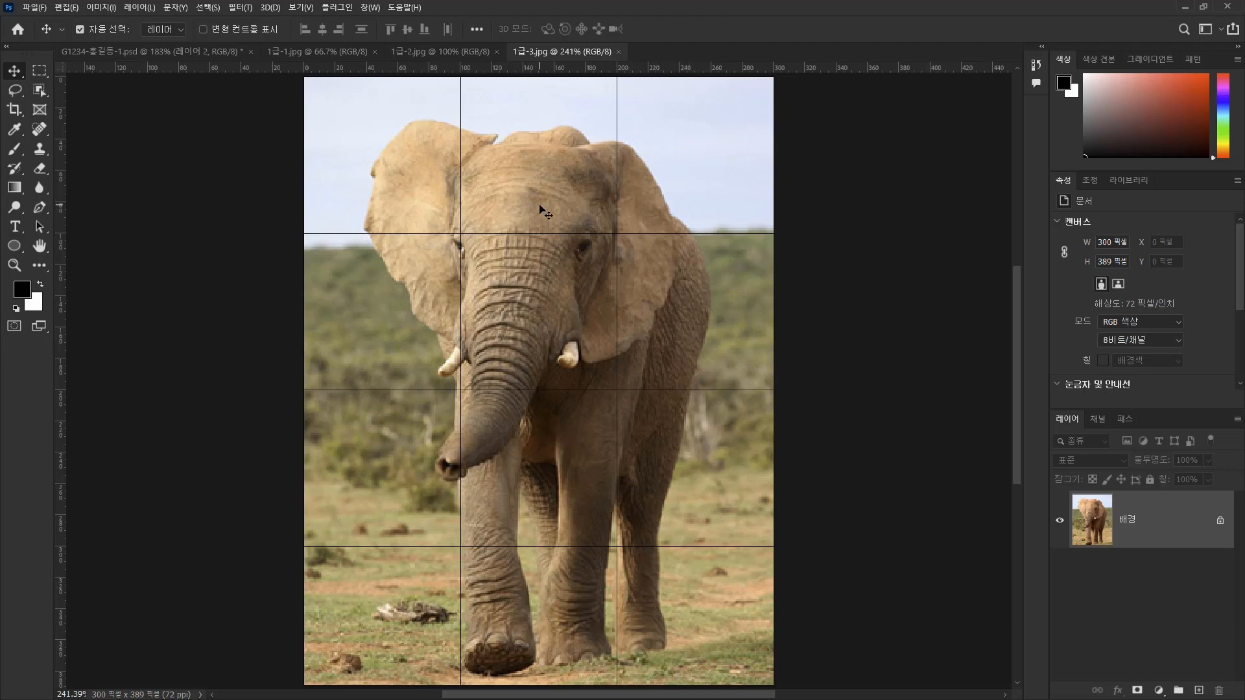
key("ctrl+apostrophe")
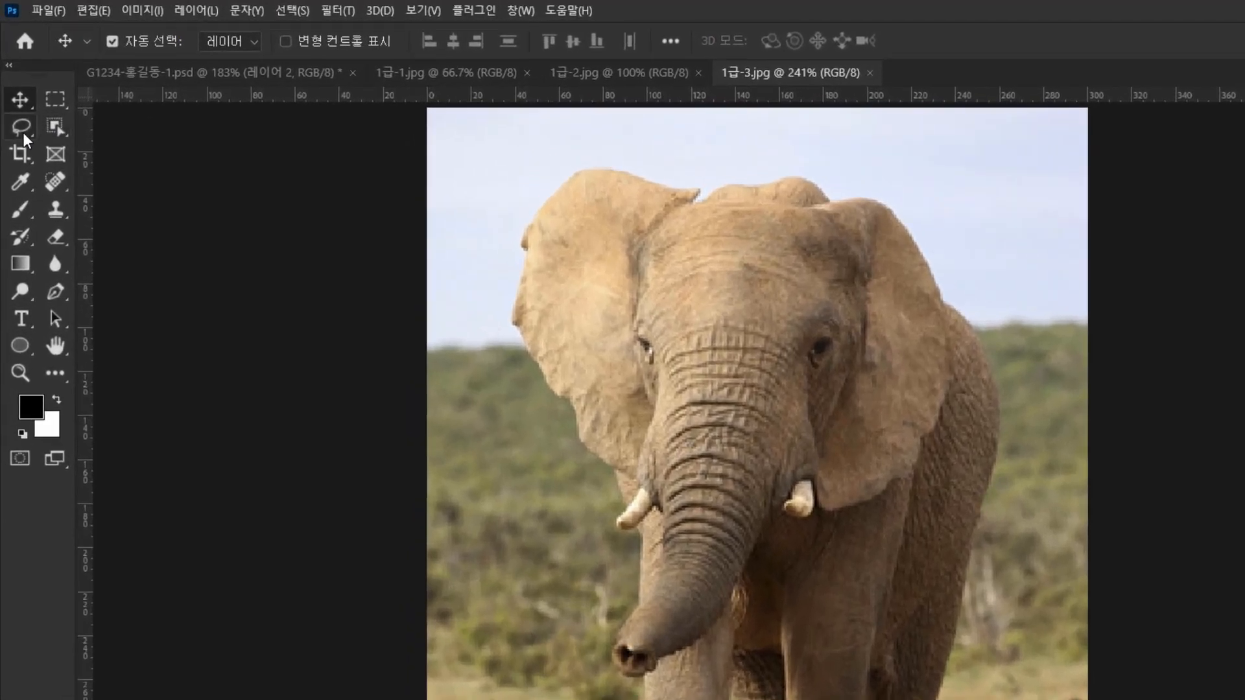
Select the whole elephant automatically with the Object Selection tool.
left_click(16, 92)
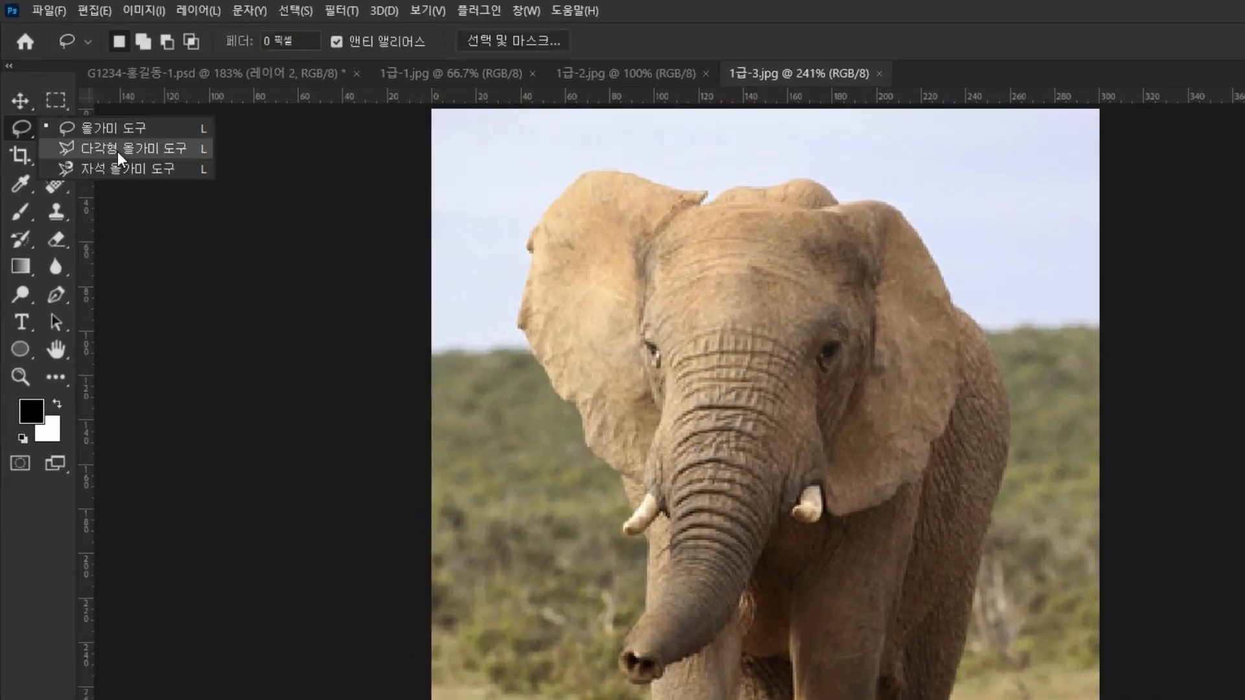
left_click(26, 130)
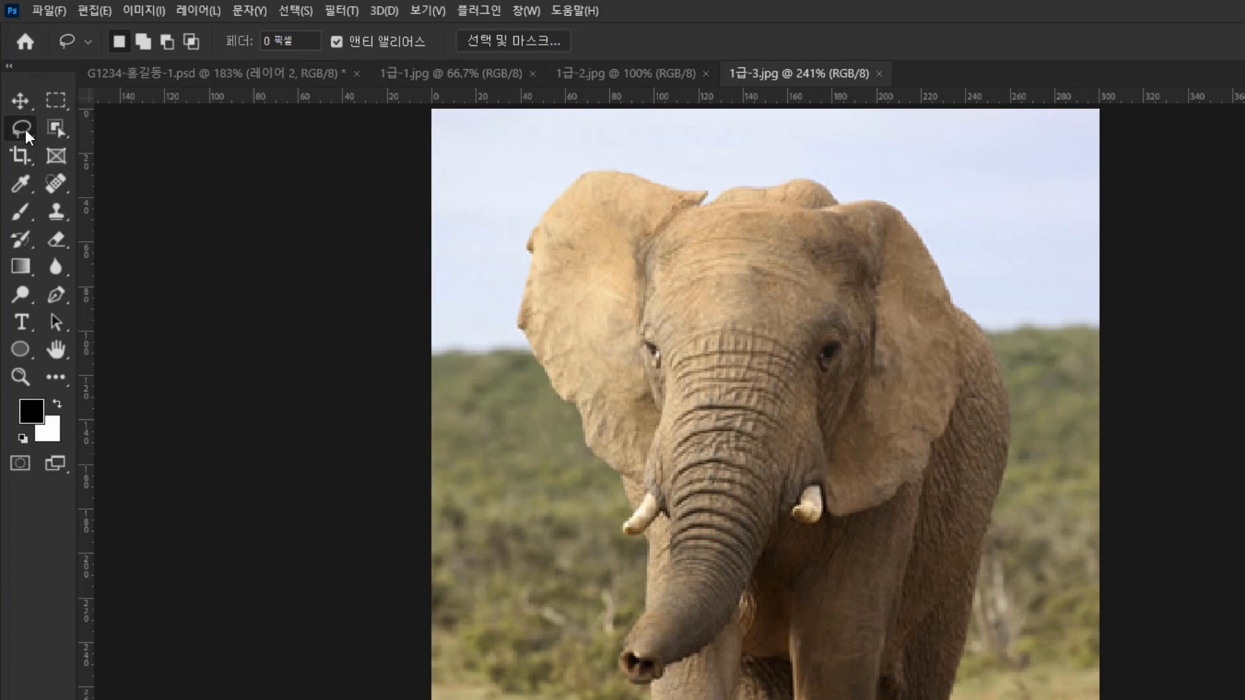
left_click(61, 134)
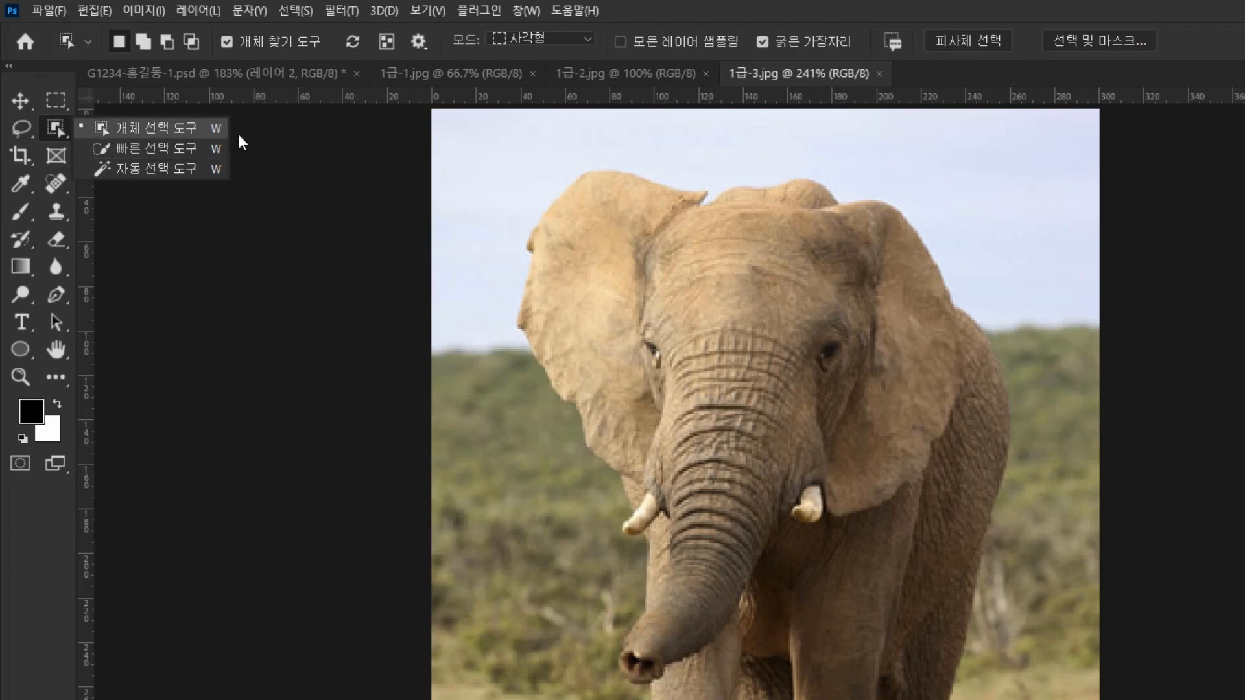
left_click(164, 131)
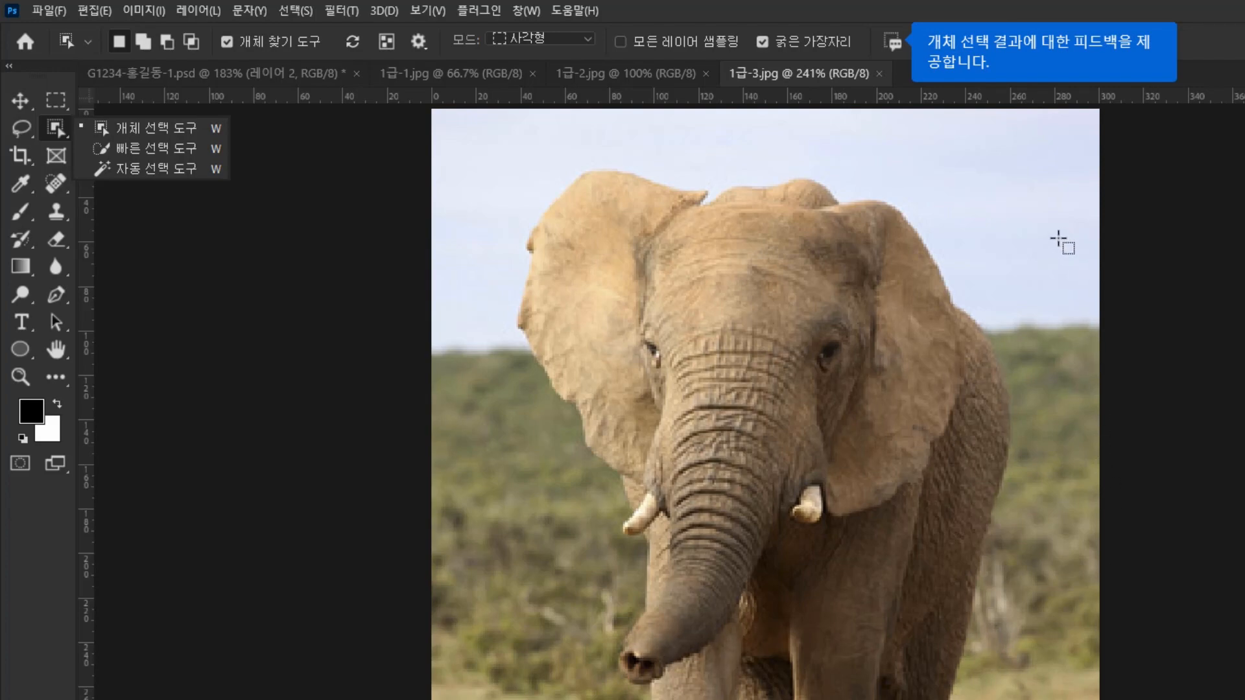
left_click(144, 133)
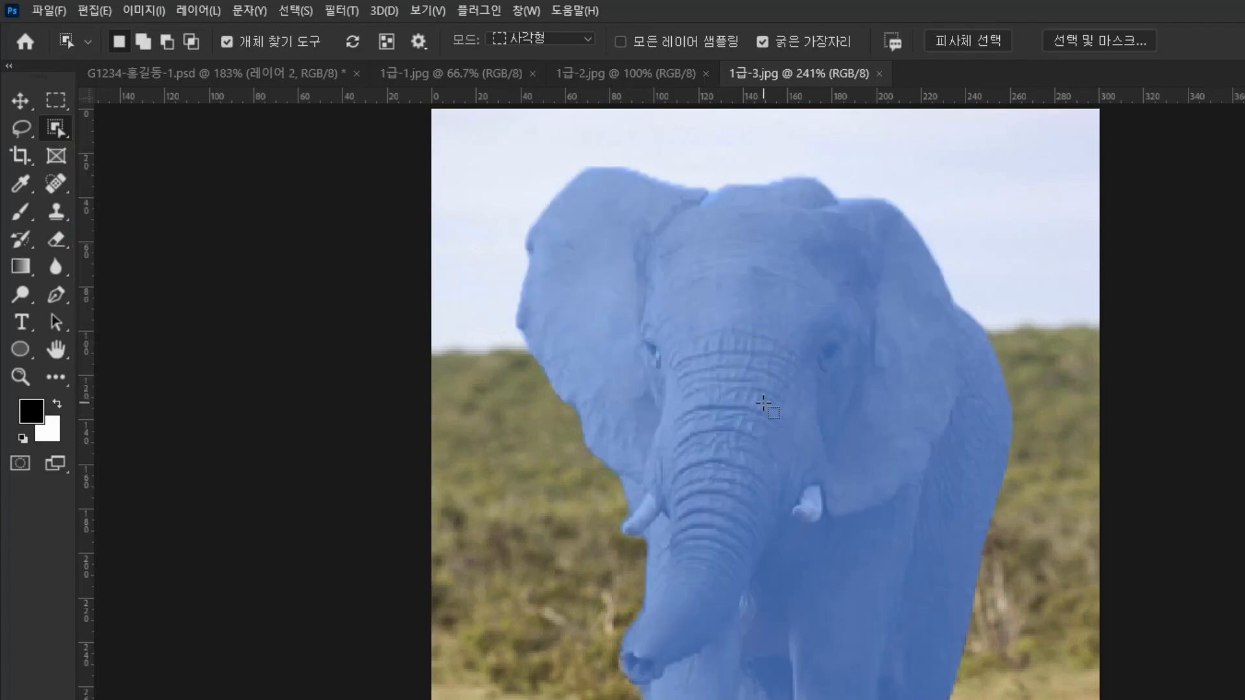
left_click(765, 405)
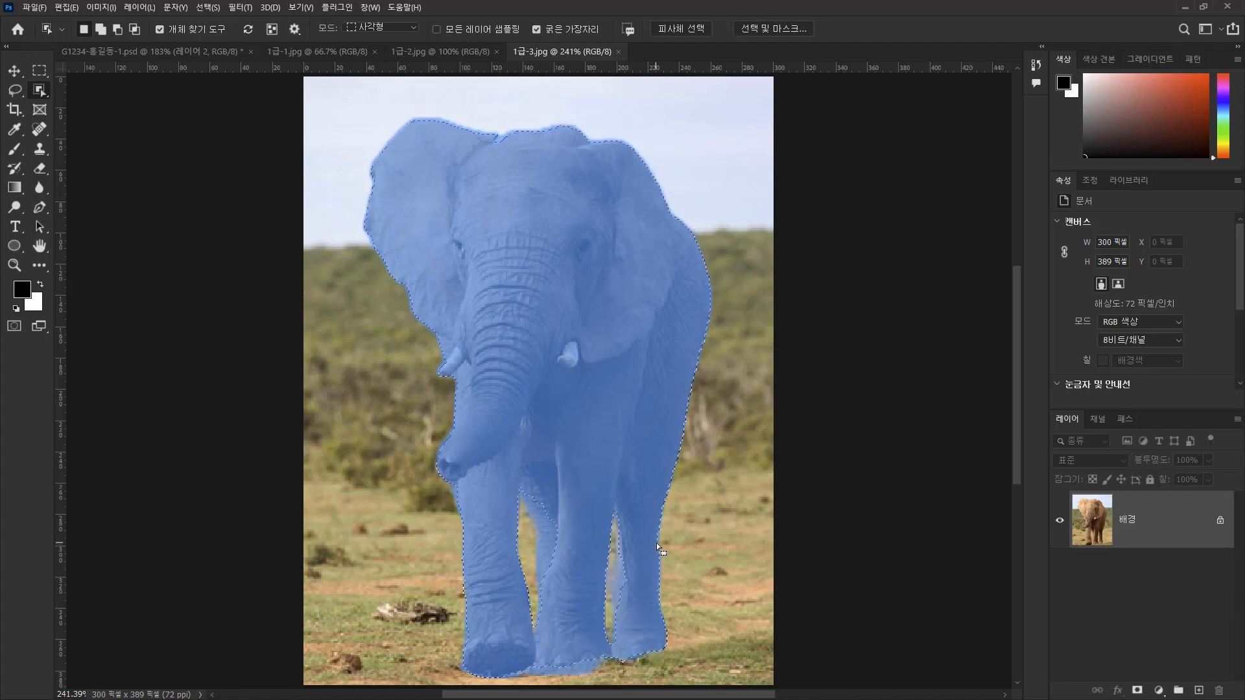
Discard the current selection and paint a new one over the elephant's head and upper body with a size 25 Quick Selection brush.
left_click(16, 92)
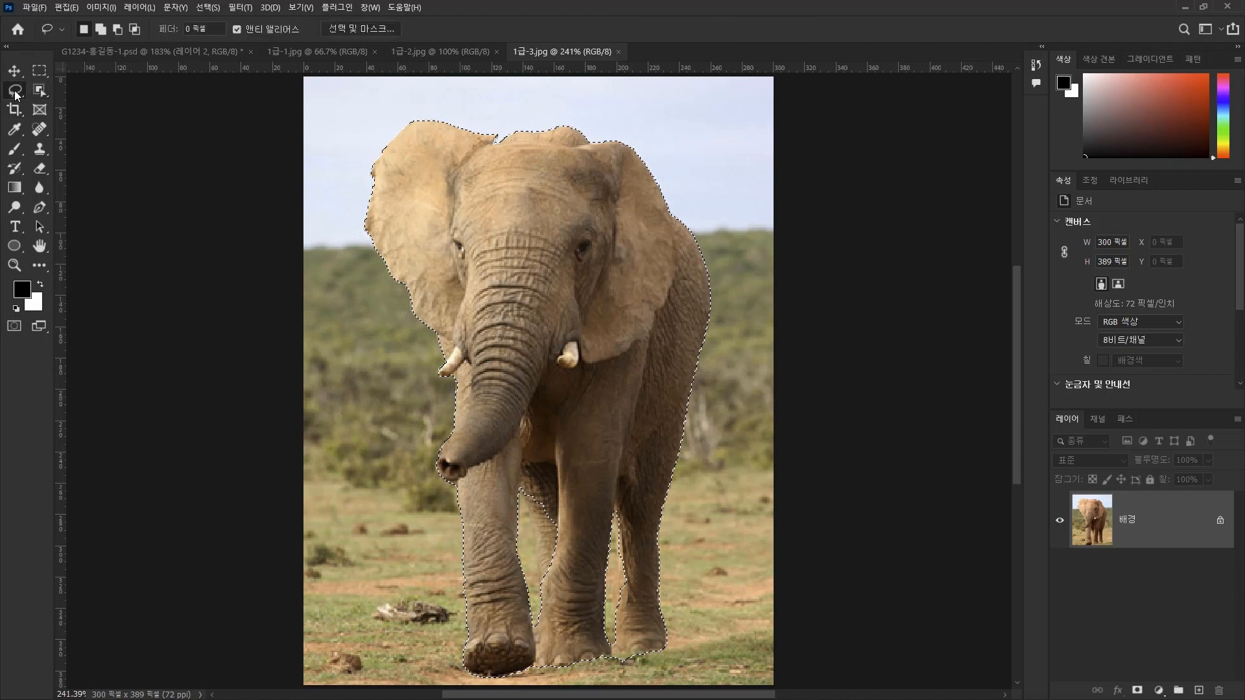
right_click(15, 93)
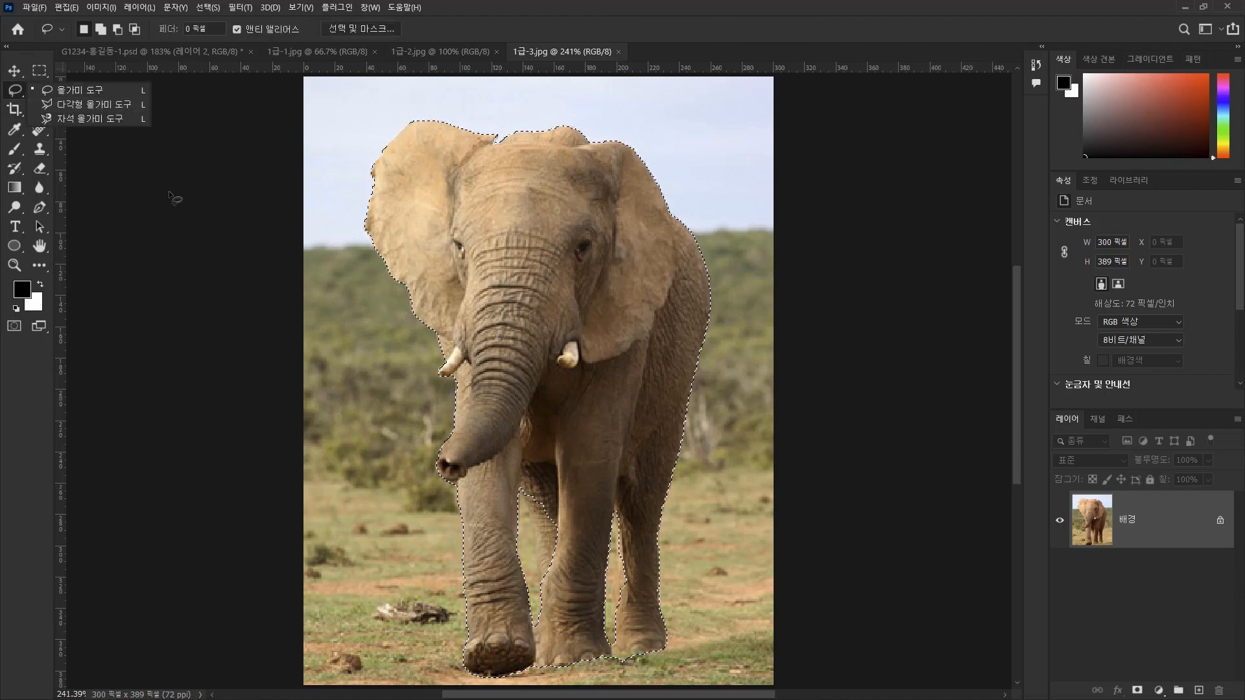
left_click(44, 89)
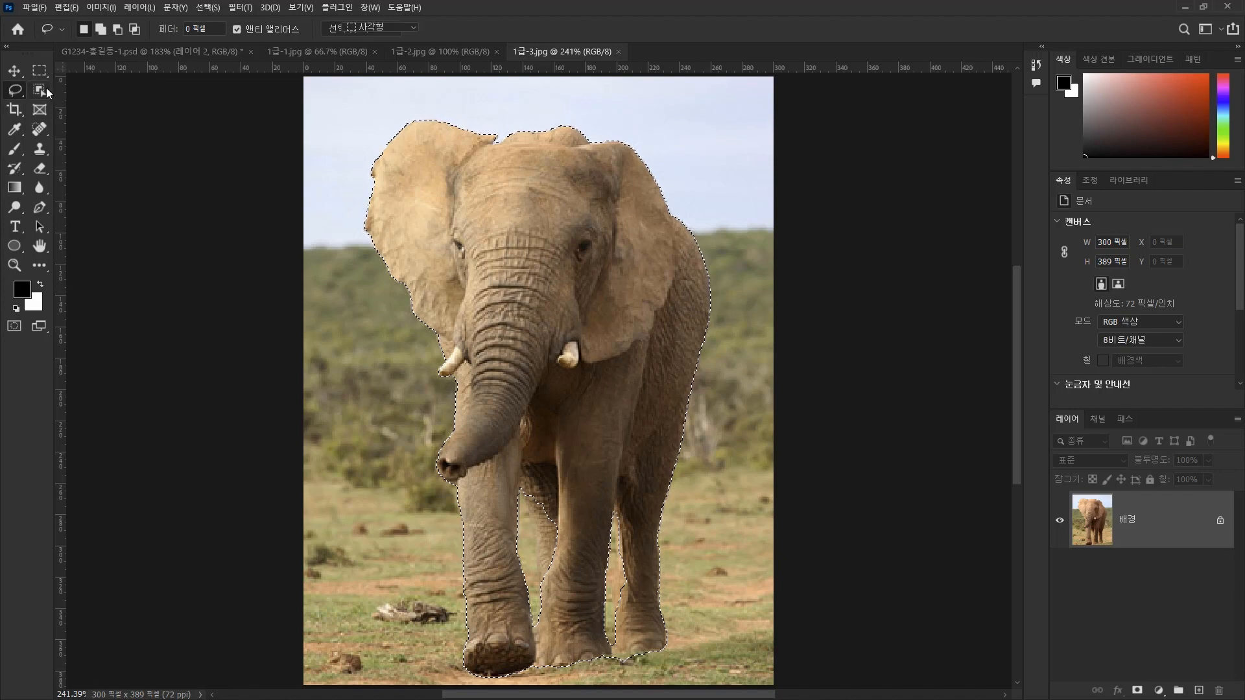
right_click(46, 88)
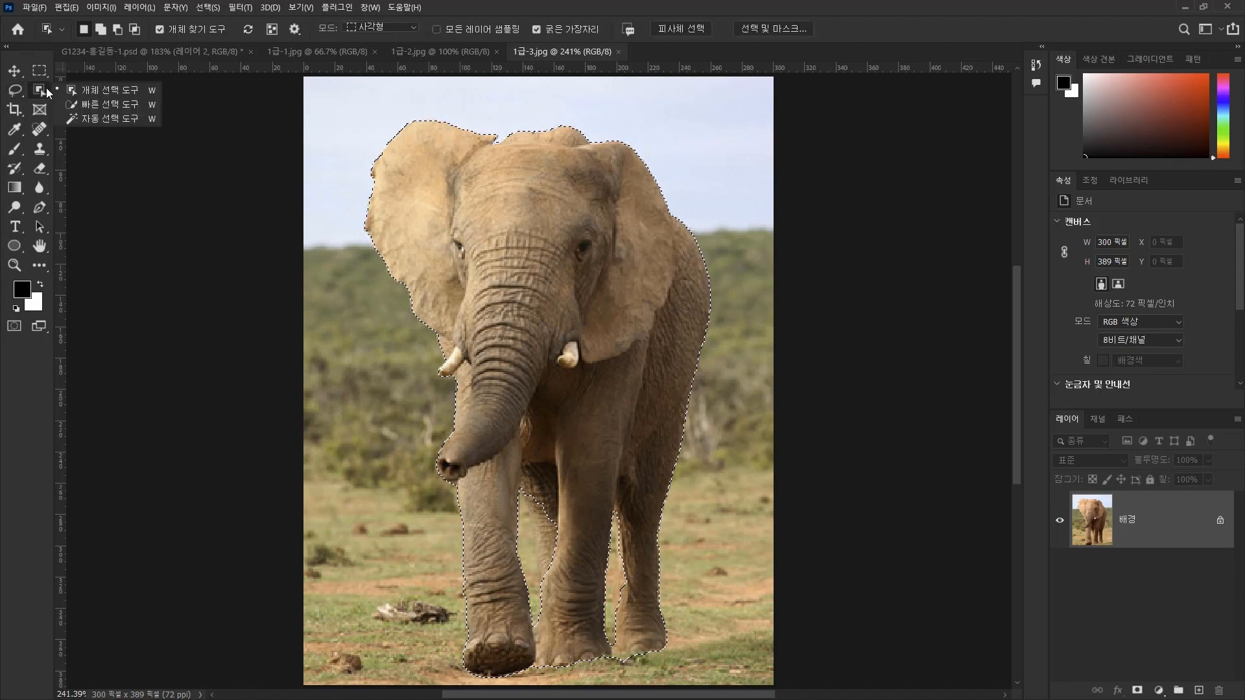
left_click(95, 105)
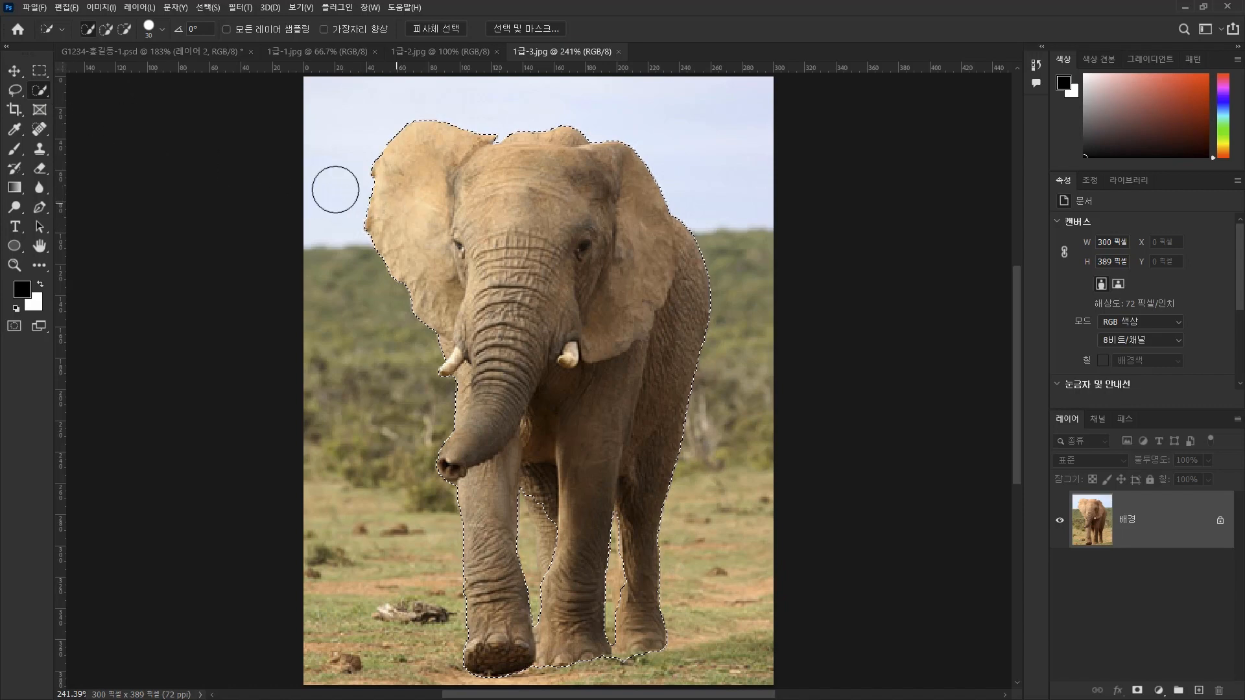
key("bracketleft")
key("ctrl+d")
mouse_move(360, 187)
left_mouse_down()
mouse_move(419, 177)
mouse_move(431, 203)
mouse_move(498, 252)
mouse_move(505, 282)
mouse_move(524, 285)
mouse_move(496, 174)
mouse_move(546, 175)
mouse_move(612, 197)
mouse_move(656, 276)
left_mouse_up()
mouse_move(659, 341)
left_mouse_down()
mouse_move(599, 380)
mouse_move(549, 340)
mouse_move(491, 385)
mouse_move(481, 419)
left_mouse_up()
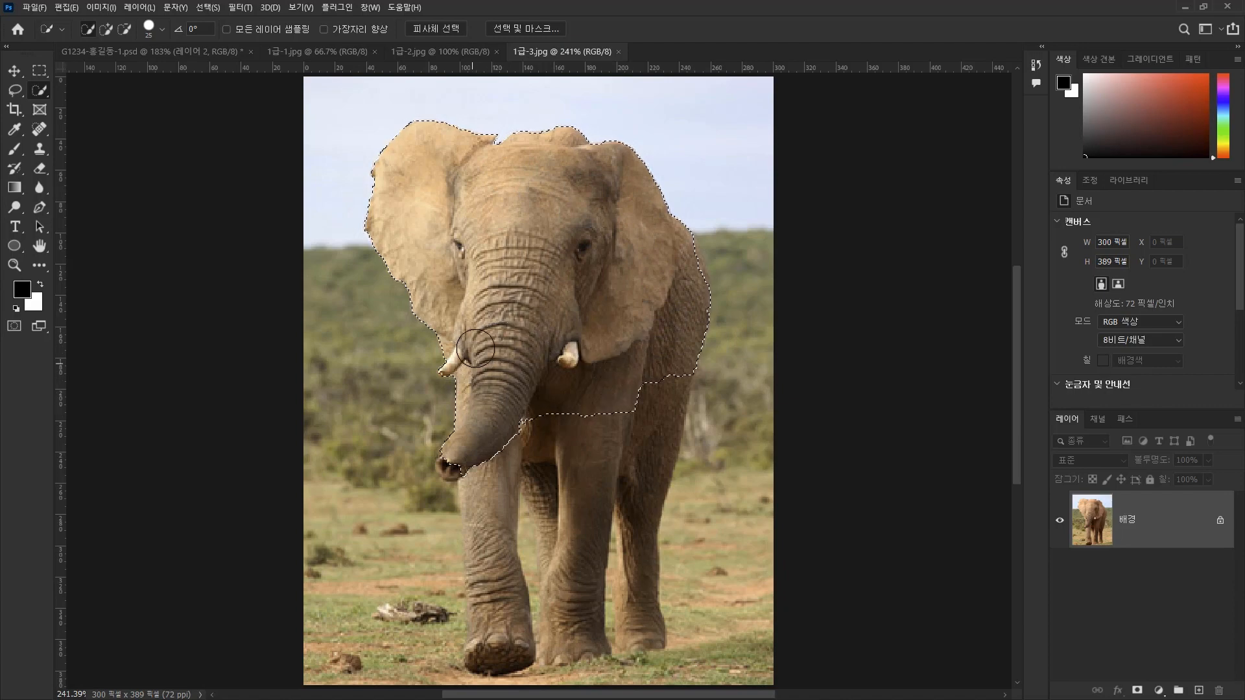
Extend the Quick Selection down the elephant's legs and along its back, subtracting the background that spills in beside the body.
mouse_move(460, 461)
left_mouse_down()
mouse_move(484, 451)
mouse_move(496, 486)
mouse_move(487, 646)
left_mouse_up()
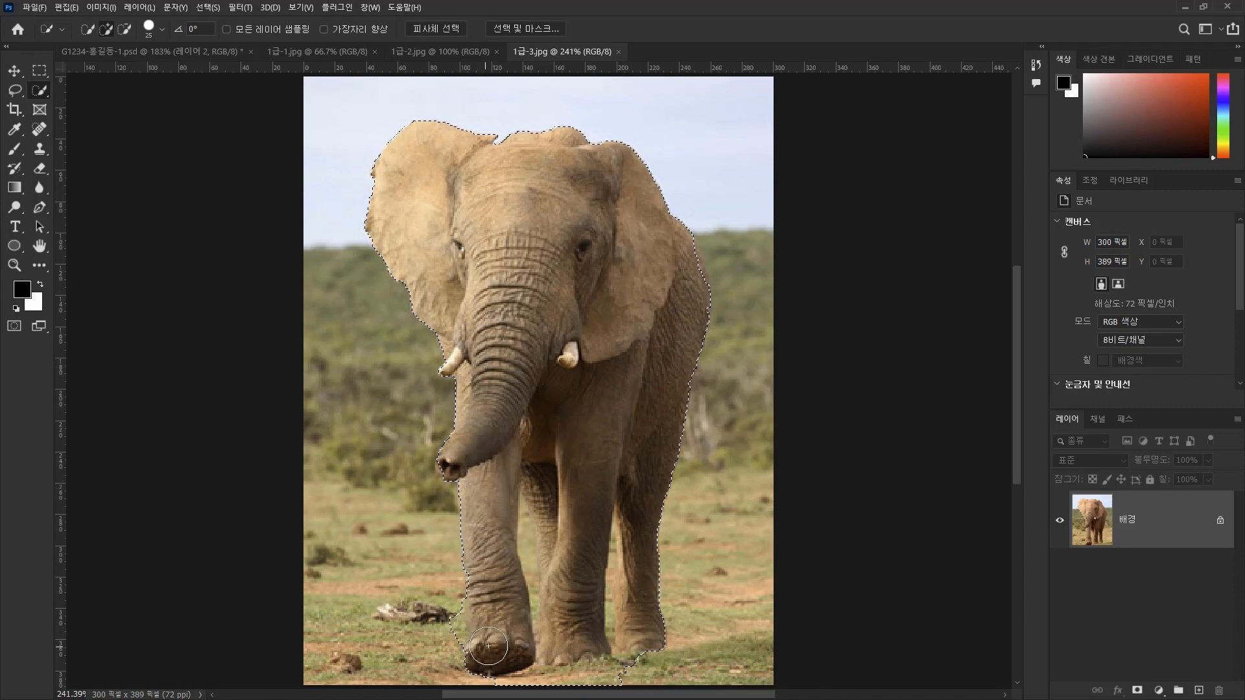
left_click_drag(687, 263, 695, 292)
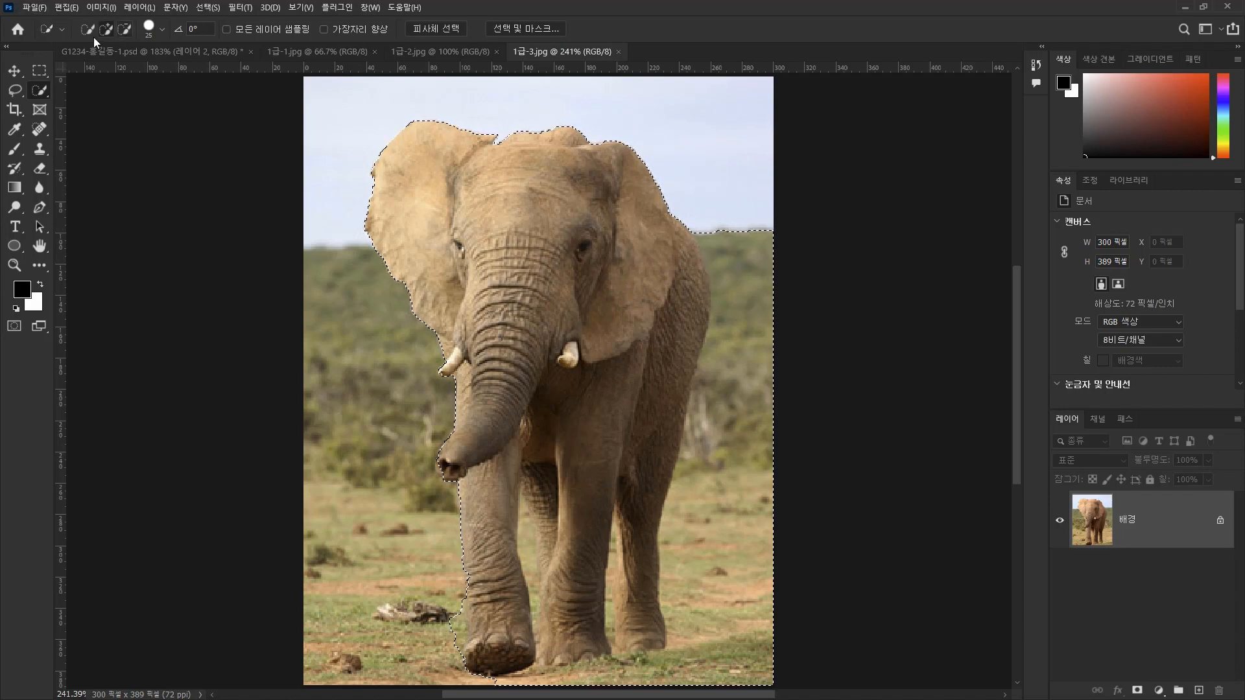
key("alt")
mouse_move(751, 233)
left_mouse_down()
mouse_move(761, 356)
mouse_move(727, 646)
left_mouse_up()
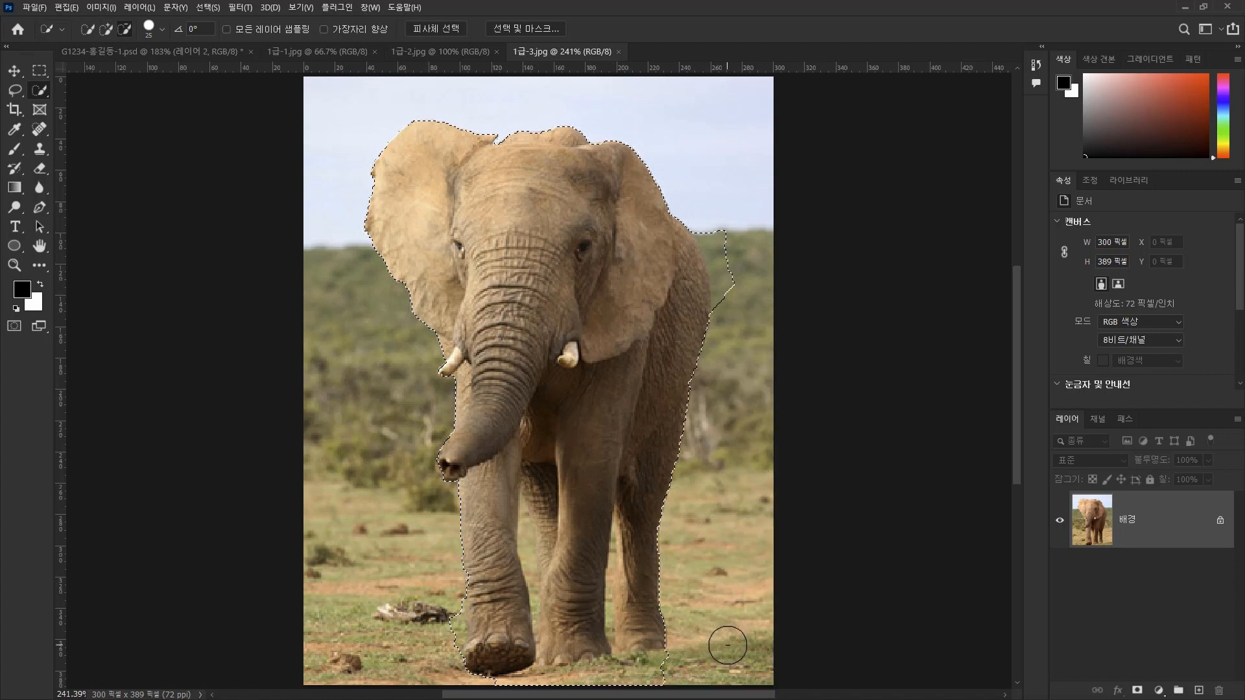
left_click_drag(726, 214, 738, 319)
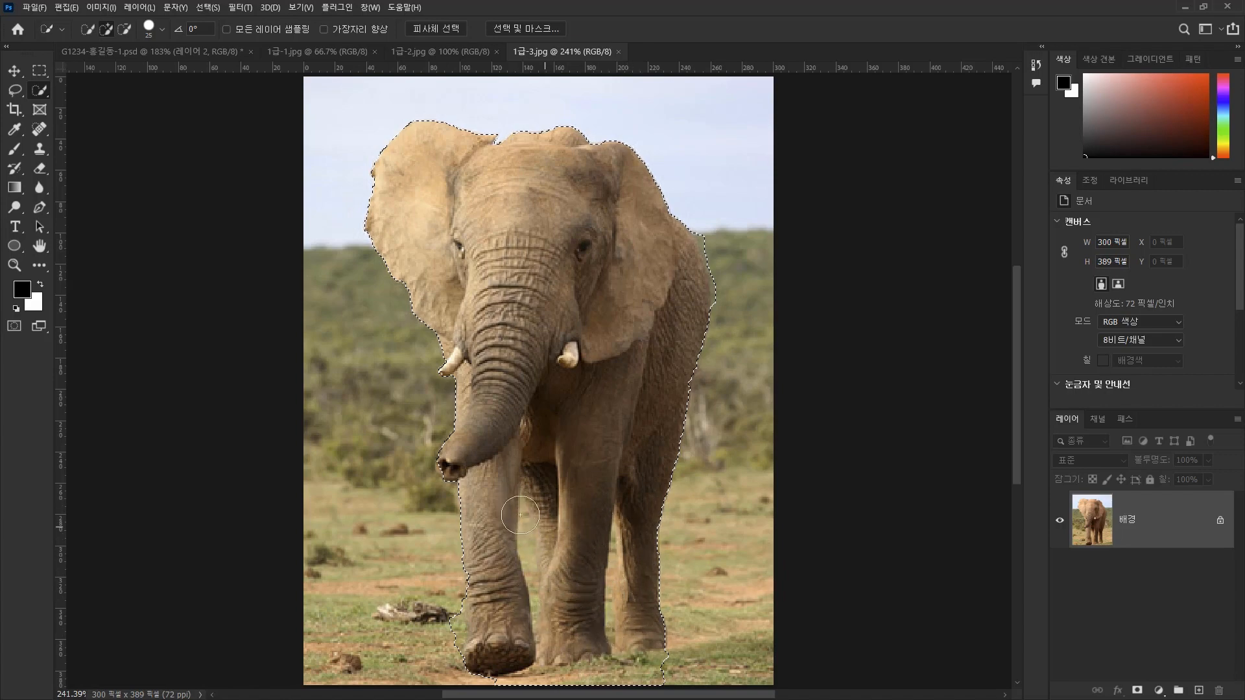
Reselect the whole elephant with the Object Selection tool in place of the brushed selection.
right_click(39, 91)
left_click(107, 90)
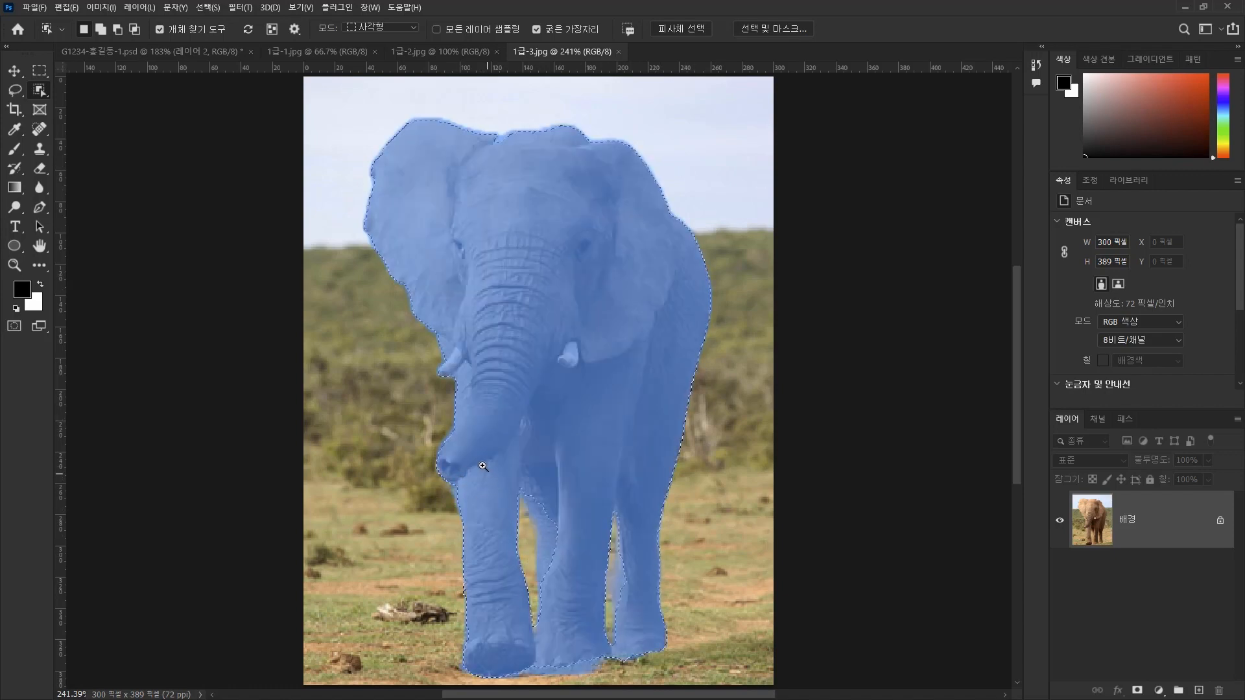
Add the missing part of the far leg visible between the front legs to the selection with the Lasso tool.
left_click_drag(459, 457, 681, 676)
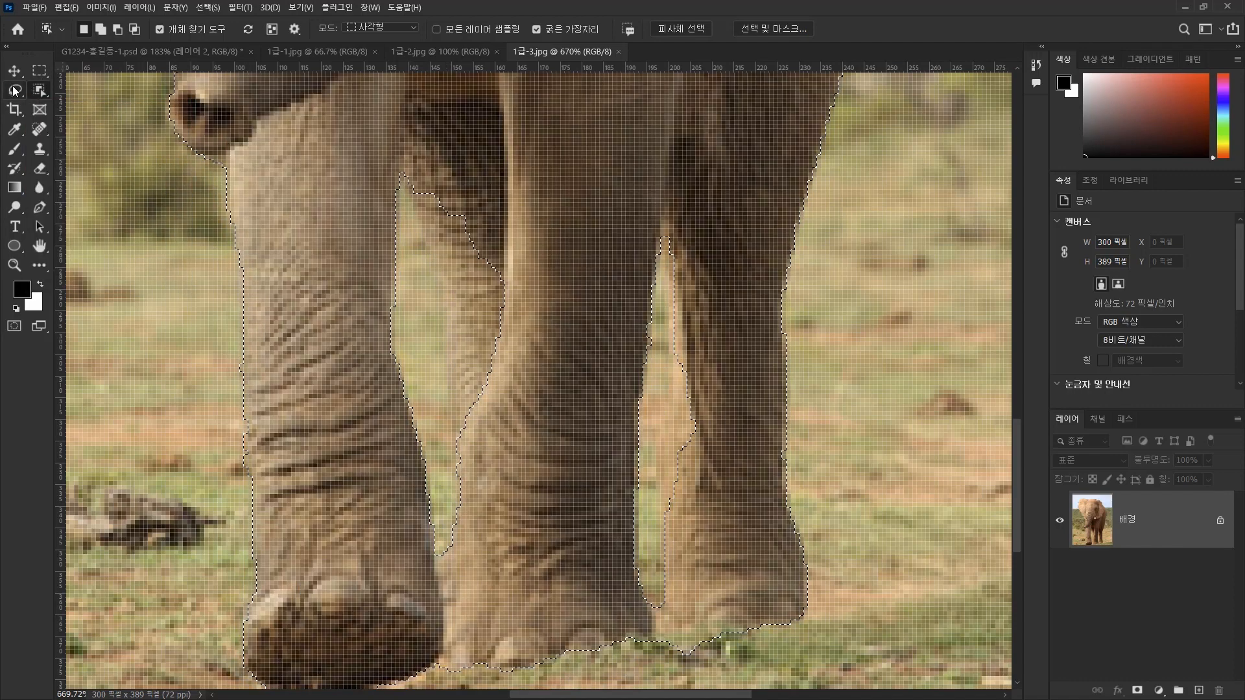
left_click(13, 91)
left_click(48, 93)
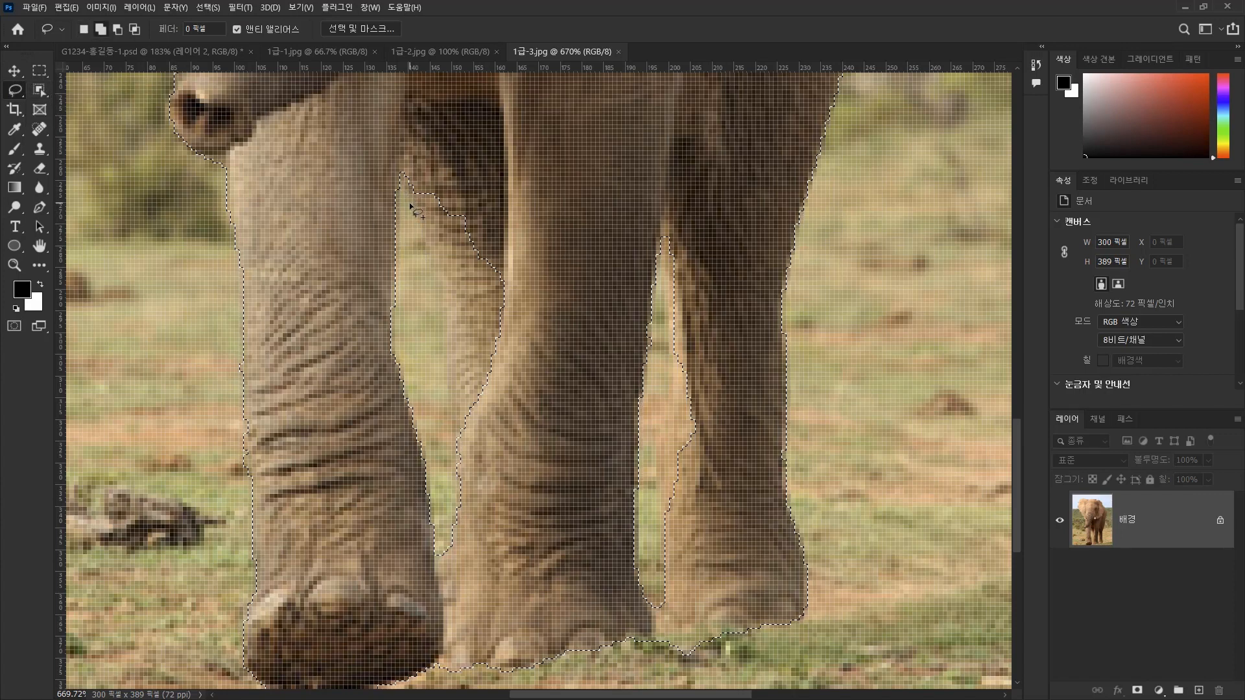
left_click(102, 33)
mouse_move(442, 277)
left_mouse_down()
mouse_move(441, 387)
mouse_move(461, 455)
mouse_move(499, 471)
mouse_move(544, 309)
mouse_move(494, 185)
mouse_move(436, 158)
mouse_move(402, 185)
left_mouse_up()
Refine the selection's leg outlines with the Lasso, correcting the far leg's edge, the narrow gap beside the hind leg and the feet.
key("alt")
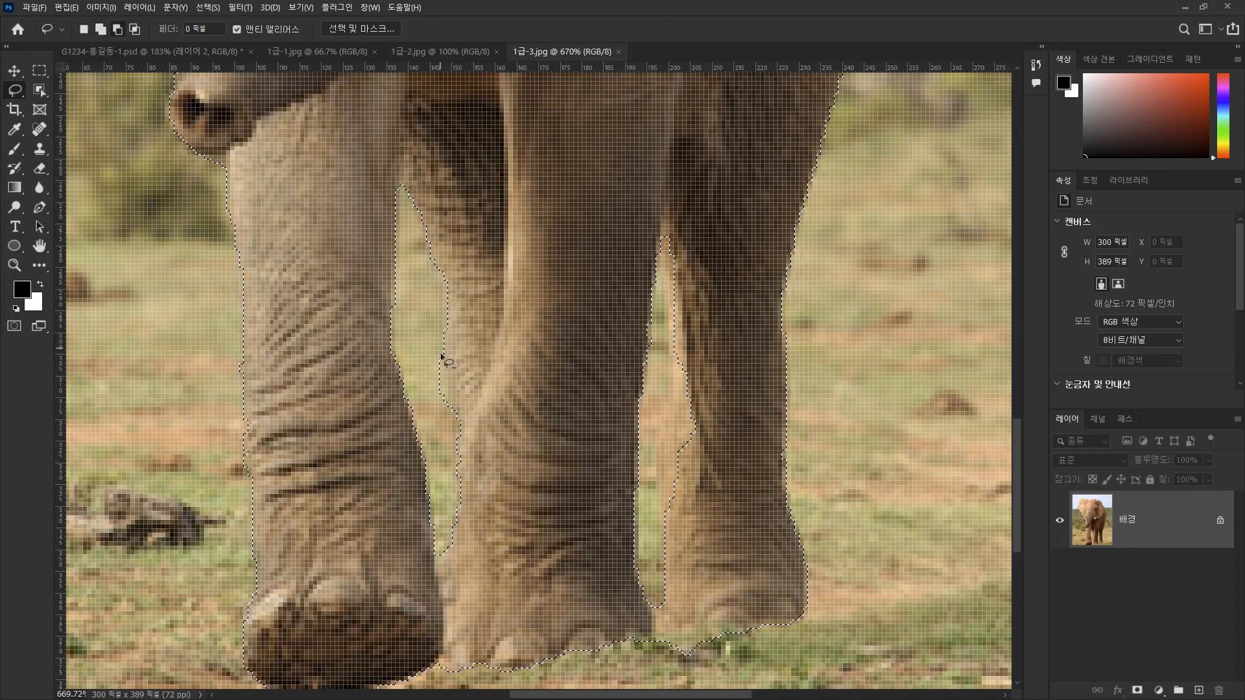
mouse_move(444, 380)
left_mouse_down()
mouse_move(447, 401)
mouse_move(431, 399)
mouse_move(442, 347)
left_mouse_up()
mouse_move(670, 292)
left_mouse_down()
mouse_move(662, 503)
mouse_move(675, 525)
mouse_move(708, 474)
mouse_move(734, 369)
mouse_move(698, 244)
mouse_move(666, 225)
mouse_move(649, 284)
left_mouse_up()
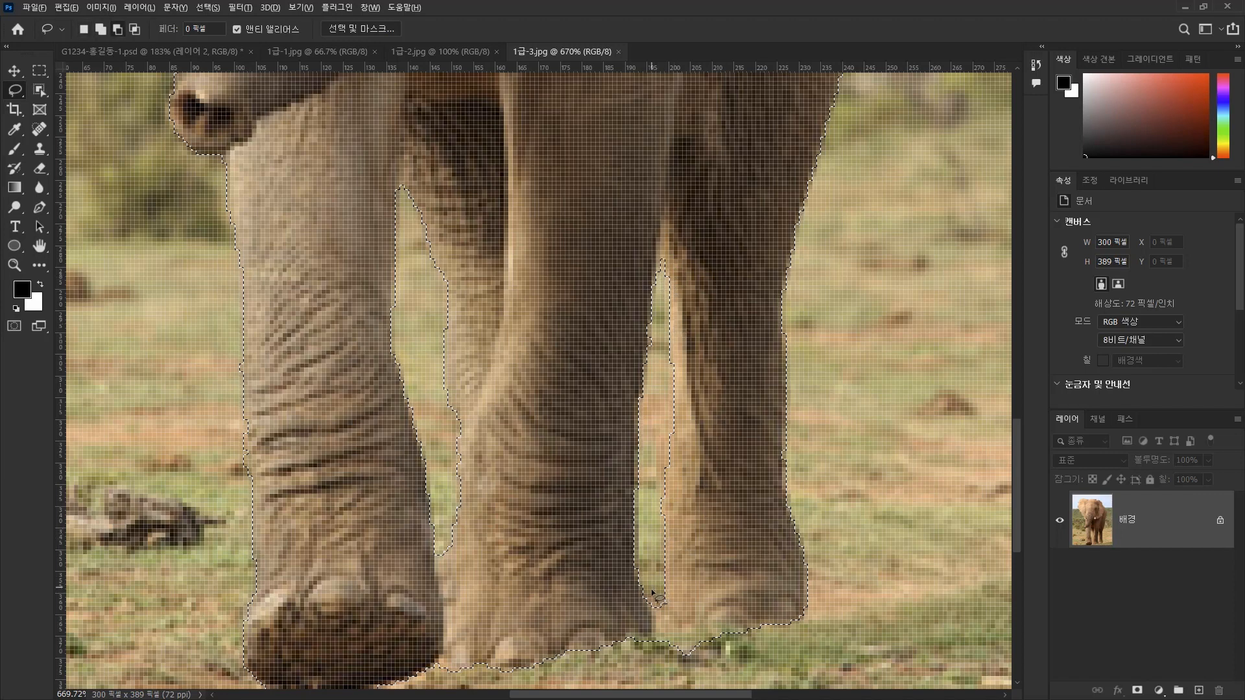
key("alt")
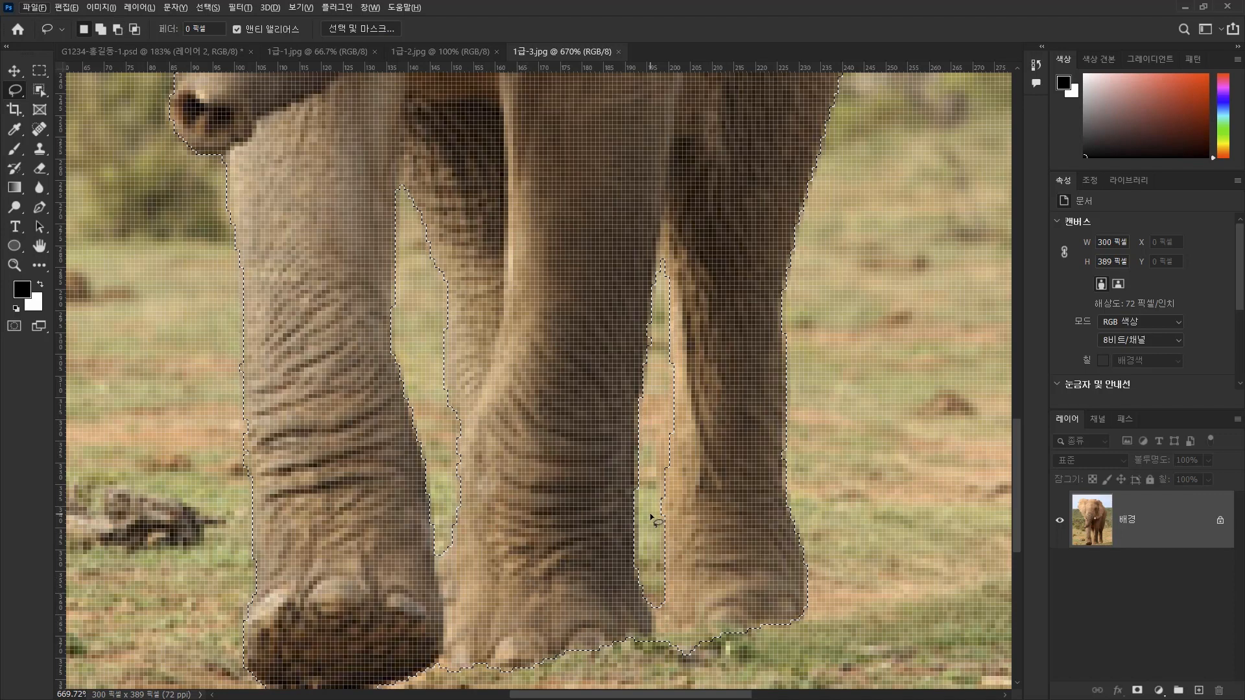
key("shift")
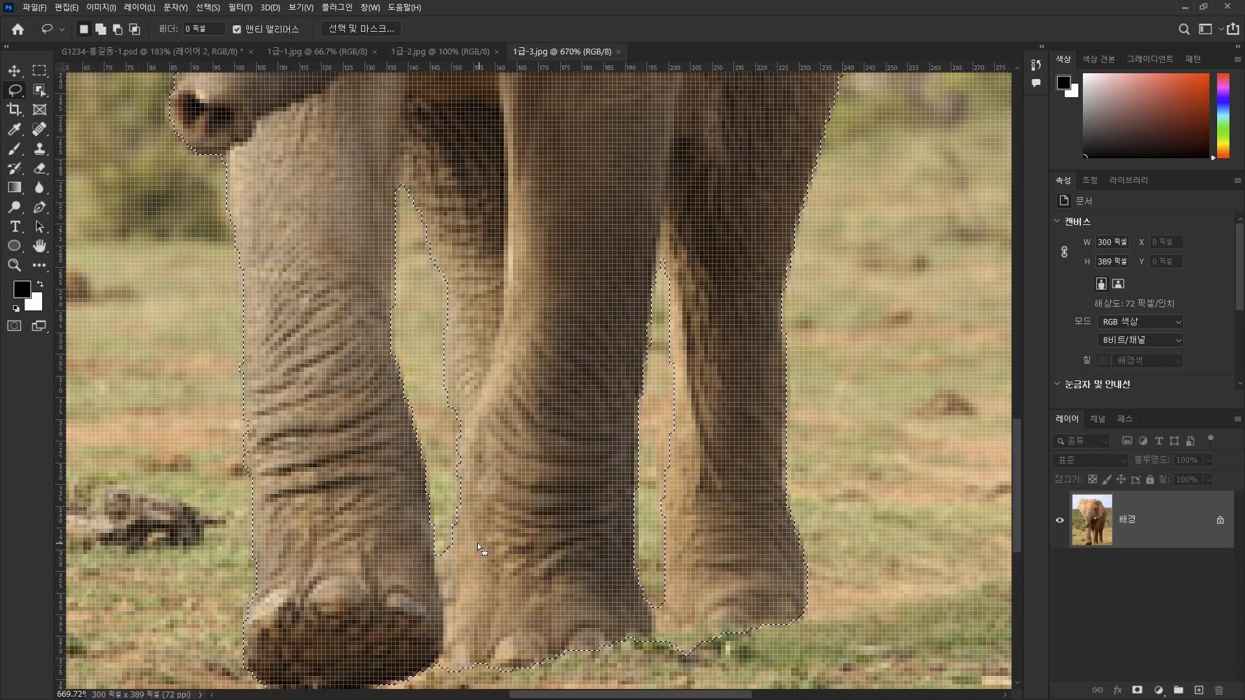
left_click_drag(246, 410, 260, 455)
key("ctrl+0")
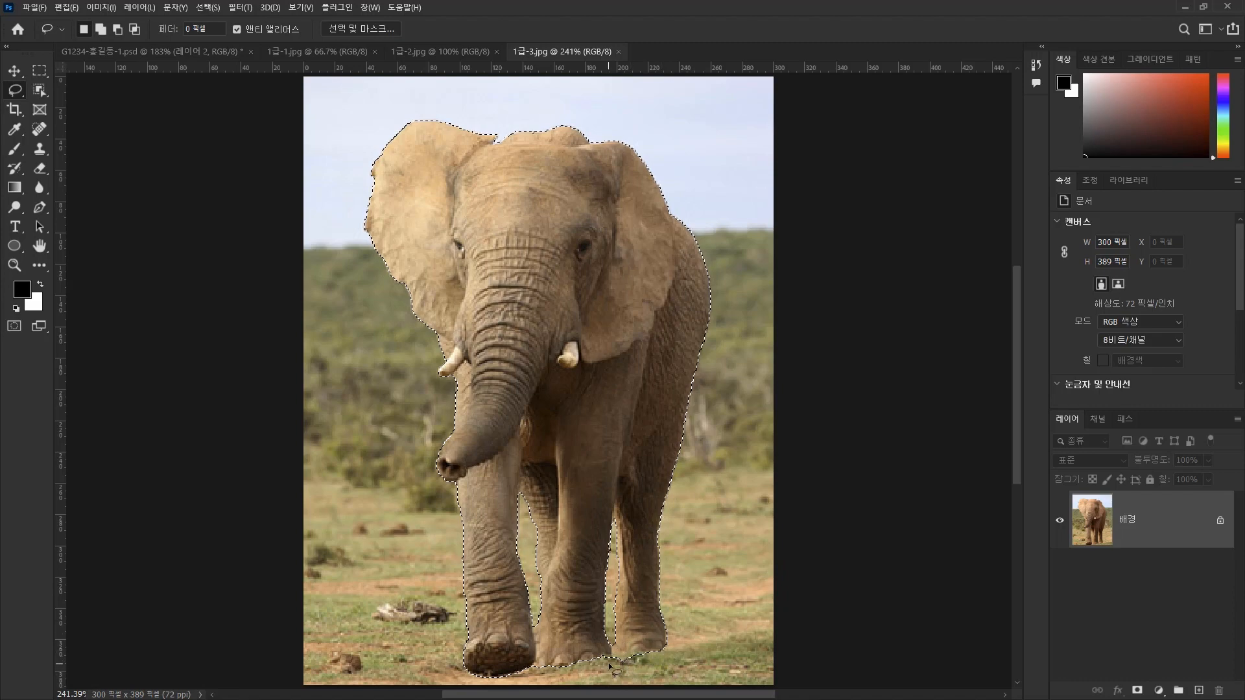
mouse_move(609, 662)
left_mouse_down()
mouse_move(637, 664)
mouse_move(610, 662)
left_mouse_up()
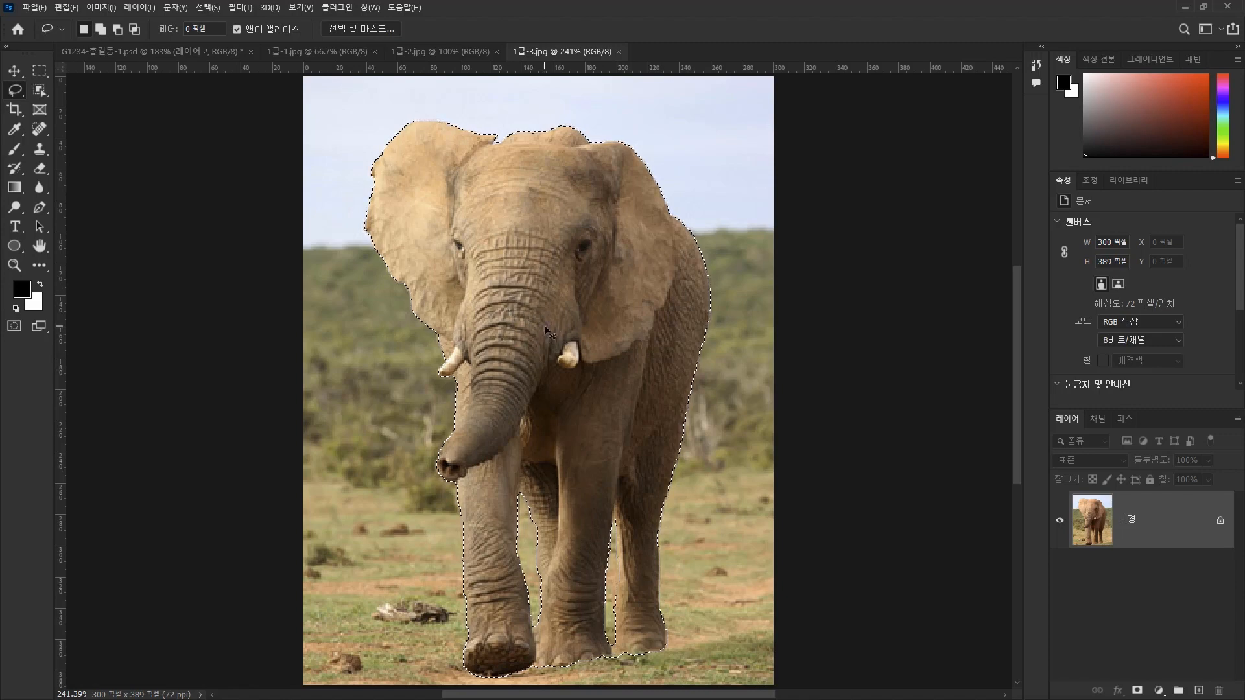
Copy the selected elephant into the globe composition PSD and move it to about X 26, Y 38 px, overlapping the globe's left side.
left_click(139, 52)
key("ctrl+v")
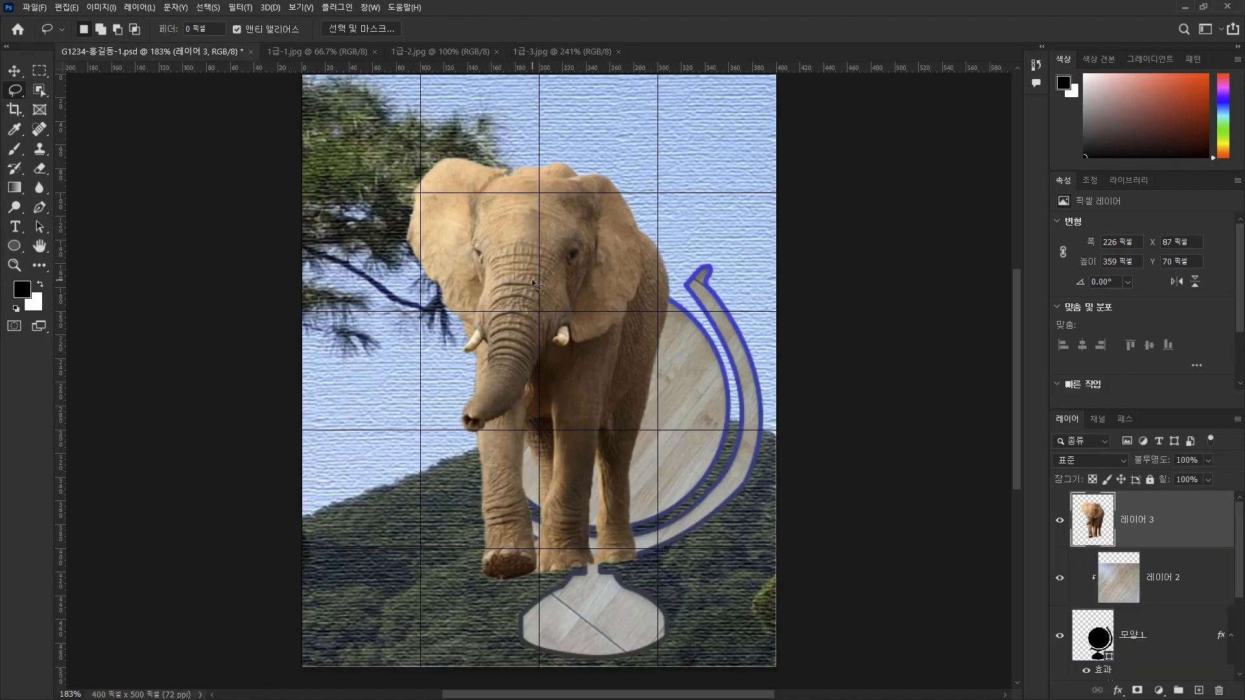
left_click(14, 70)
mouse_move(546, 252)
left_mouse_down()
mouse_move(426, 203)
mouse_move(478, 216)
left_mouse_up()
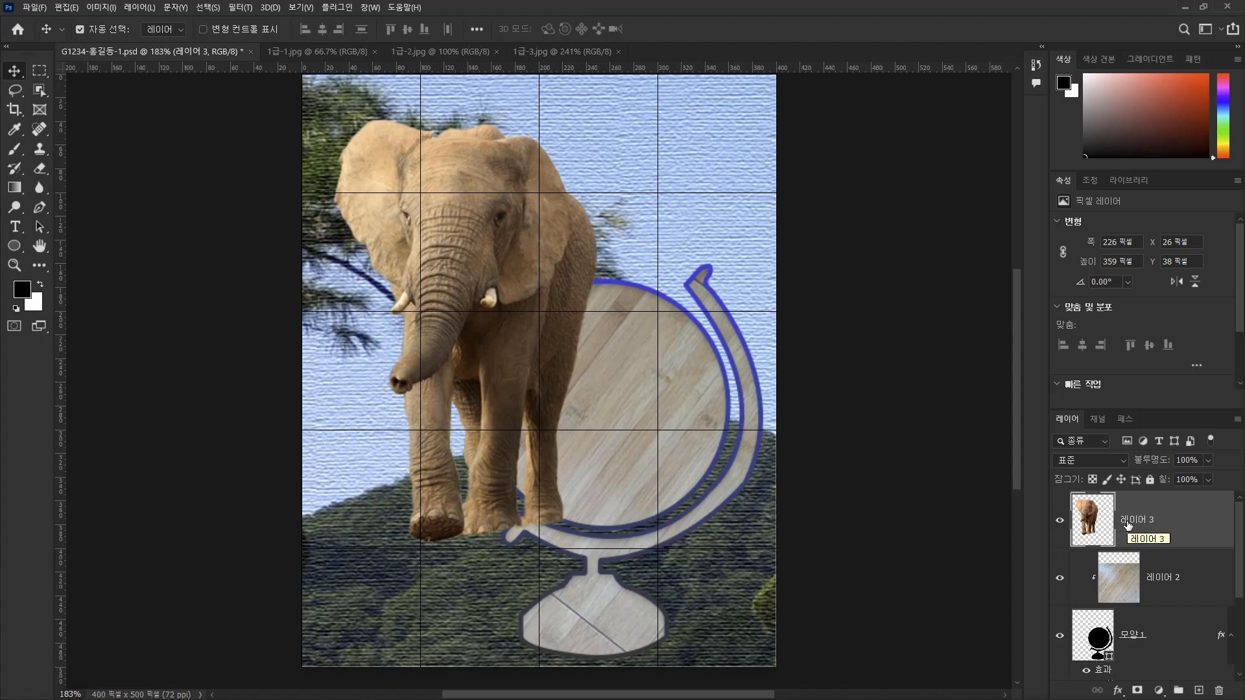
Move the elephant layer 레이어 3 below the wood texture layer, directly above the globe shape 모양 1.
left_click(1158, 639)
left_click(1179, 543)
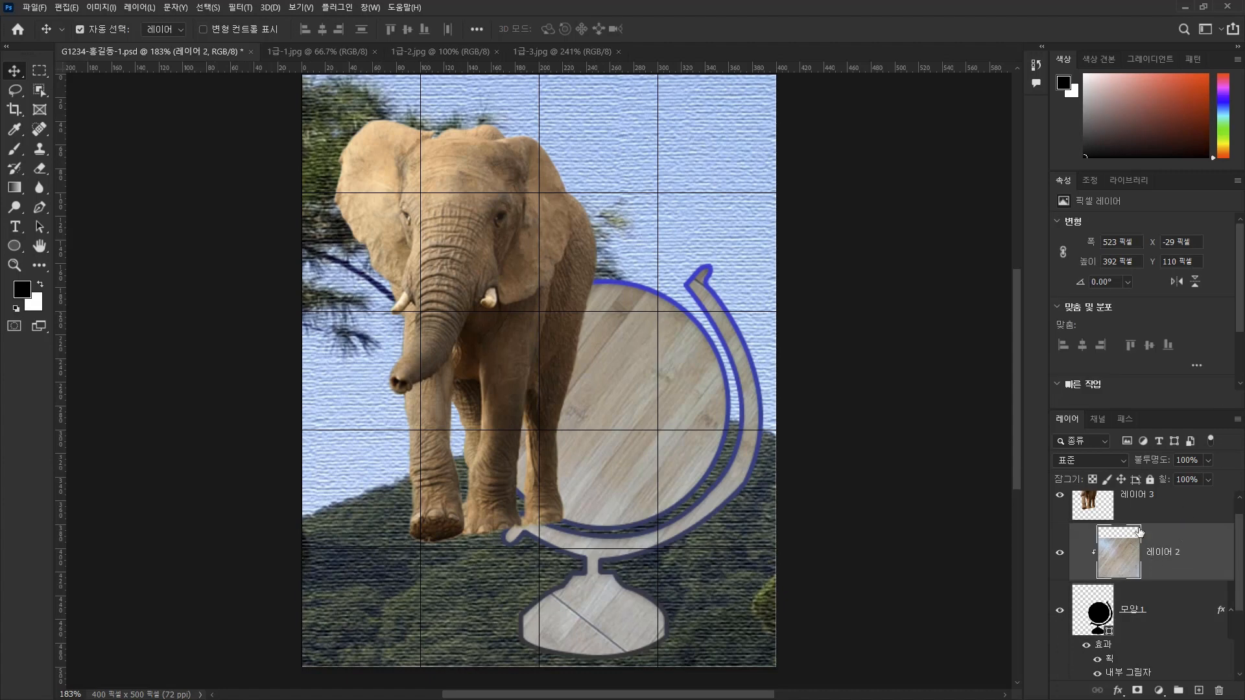
left_click(1125, 613)
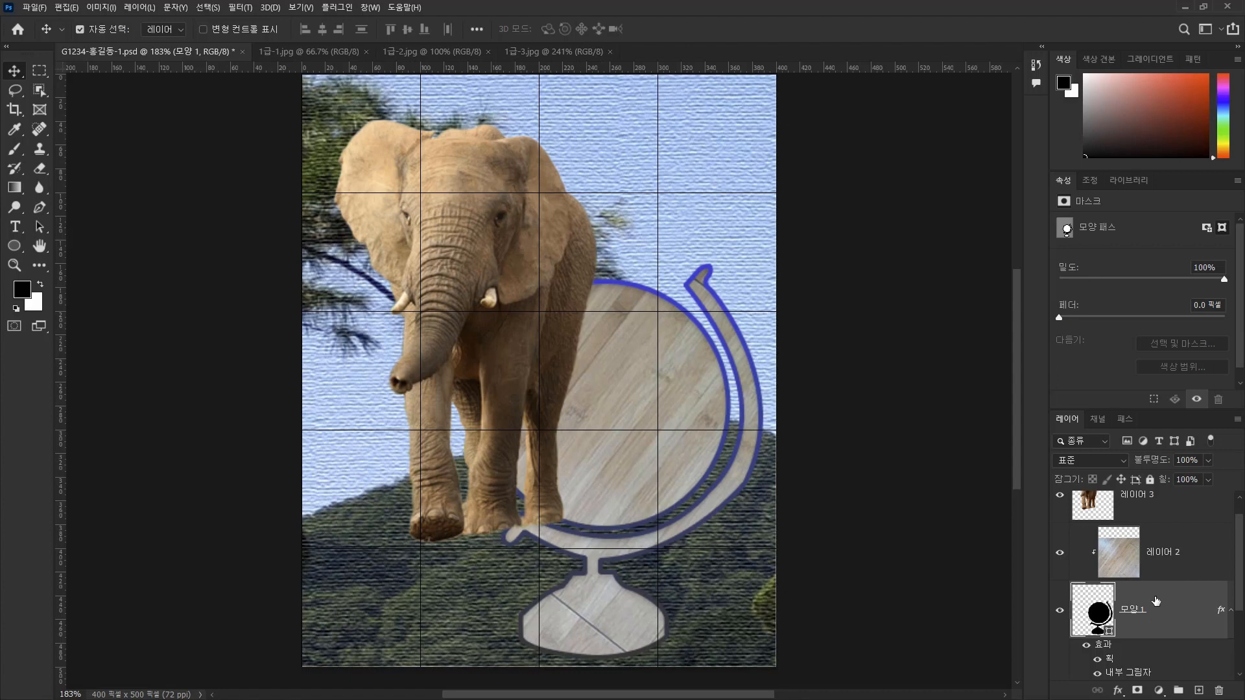
left_click_drag(1146, 499, 1134, 588)
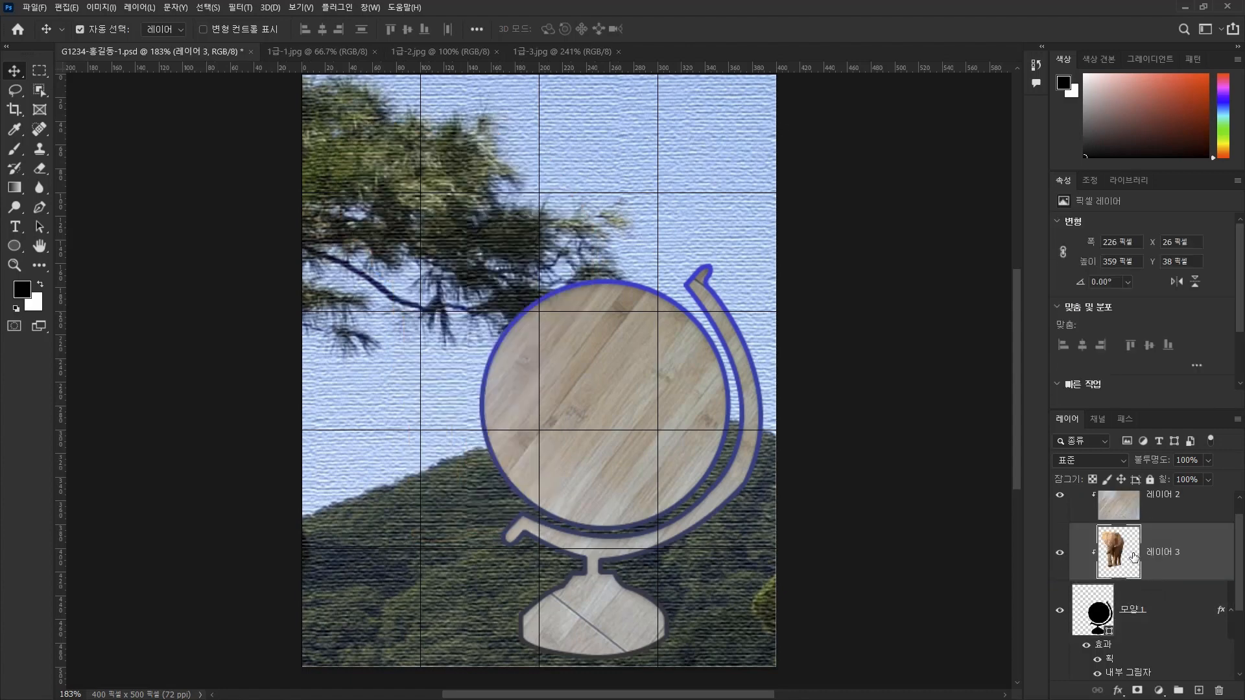
Move the elephant layer back above the wood texture layer and release it from the clipping mask.
scroll(1135, 571, "up", 1)
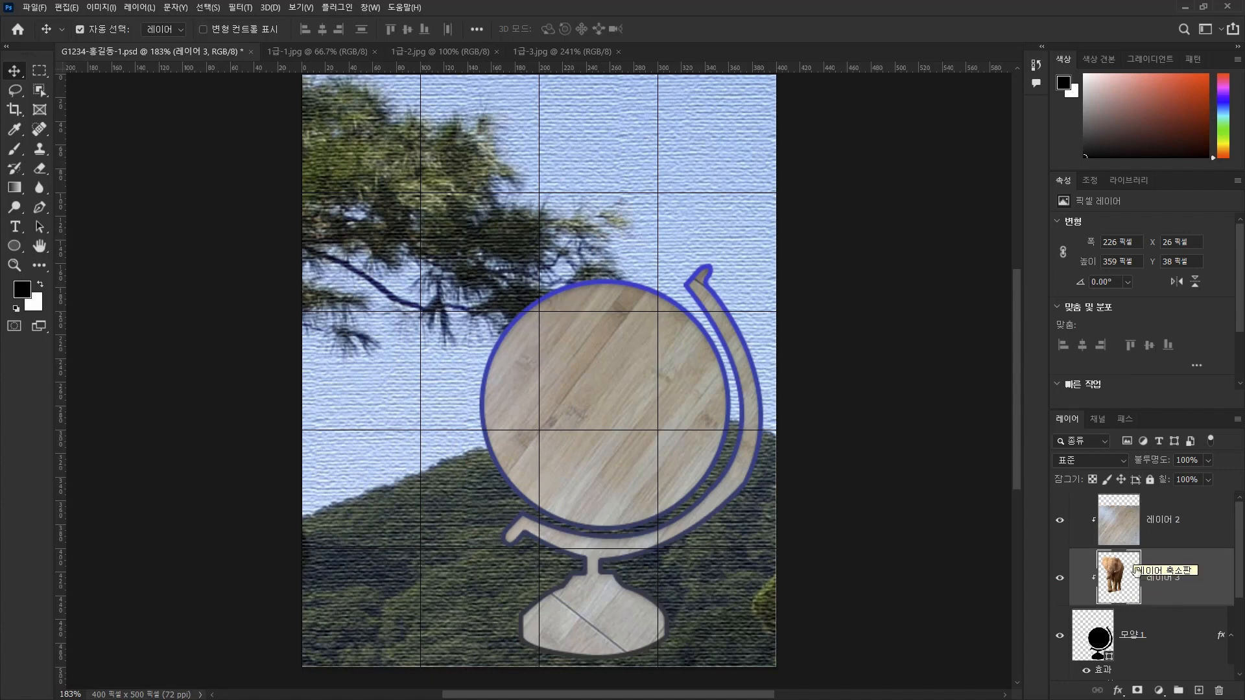
left_click_drag(1134, 569, 1106, 515)
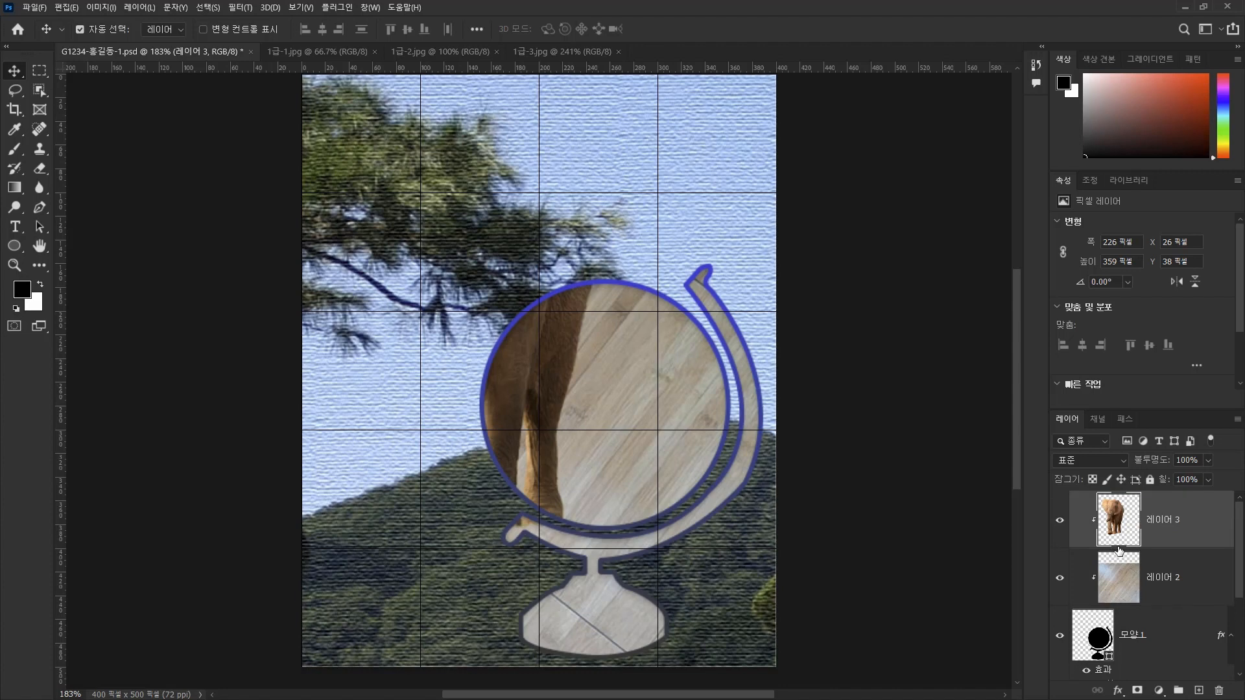
left_click(1117, 543, "alt")
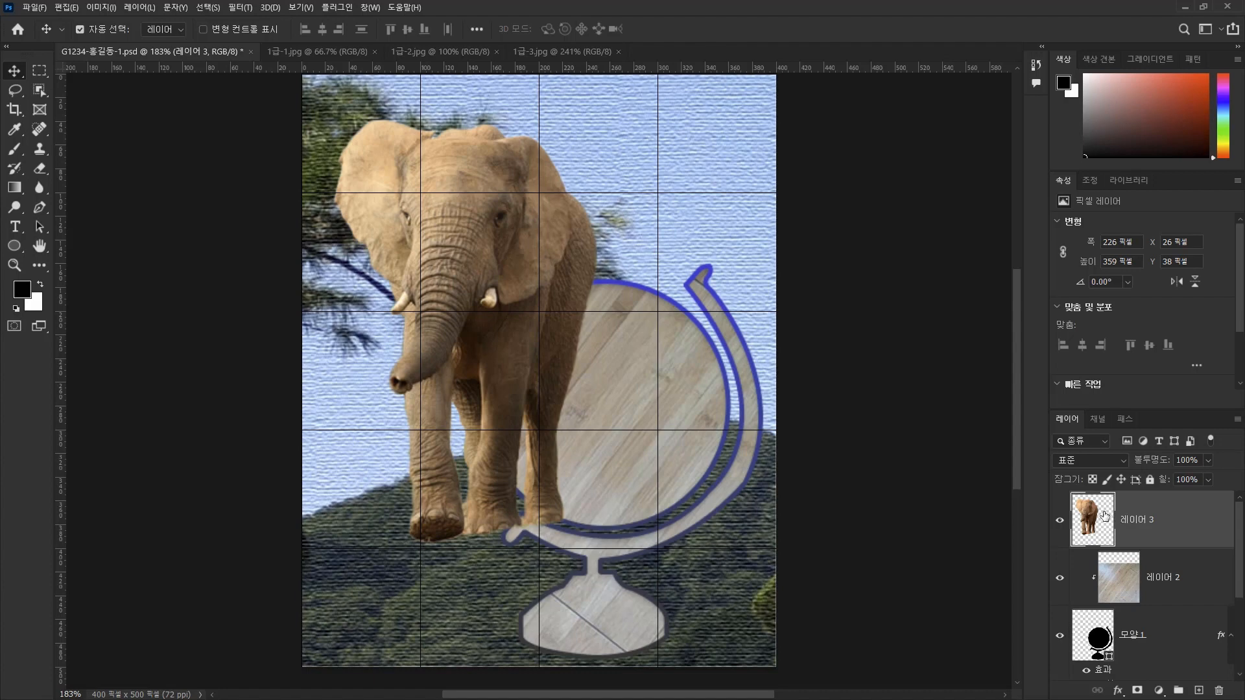
Add a drop shadow to the elephant layer 레이어 3: 곱하기 at 35% opacity, angle 90°, distance 3 px, size 7 px.
double_click(1182, 525)
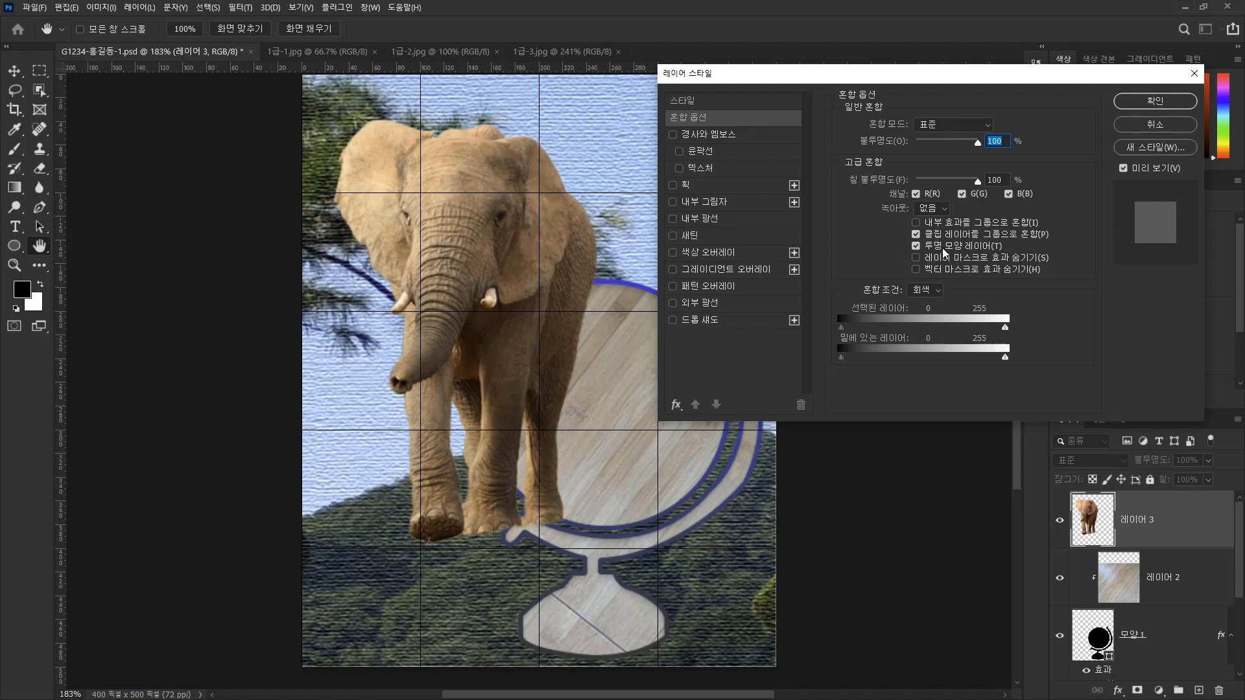
left_click(683, 322)
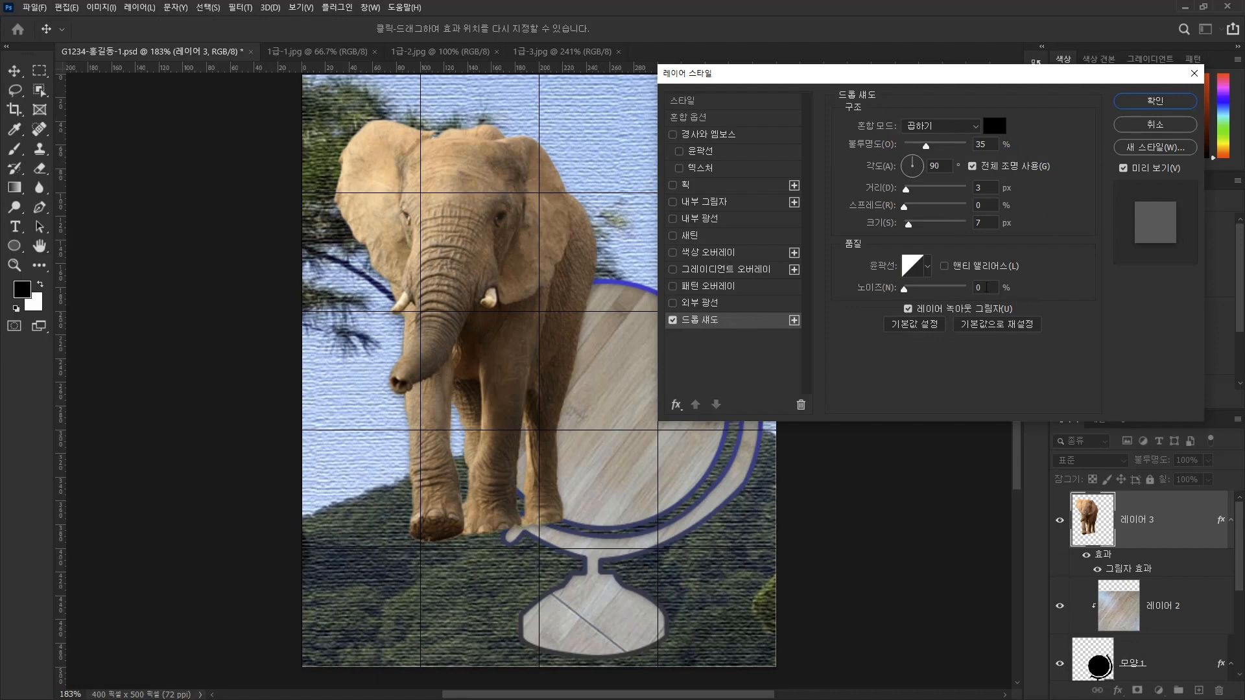
left_click(1145, 103)
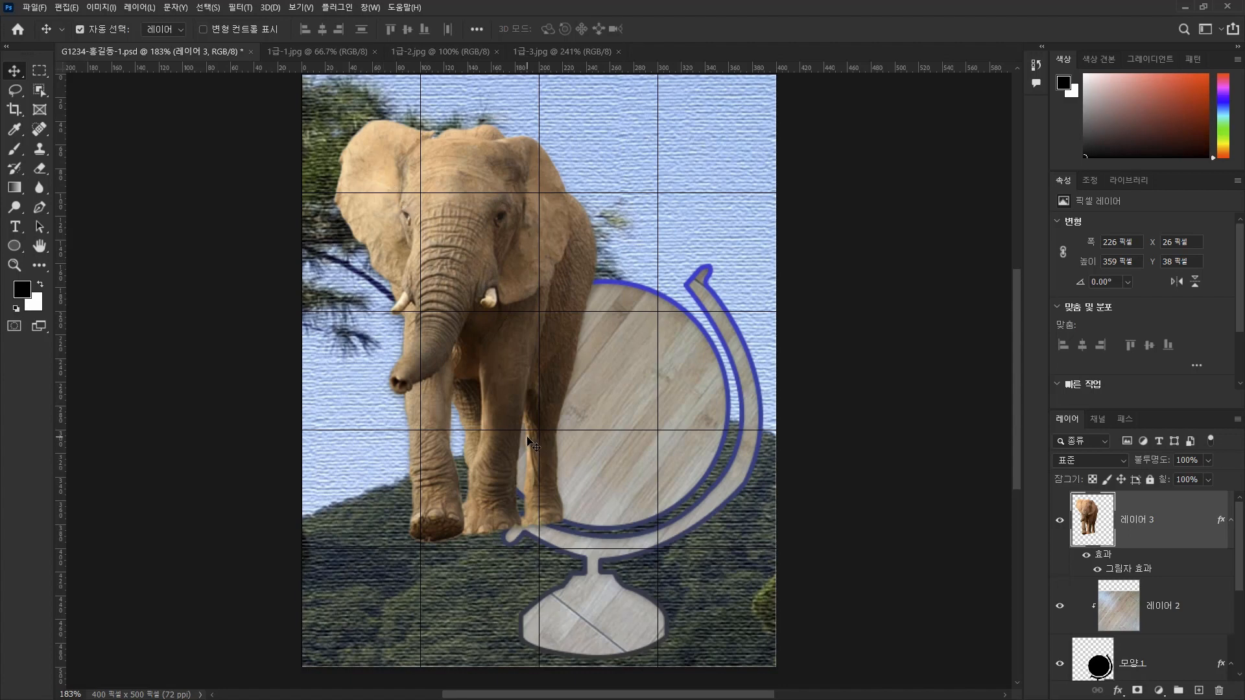
Scale the elephant down proportionally to about 57% and place it in the open area to the left of the globe.
key("ctrl+t")
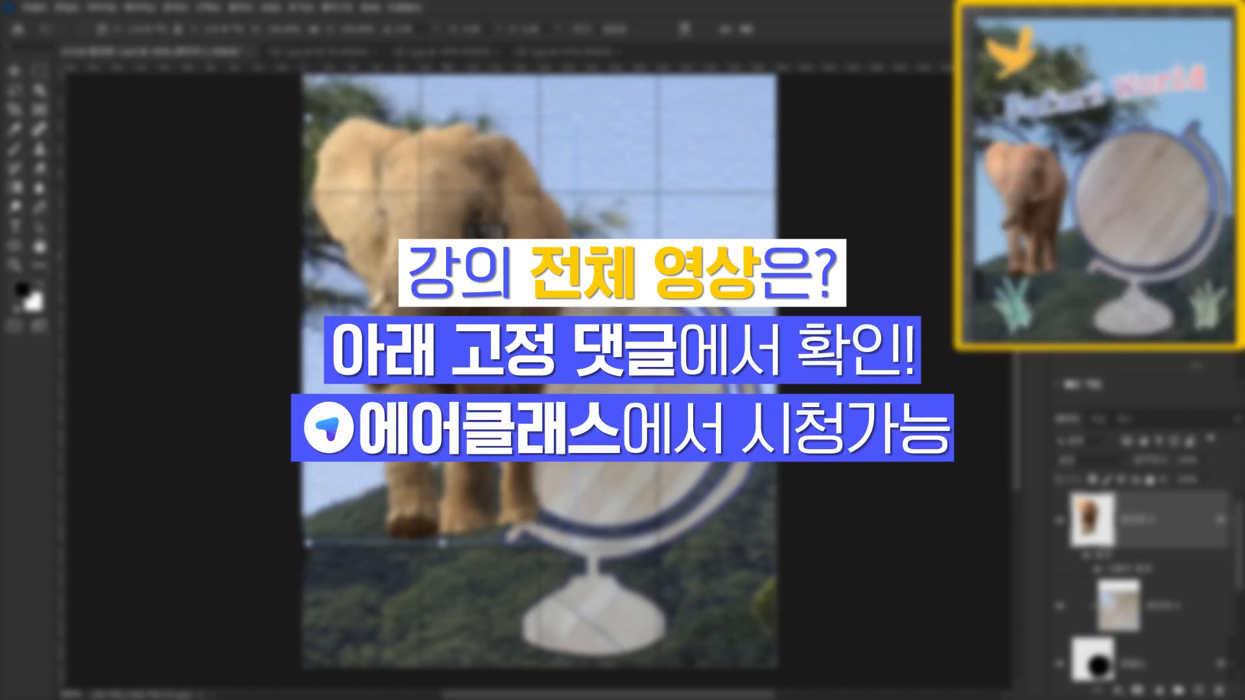
left_click_drag(450, 256, 442, 259)
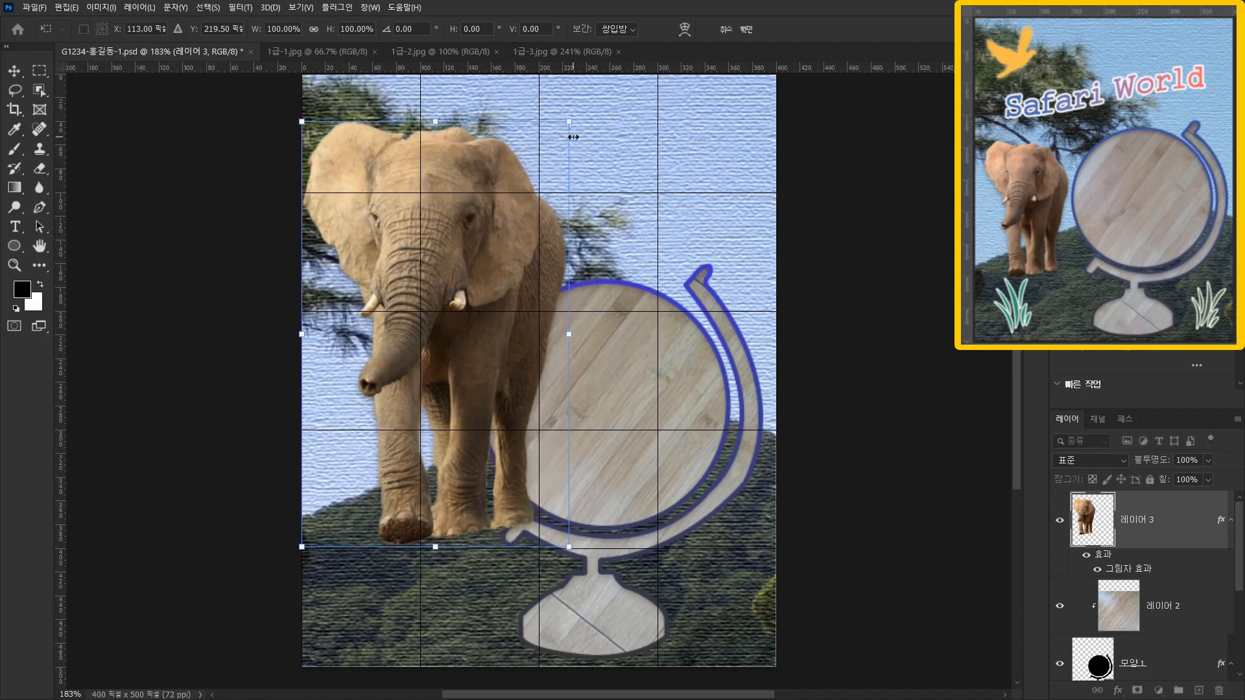
left_click_drag(572, 121, 468, 312)
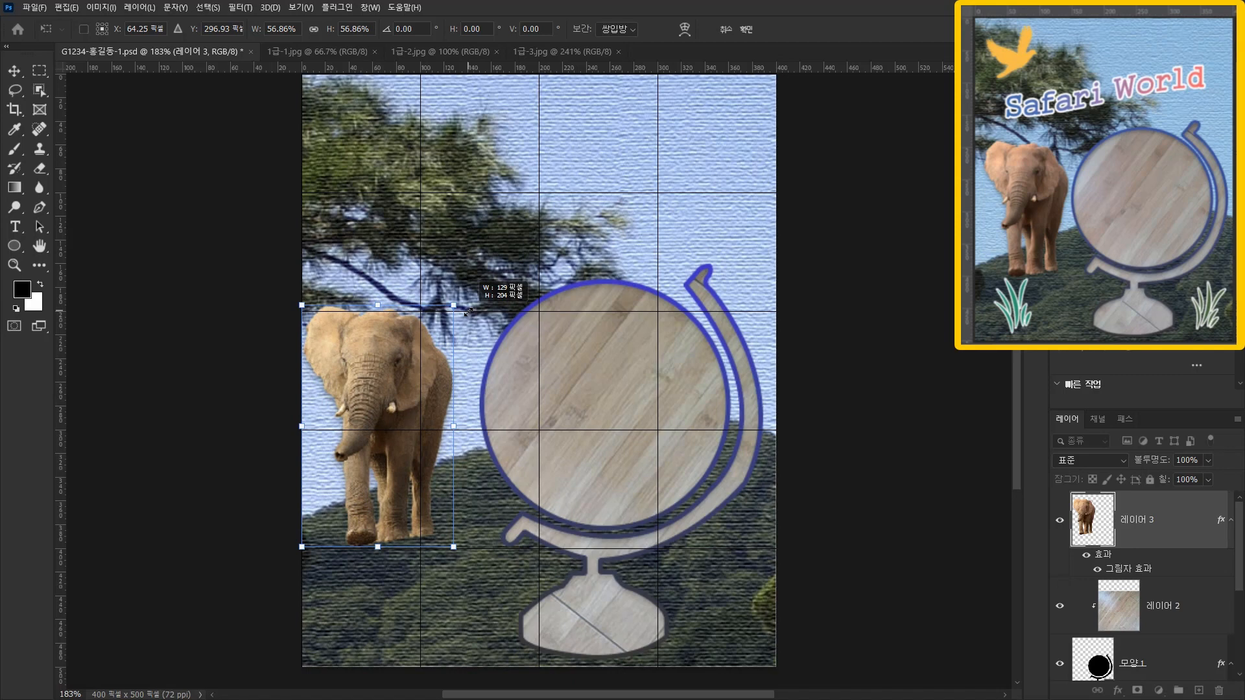
left_click_drag(468, 311, 468, 312)
left_click_drag(376, 395, 393, 396)
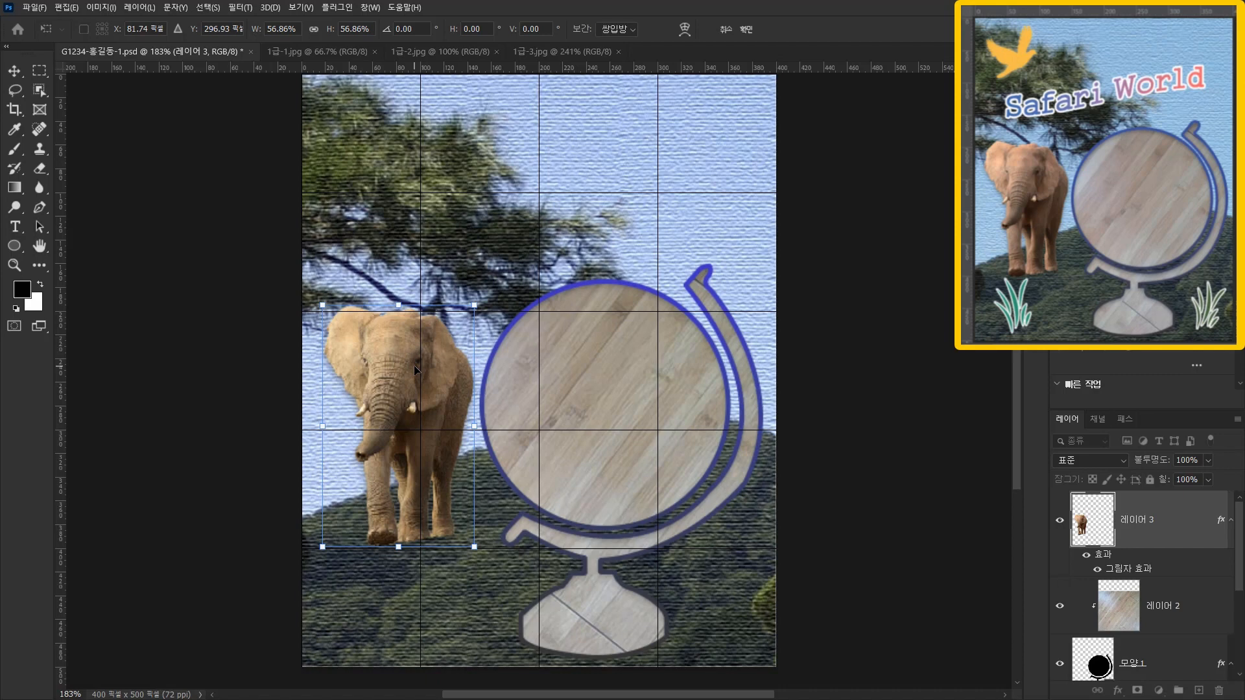
Nudge the scaled elephant slightly left and down to about X 12, Y 196 px.
key("Left")
key("Left")
key("Right")
key("Left")
key("Down")
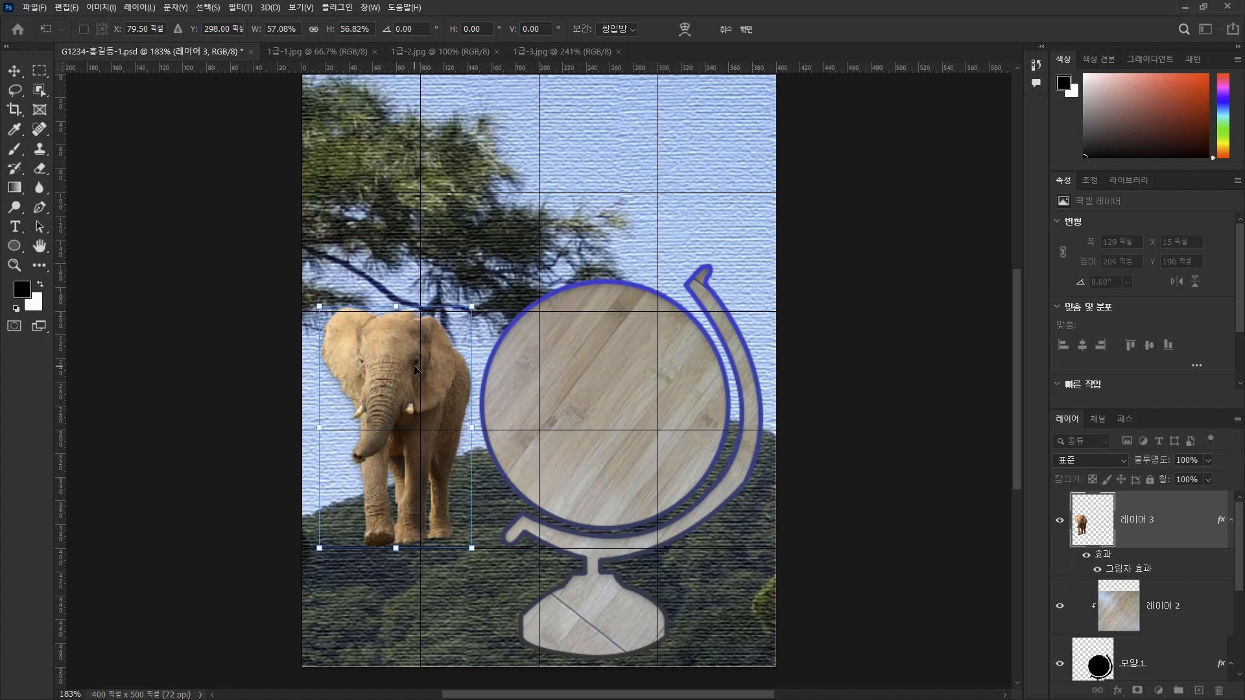
key("Left")
key("Left")
key("Left")
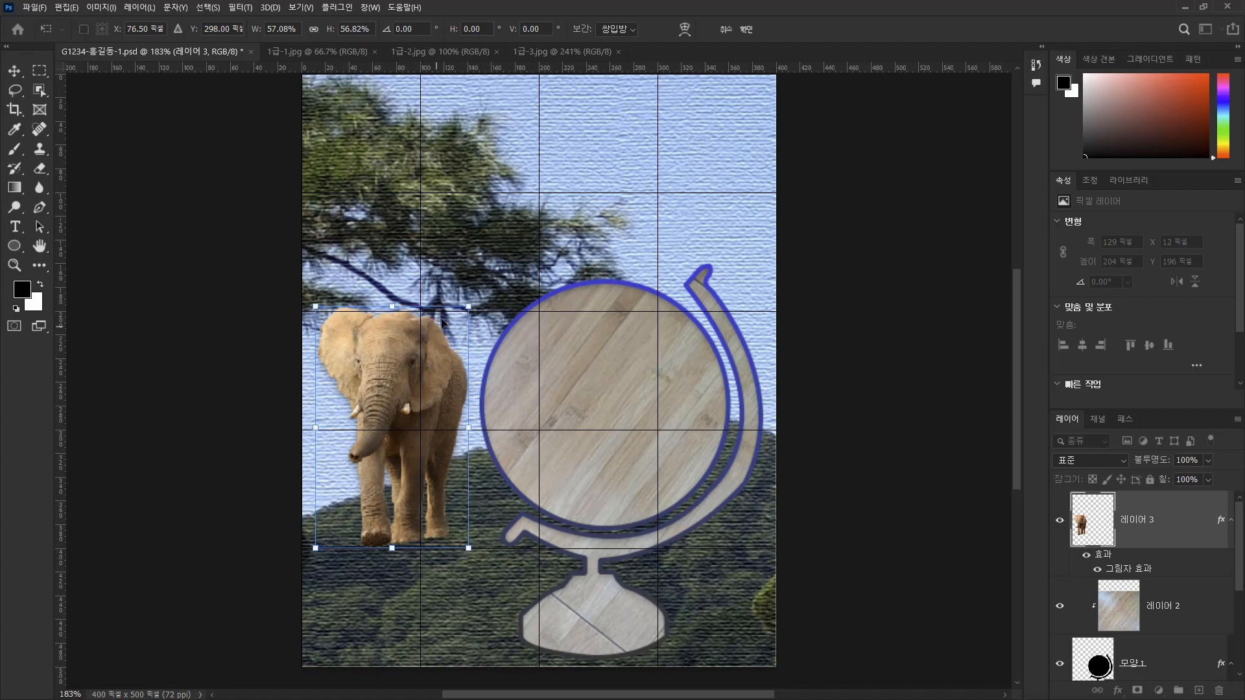
Enlarge the elephant slightly to about 134 × 209 px, place it at X 10, Y 191 px and apply the transform.
left_click_drag(469, 306, 476, 300)
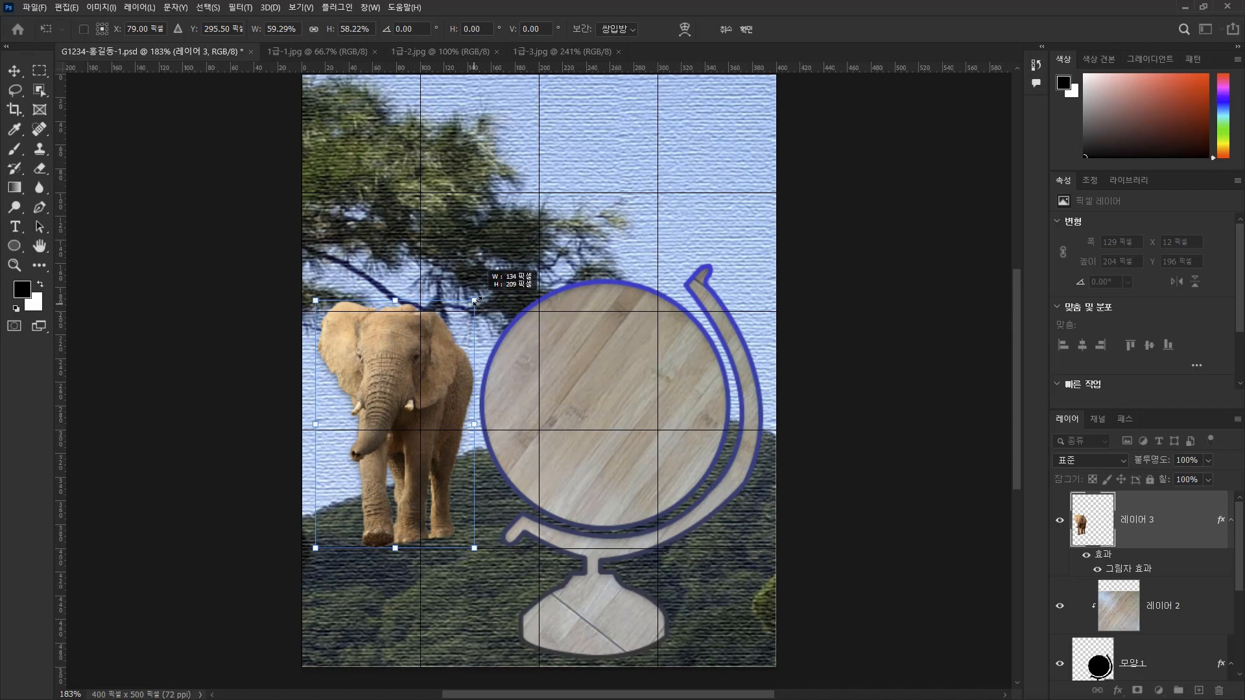
left_click_drag(476, 300, 478, 300)
key("Left")
key("Left")
key("Left")
key("Left")
key("Left")
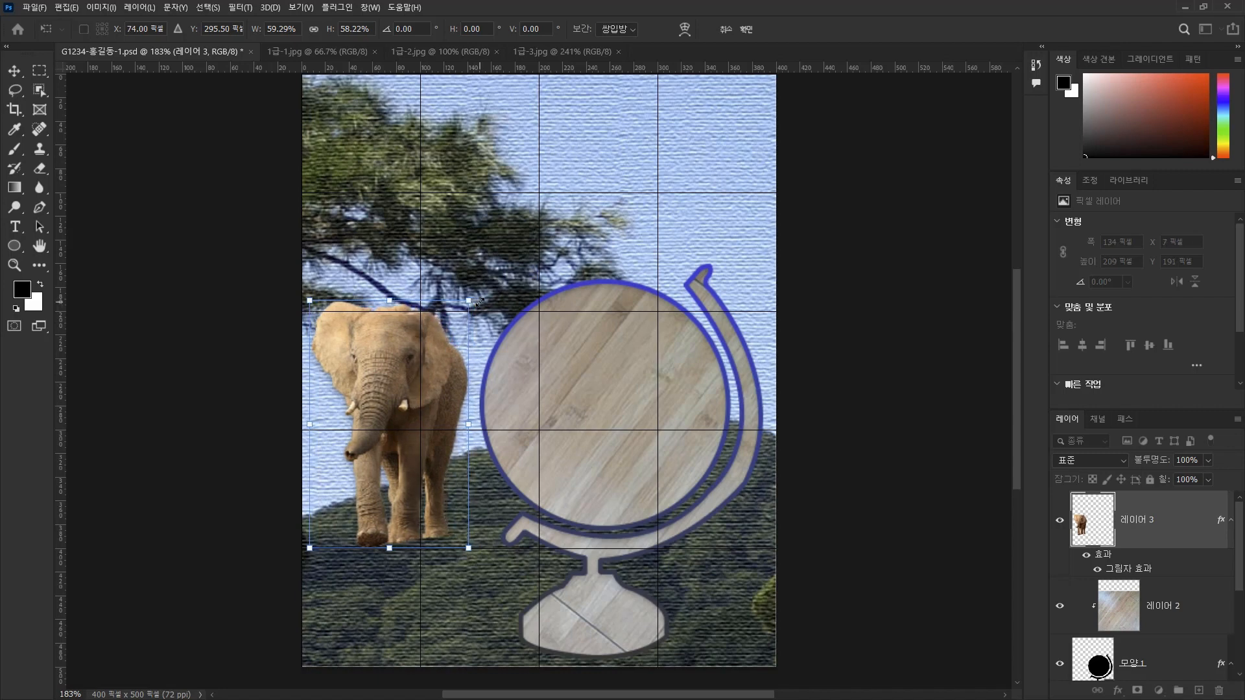
key("Right")
key("Right")
key("Right")
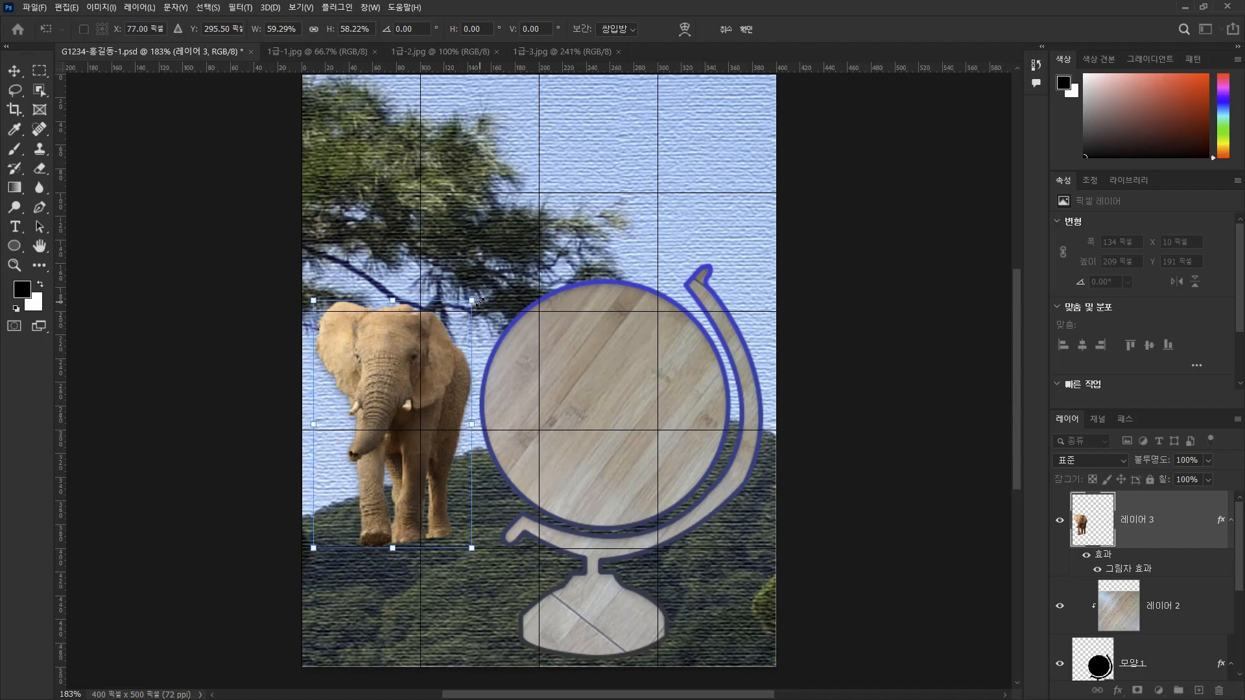
key("Return")
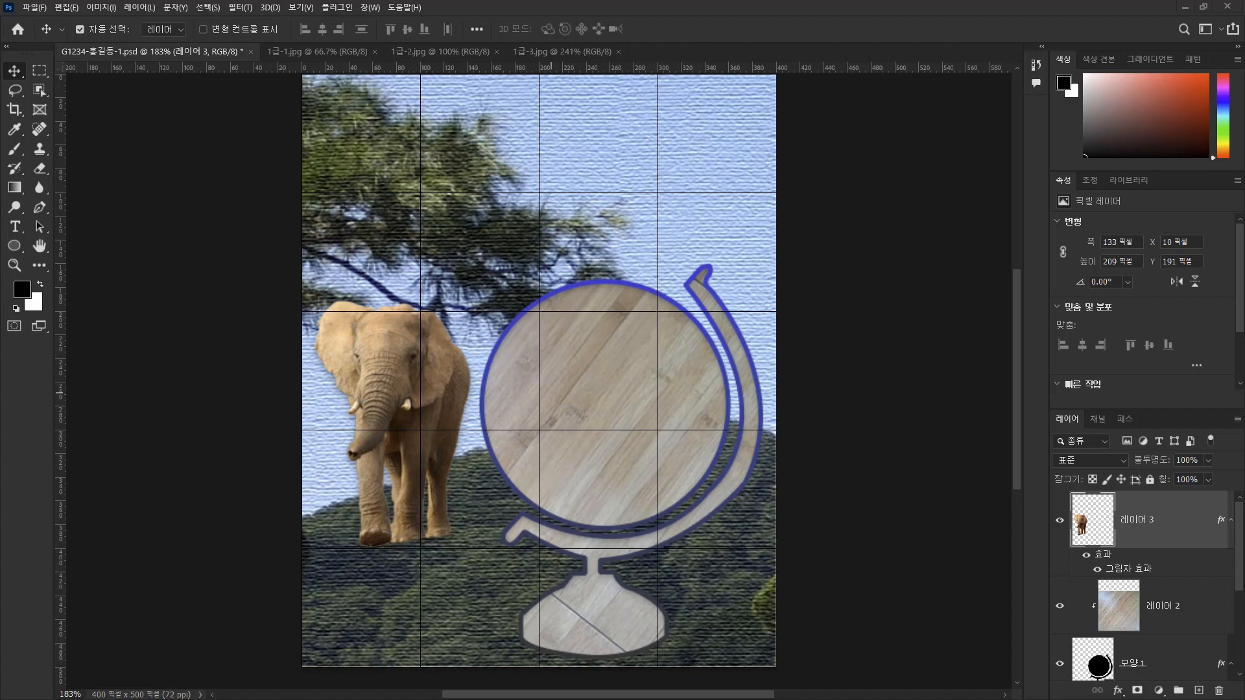
Activate the Custom Shape tool and check which shape groups its shape picker offers.
left_click(15, 249)
right_click(14, 249)
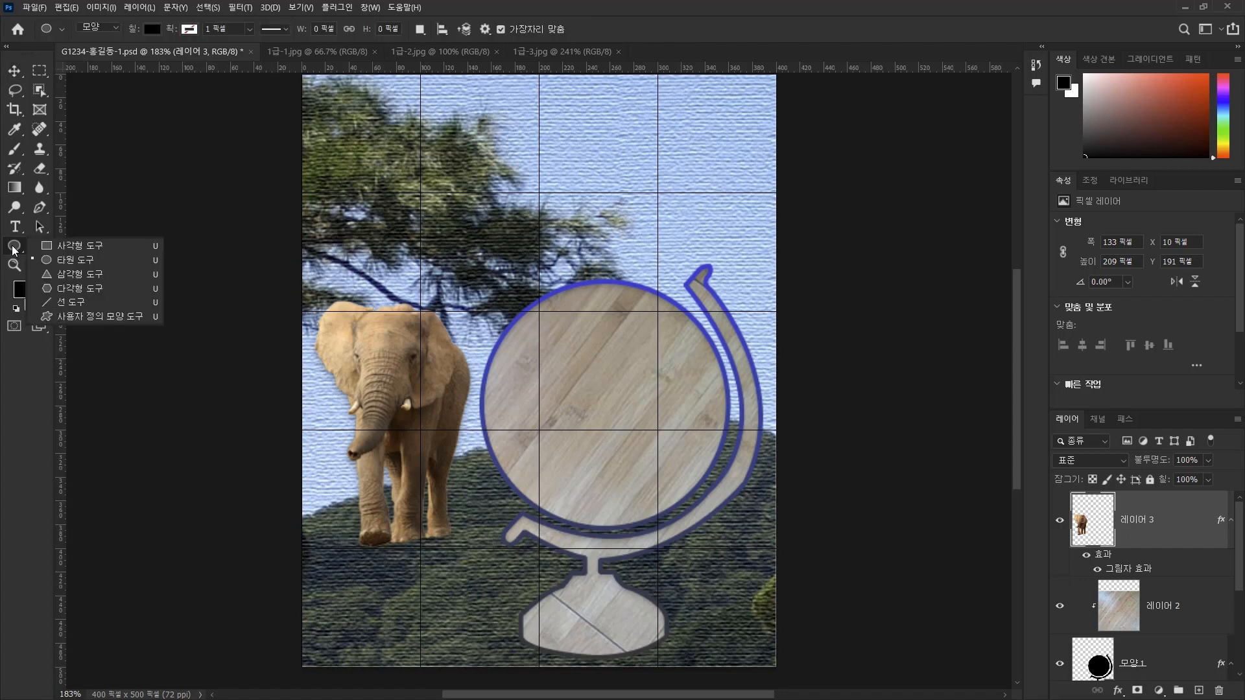
left_click(124, 317)
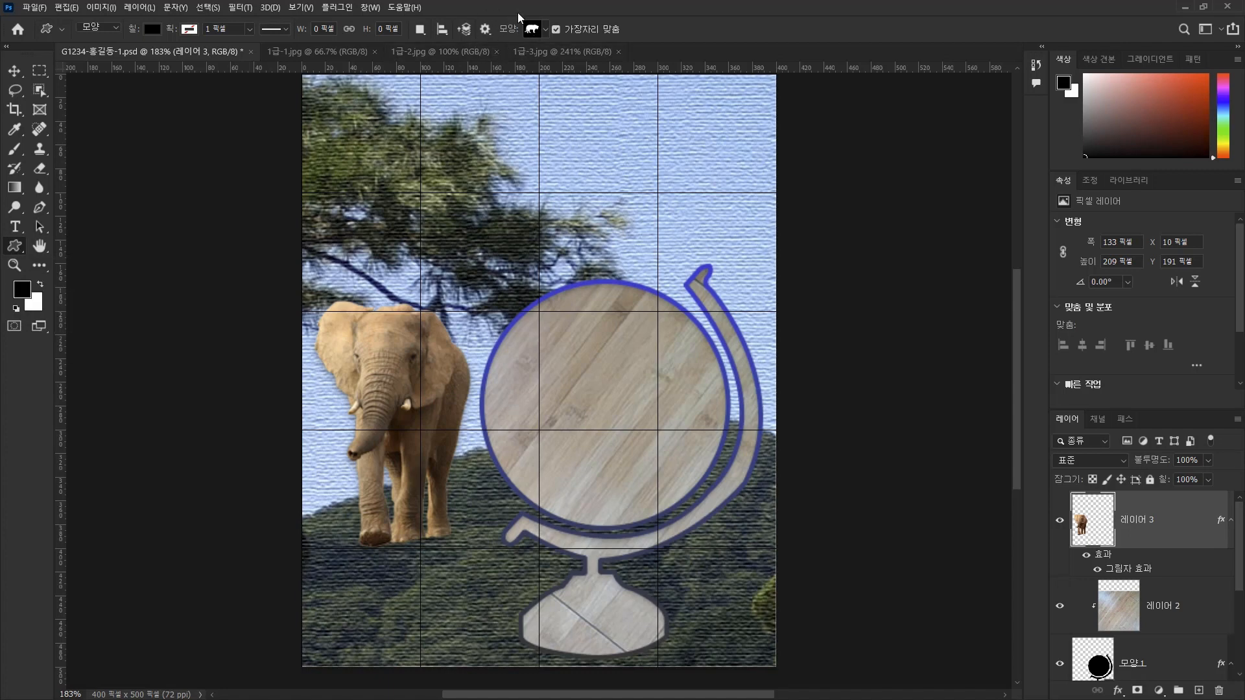
left_click(546, 30)
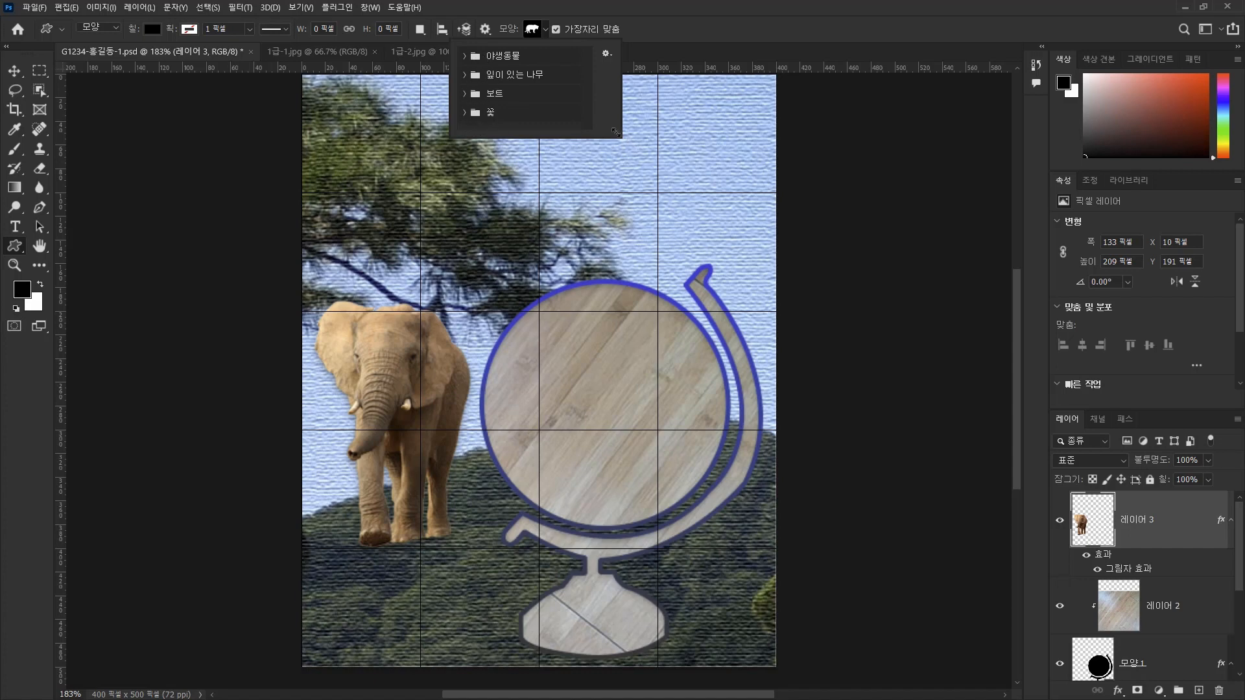
left_click(517, 9)
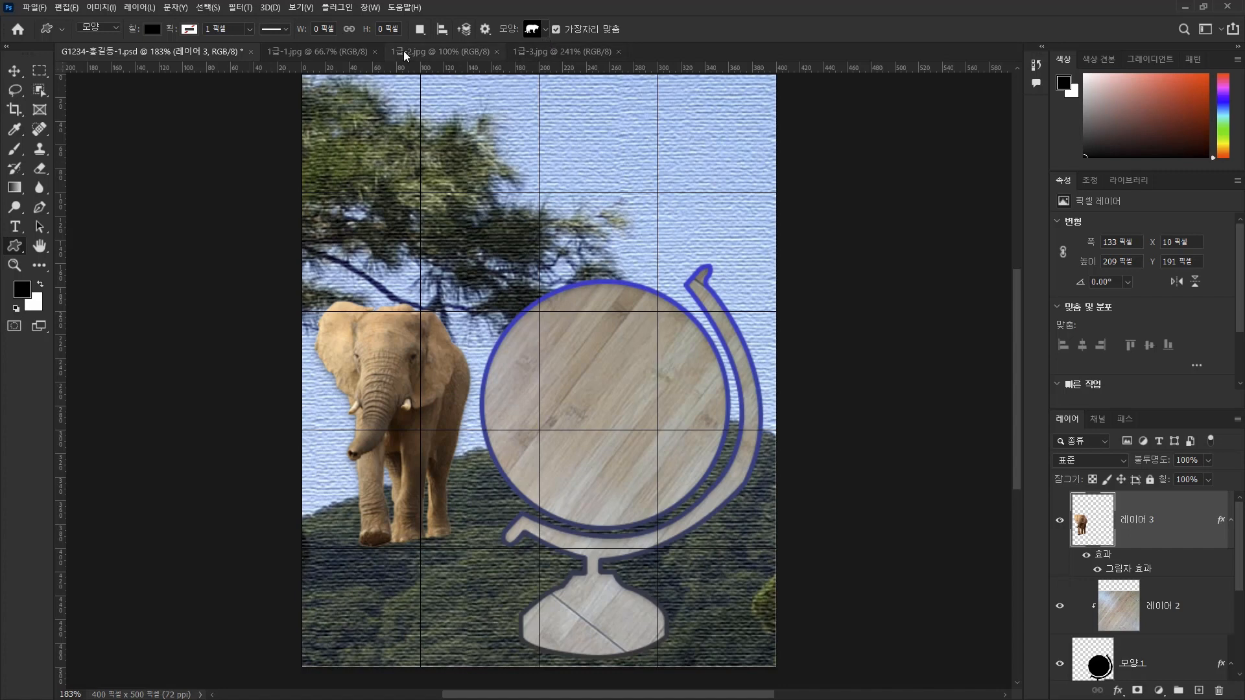
Add the legacy set 레거시 모양 및 기타 to the shape library and expand it to show its subgroups.
left_click(376, 9)
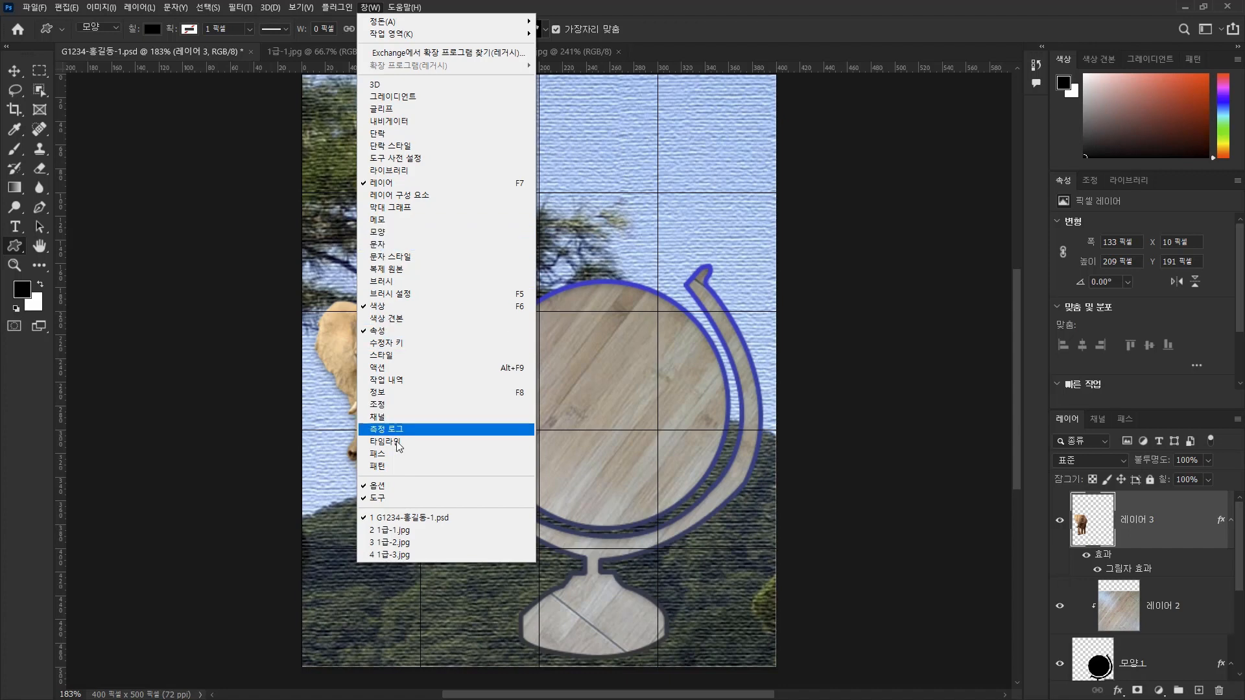
left_click(402, 233)
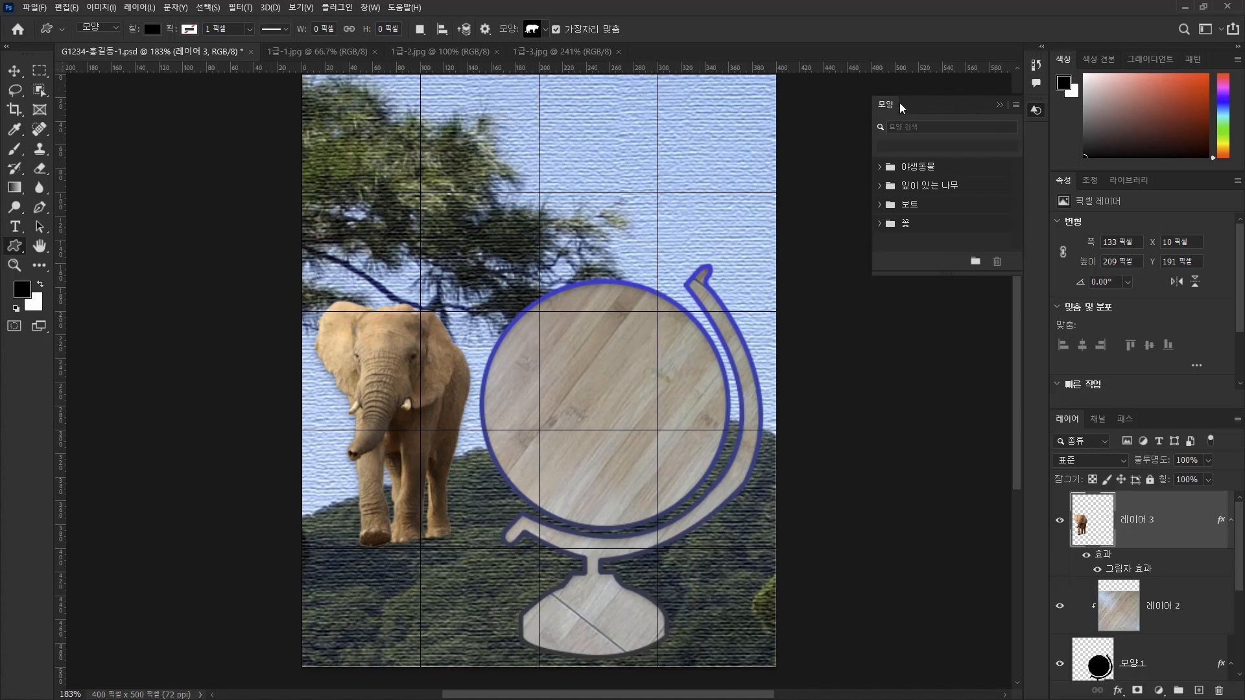
left_click(1016, 105)
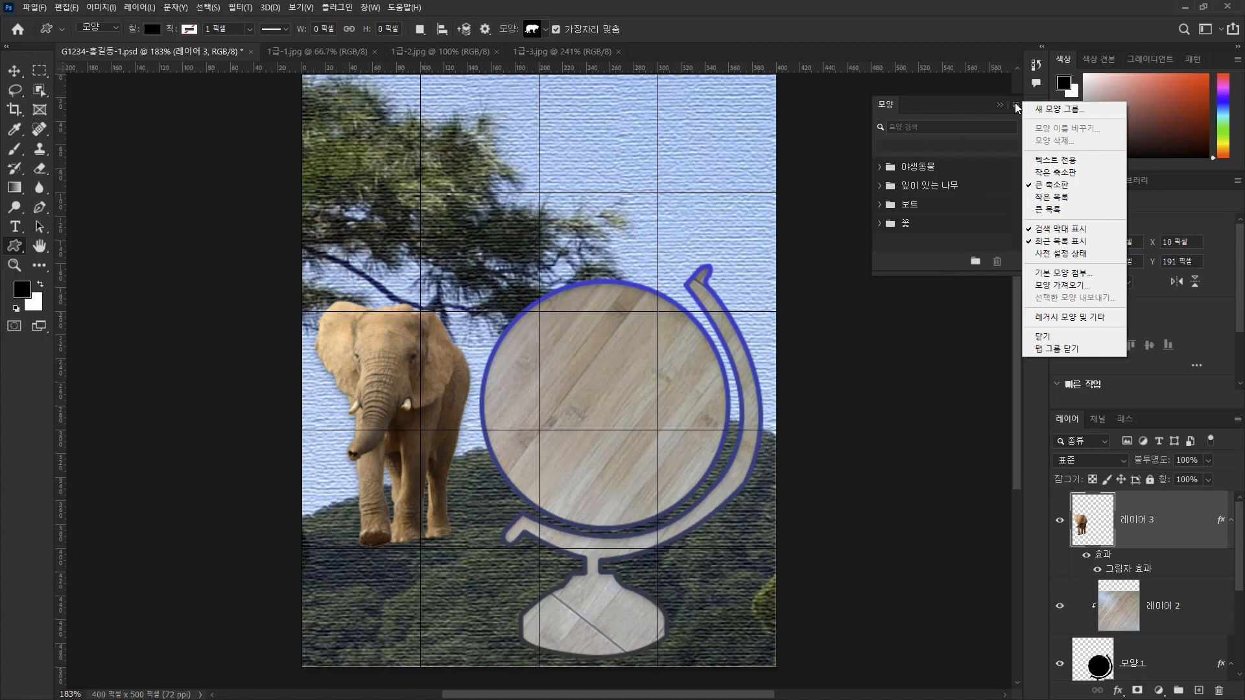
left_click(1071, 322)
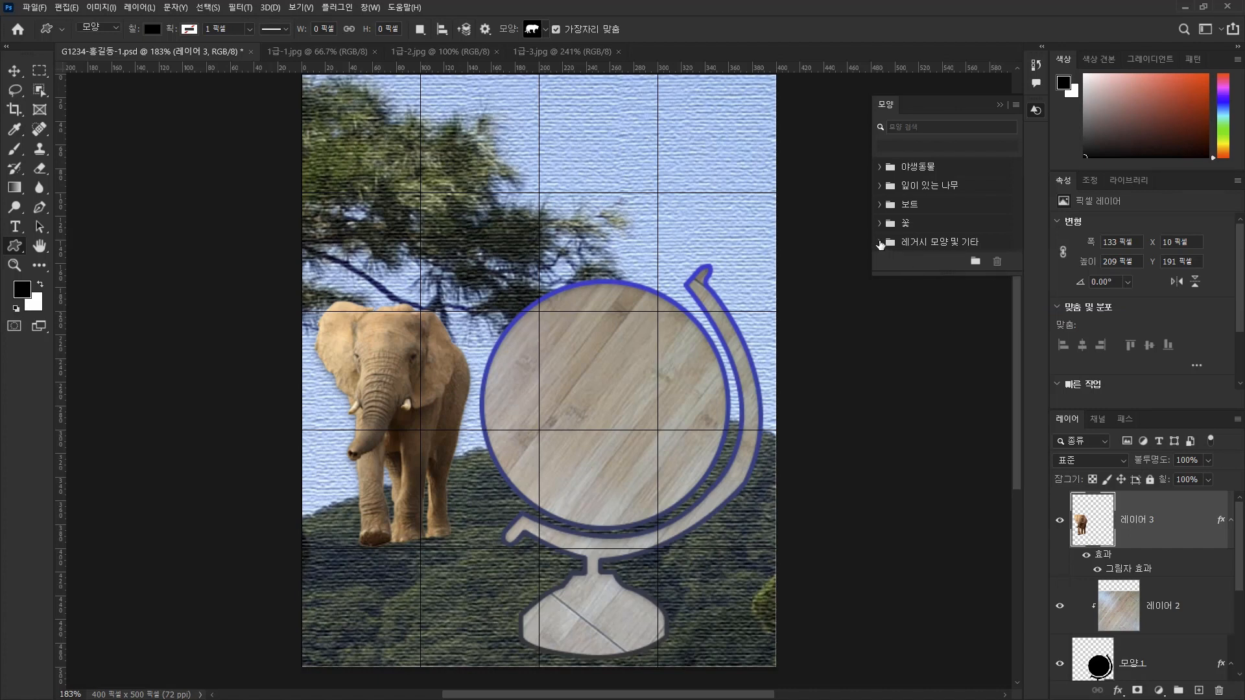
left_click(880, 243)
scroll(922, 241, "down", 2)
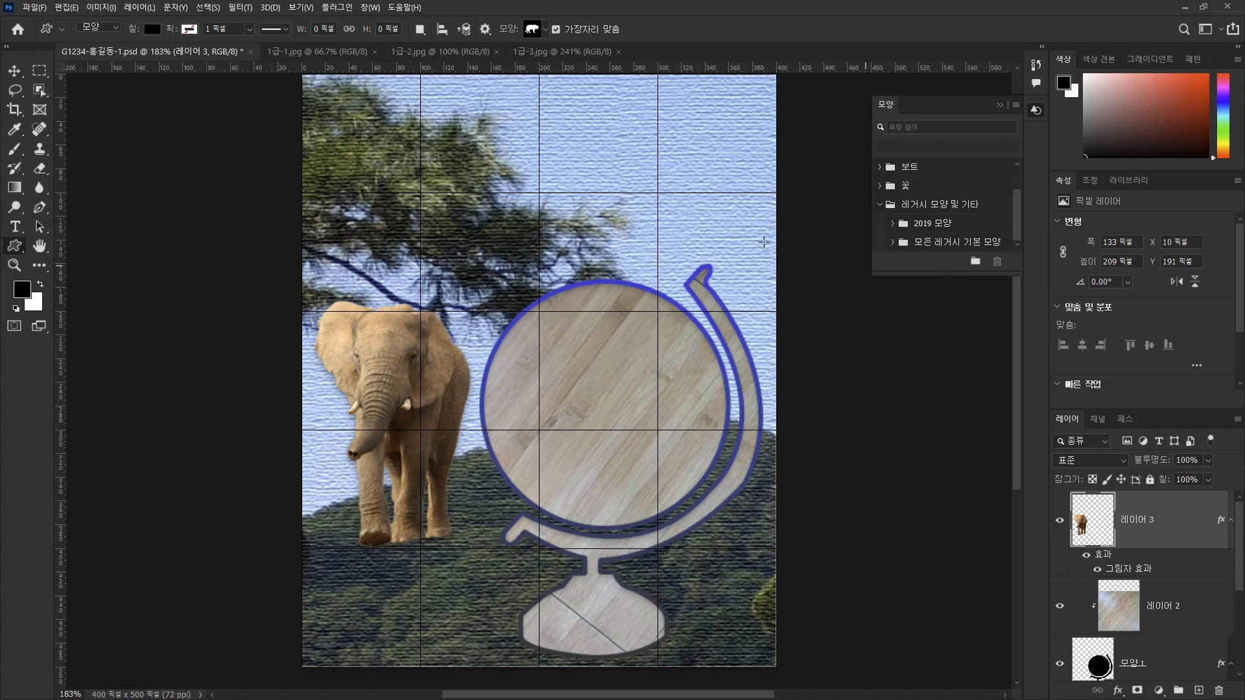
Enlarge the Custom Shape picker and expand 모든 레거시 기본 모양 within the 레거시 모양 및 기타 set.
left_click(546, 29)
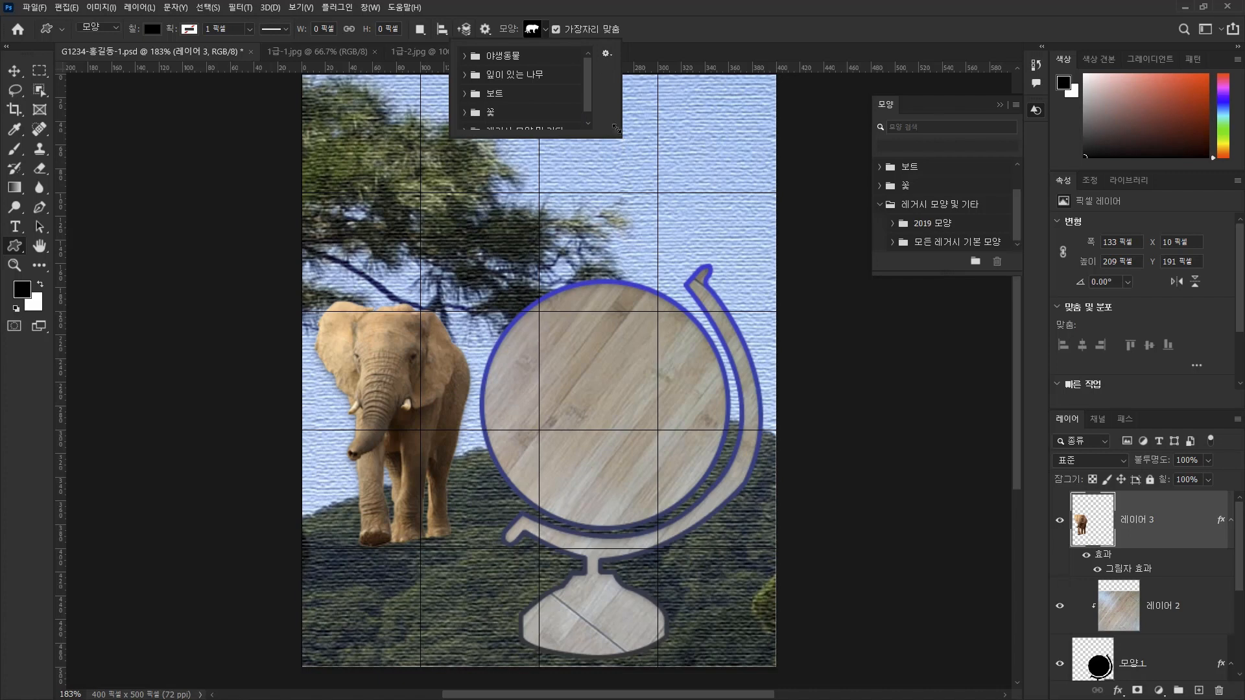
left_click_drag(617, 131, 815, 287)
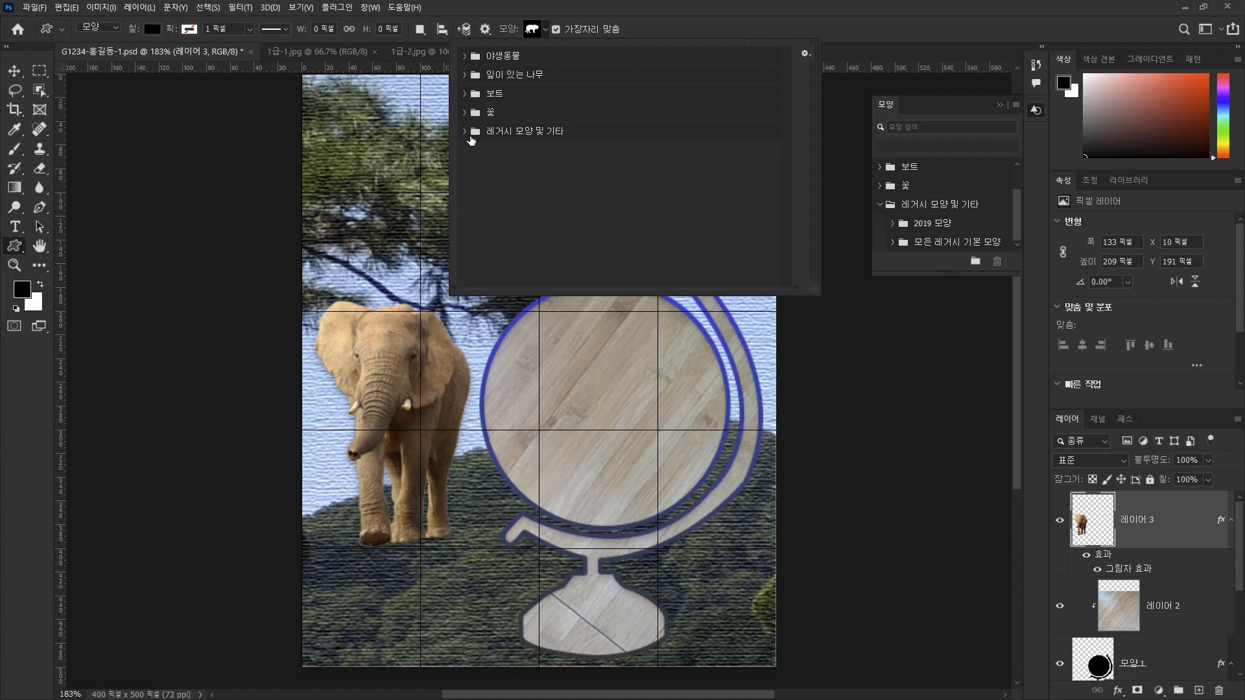
left_click(464, 131)
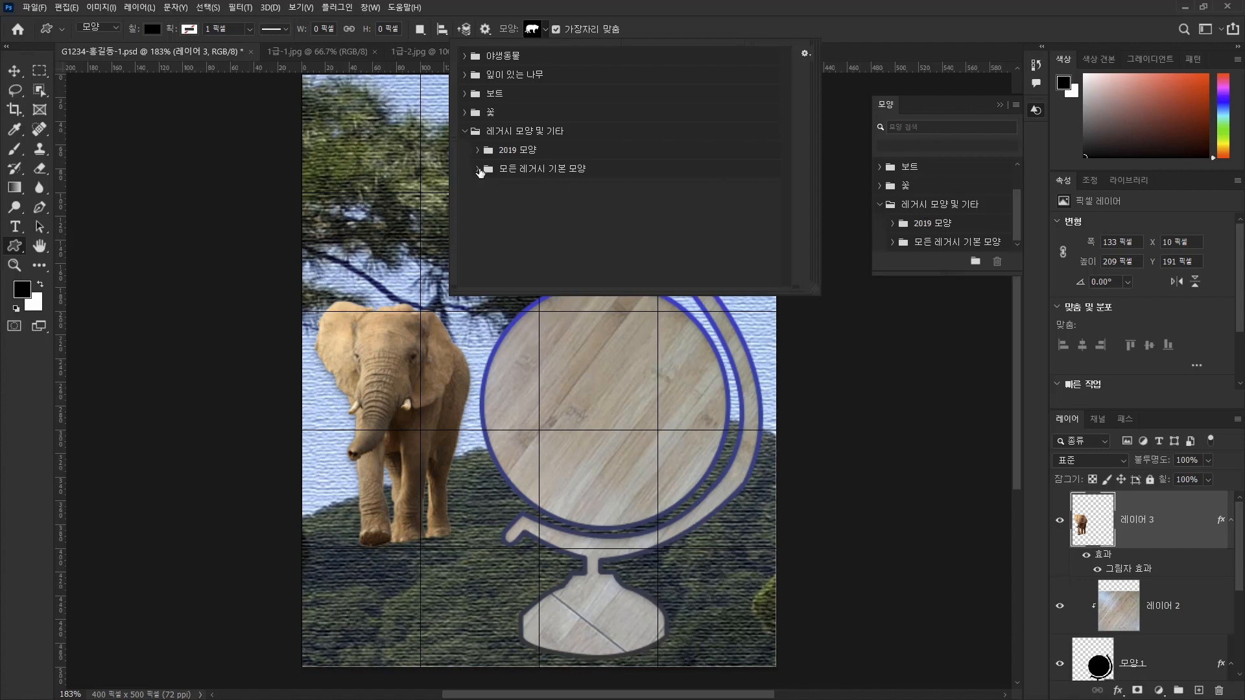
left_click(478, 169)
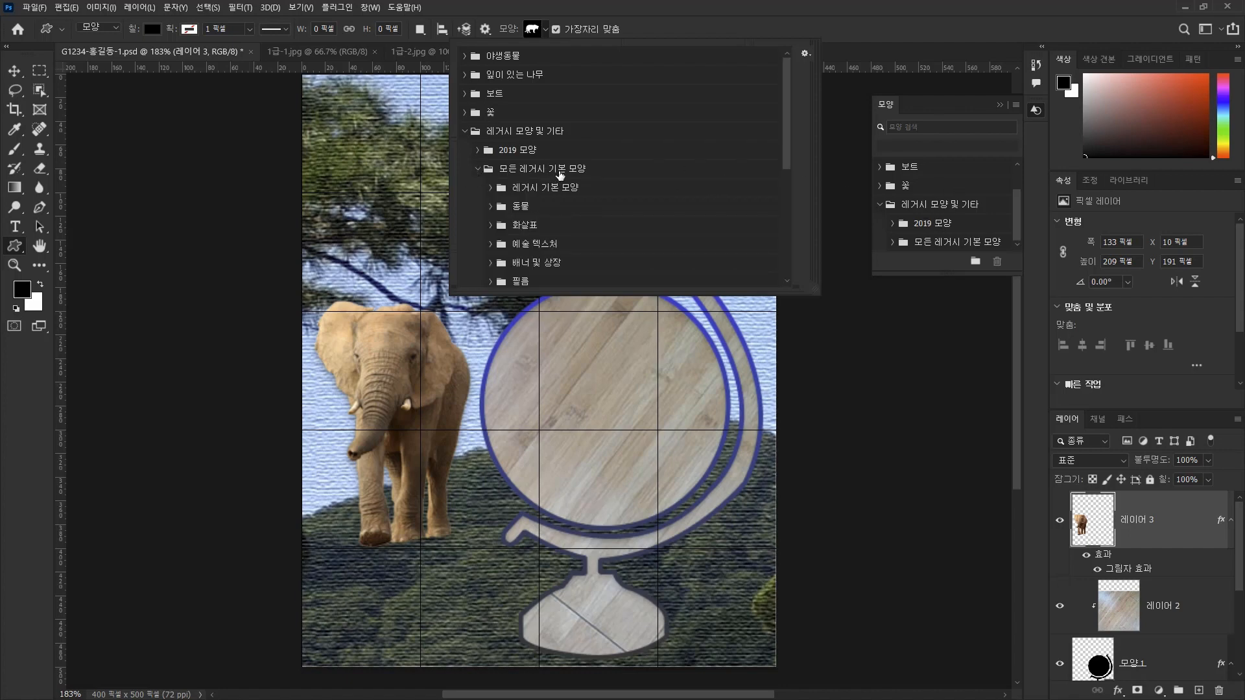
scroll(576, 203, "down", 1)
scroll(576, 202, "down", 10)
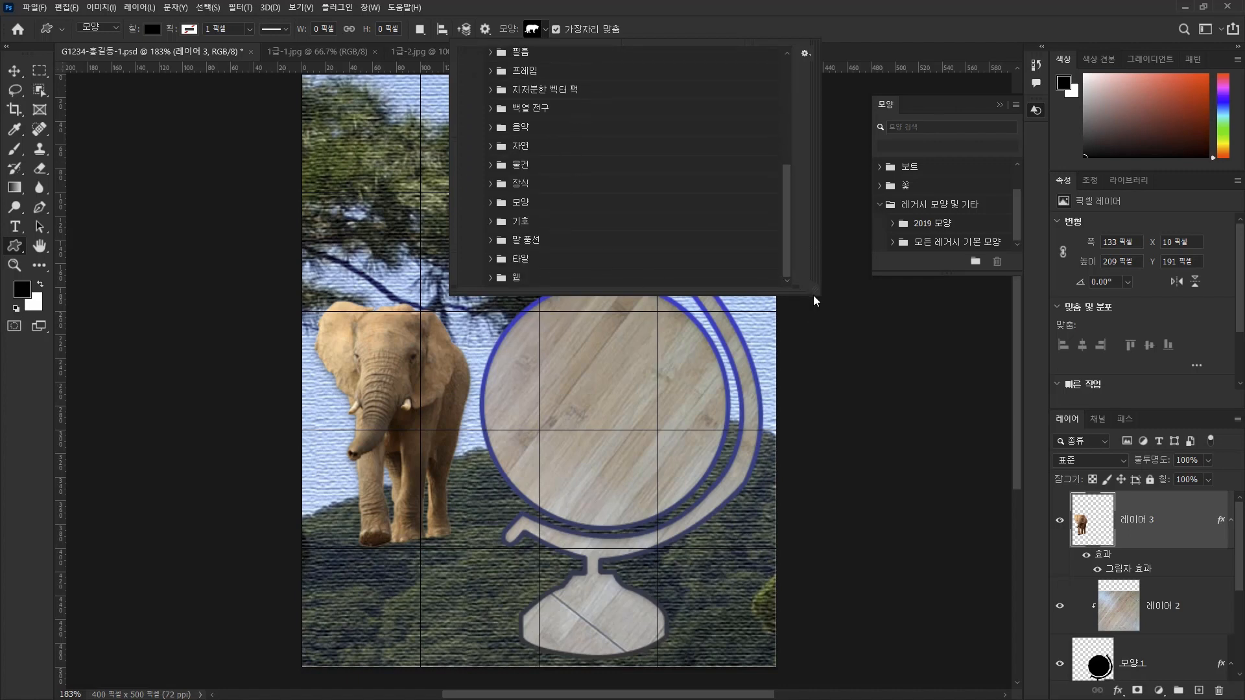
left_click_drag(816, 292, 1113, 540)
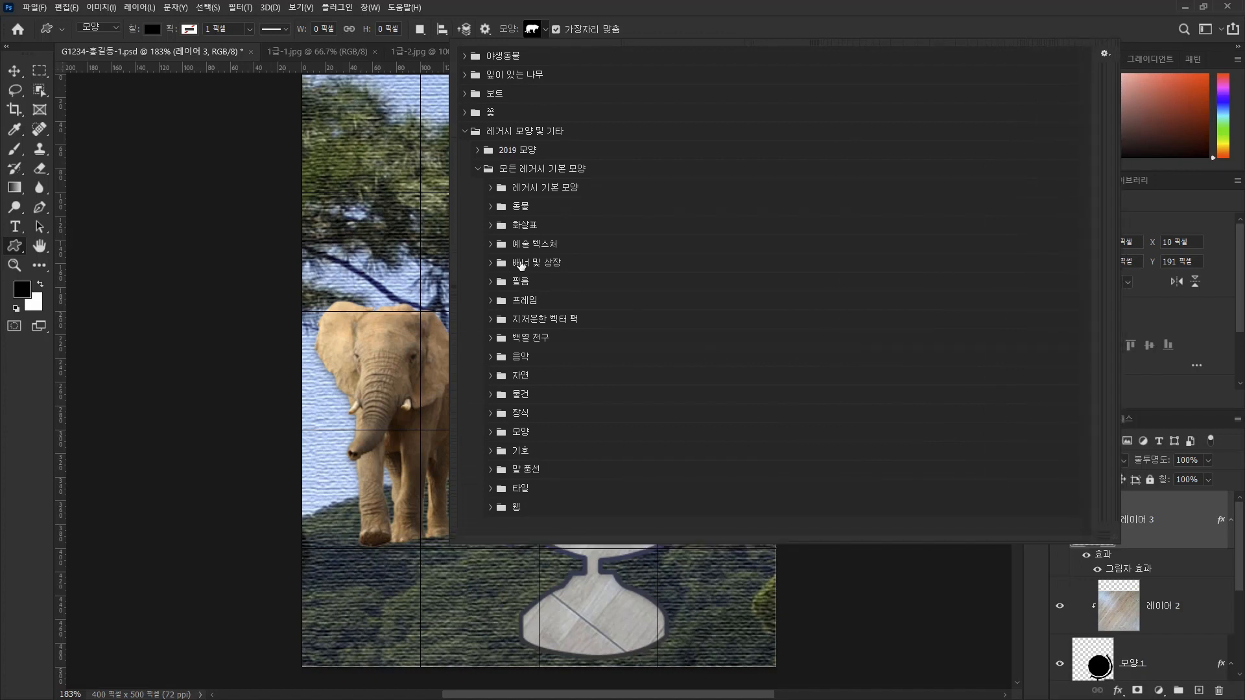
Expand the 동물 and 자연 shape groups and display their shapes as a list with names.
left_click(489, 206)
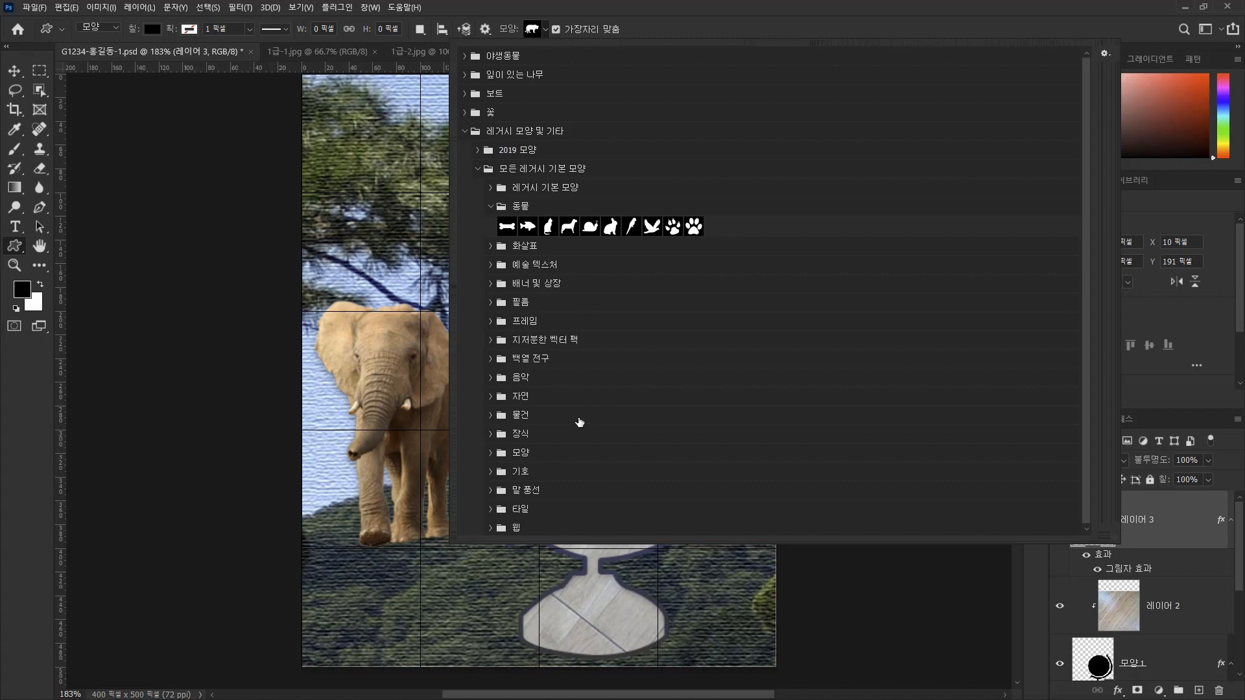
left_click(490, 397)
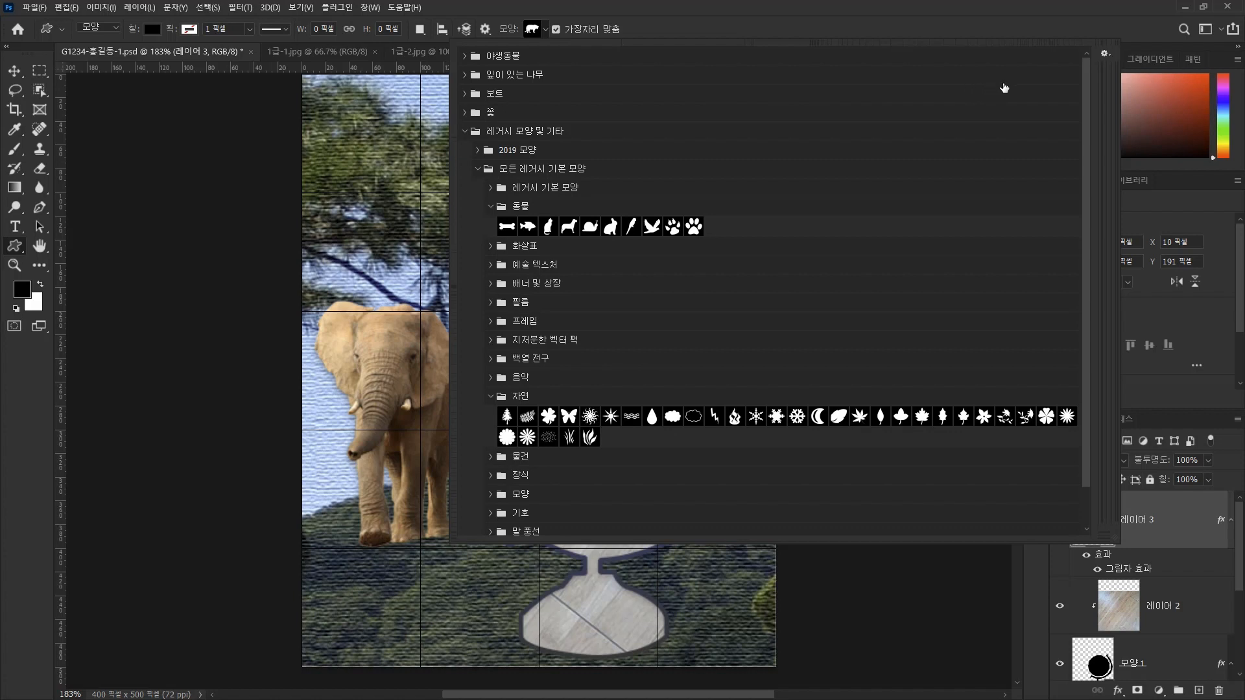
left_click(1104, 53)
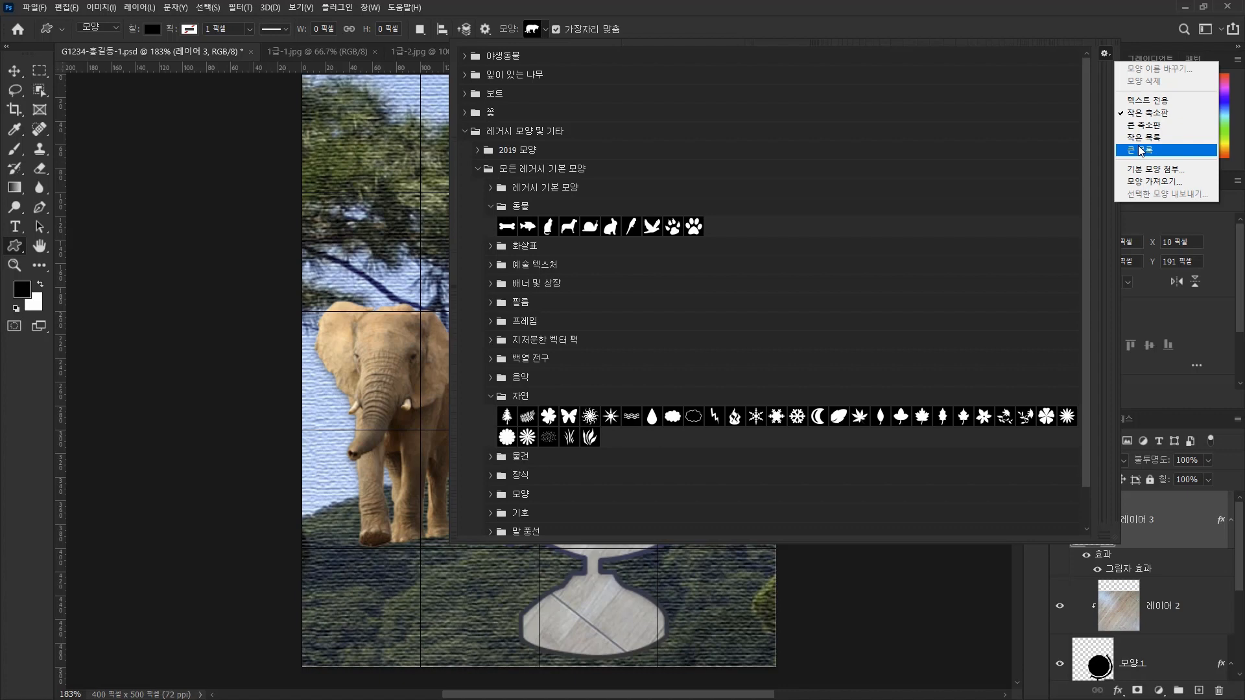
left_click(1145, 127)
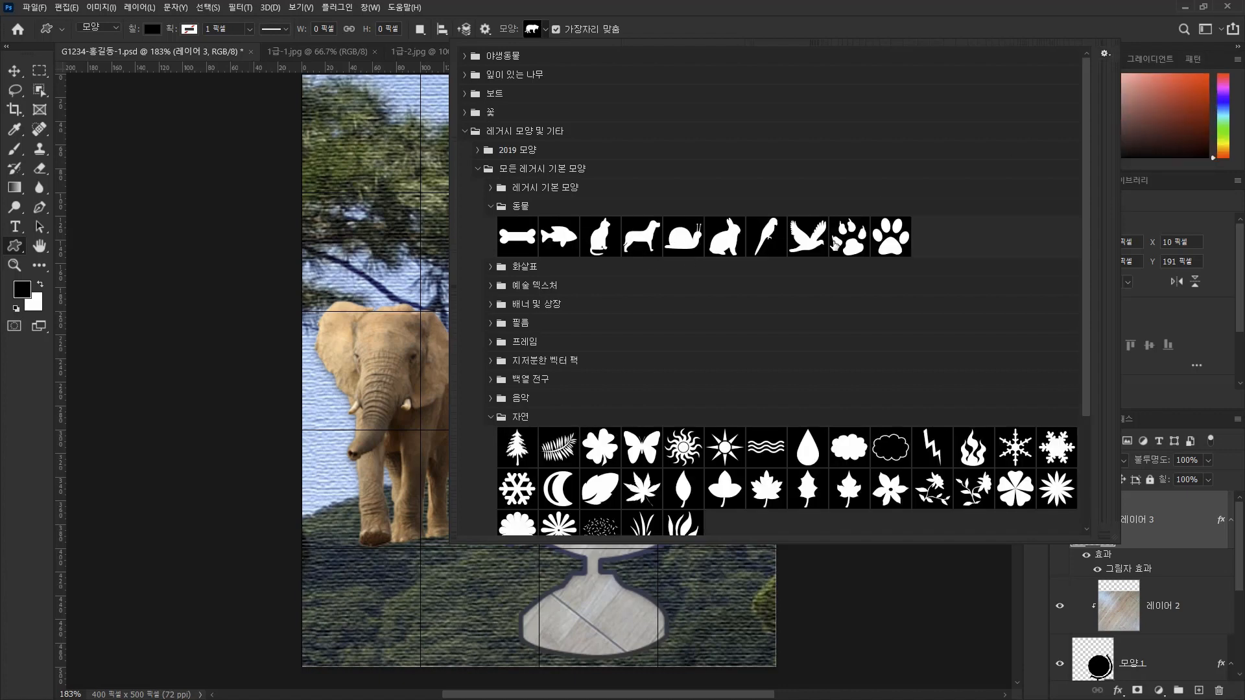
left_click(1104, 54)
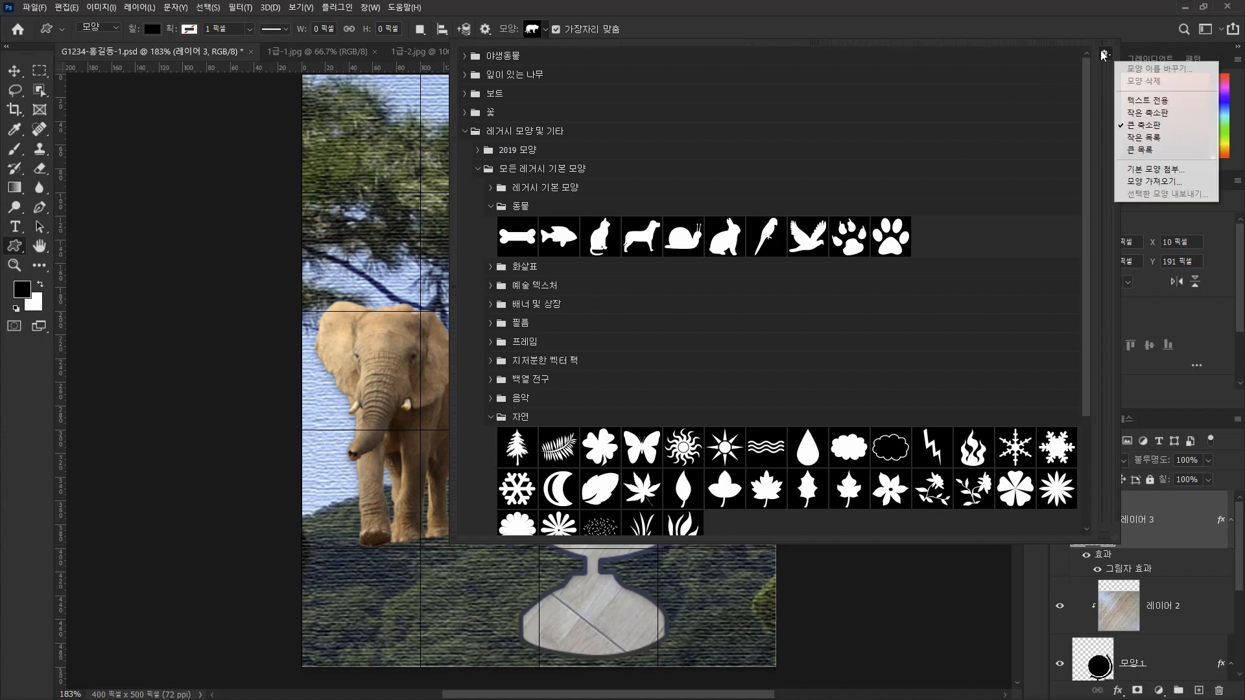
left_click(1144, 154)
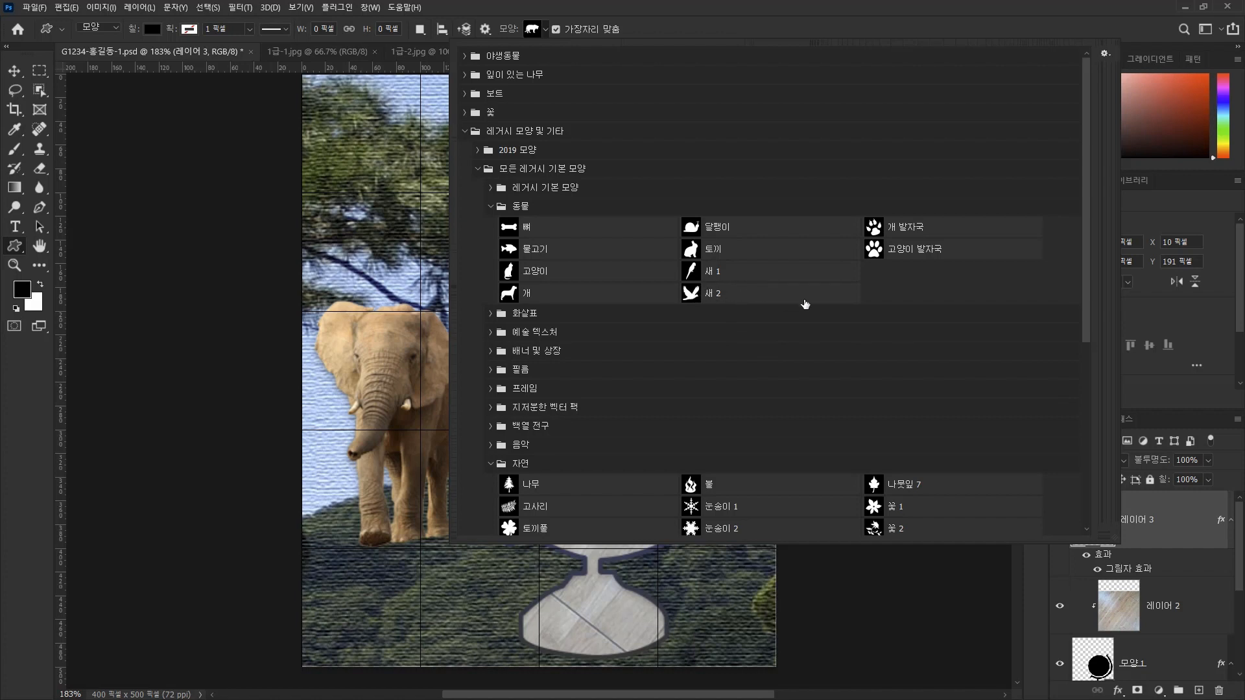
scroll(793, 427, "down", 6)
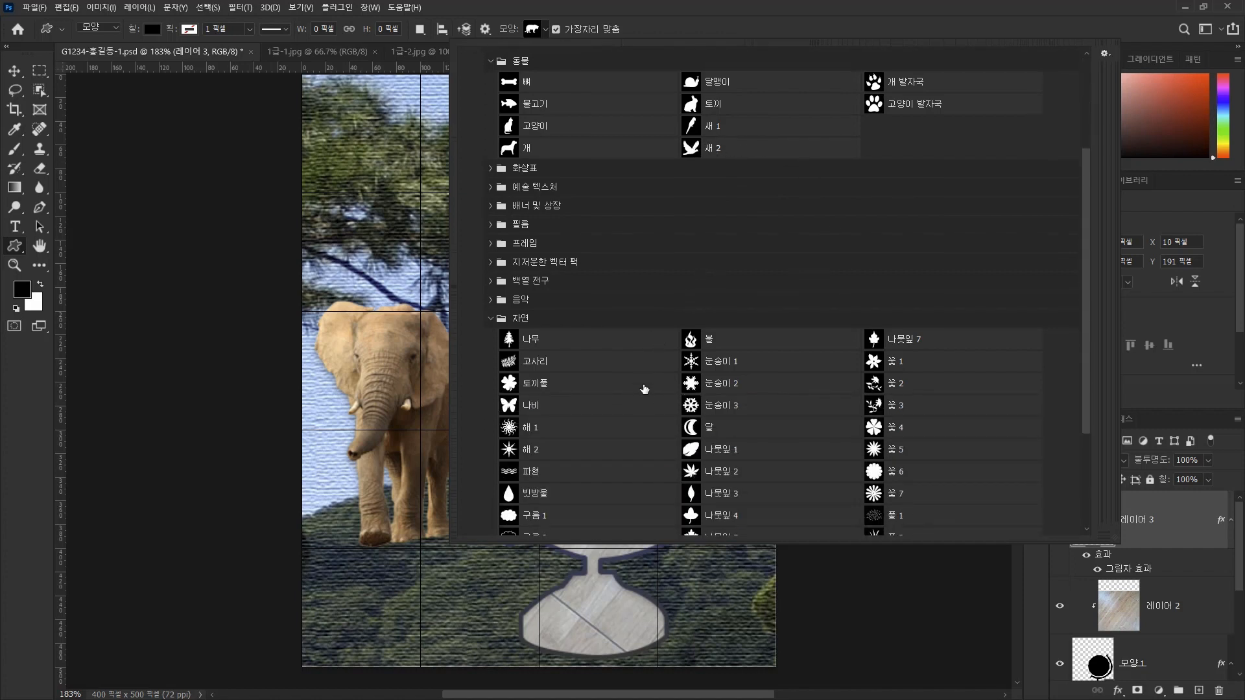
Review the named shapes in the 동물 and 자연 groups and display the picker's shapes as large thumbnails (큰 축소판).
scroll(631, 392, "down", 2)
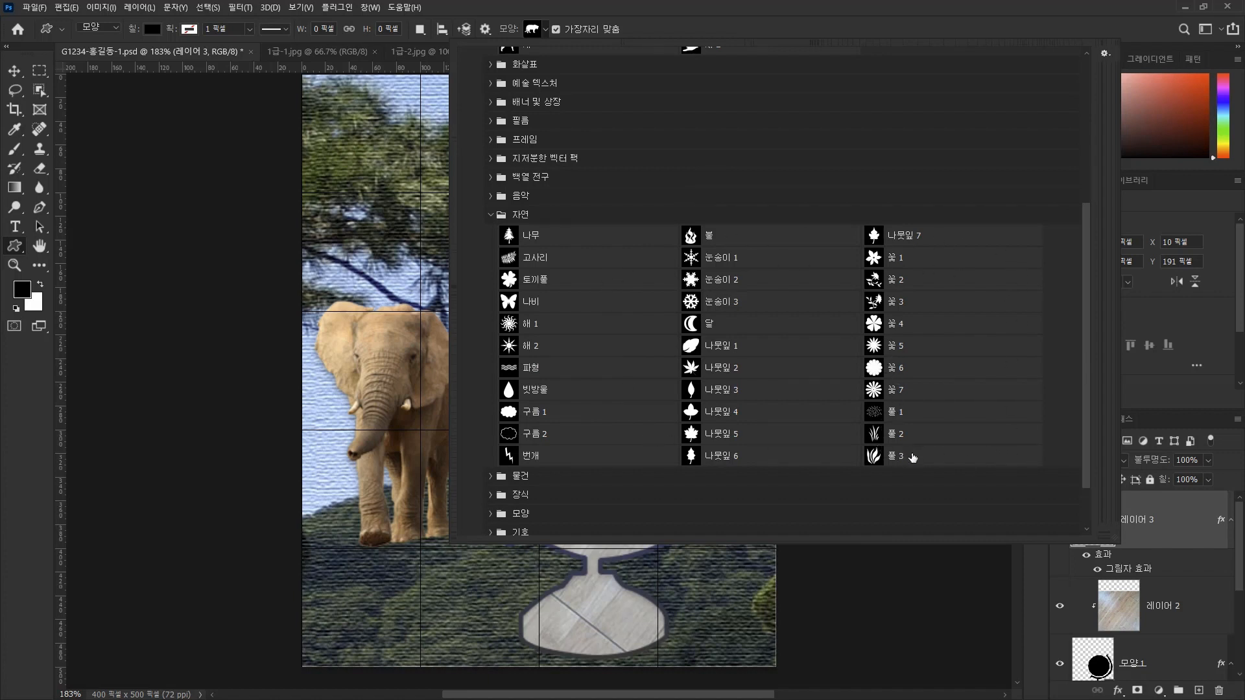
scroll(912, 279, "up", 4)
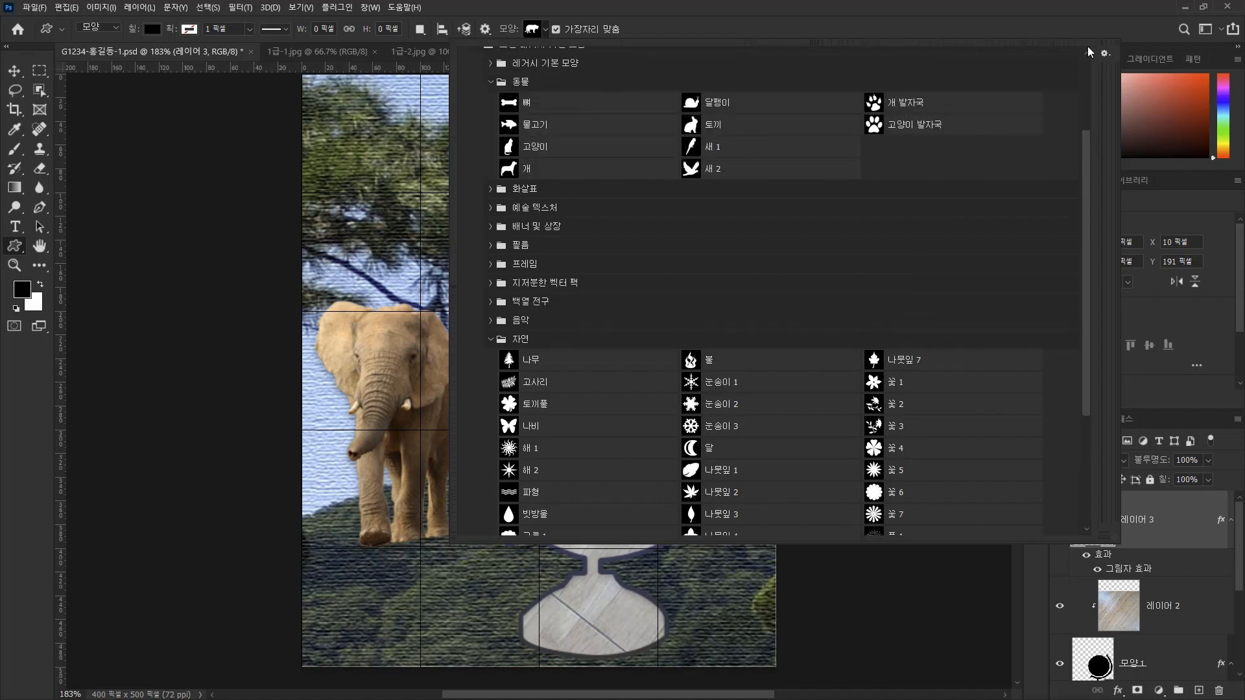
left_click(1104, 53)
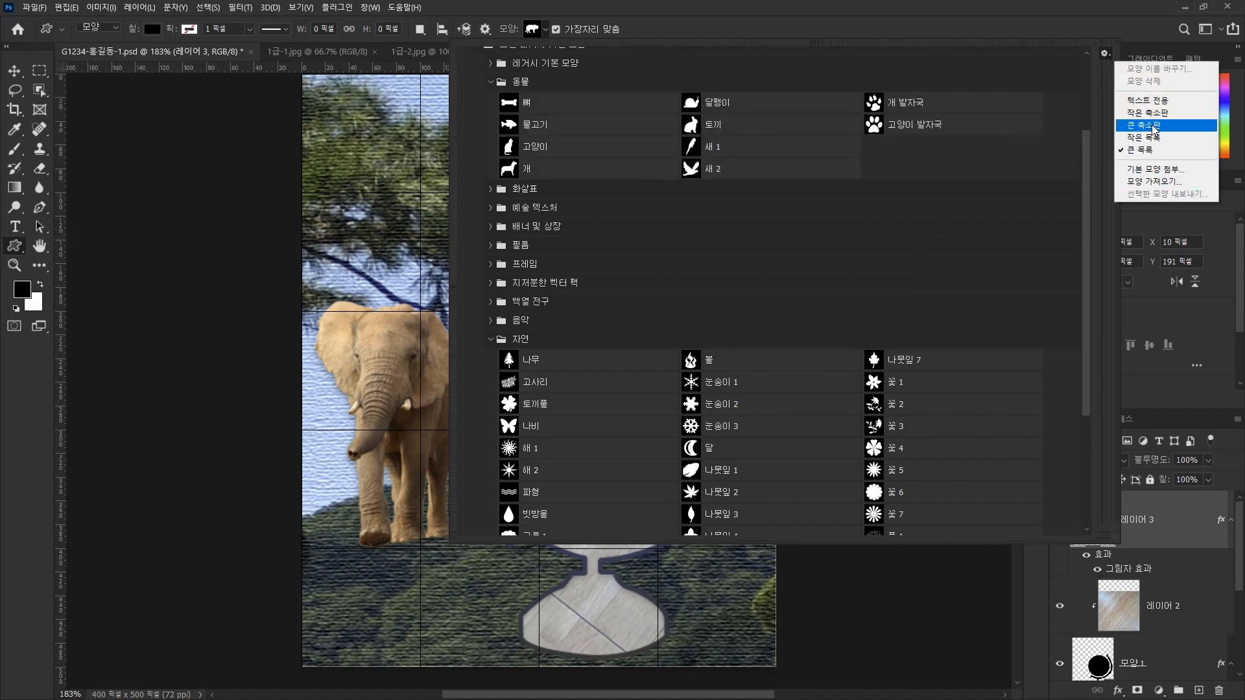
left_click(1153, 129)
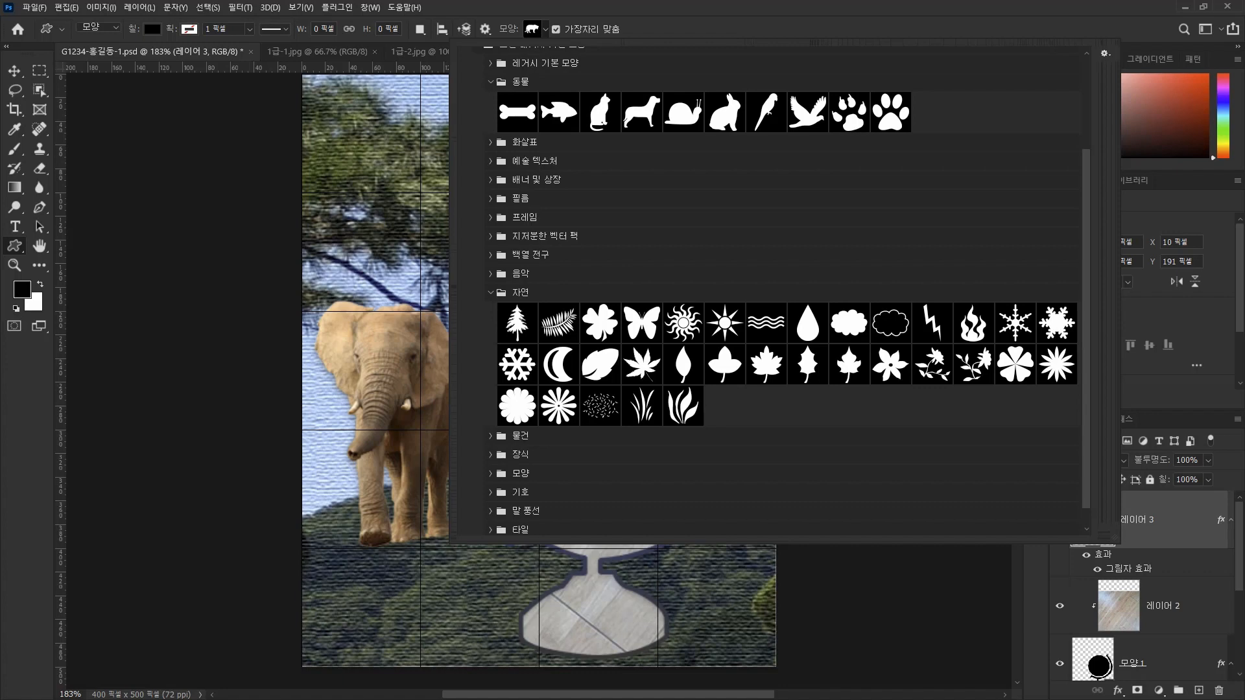
Draw the 새 2 bird shape from the 동물 group about 89 × 75 px over the tree in the canvas's upper-left corner.
left_click(804, 116)
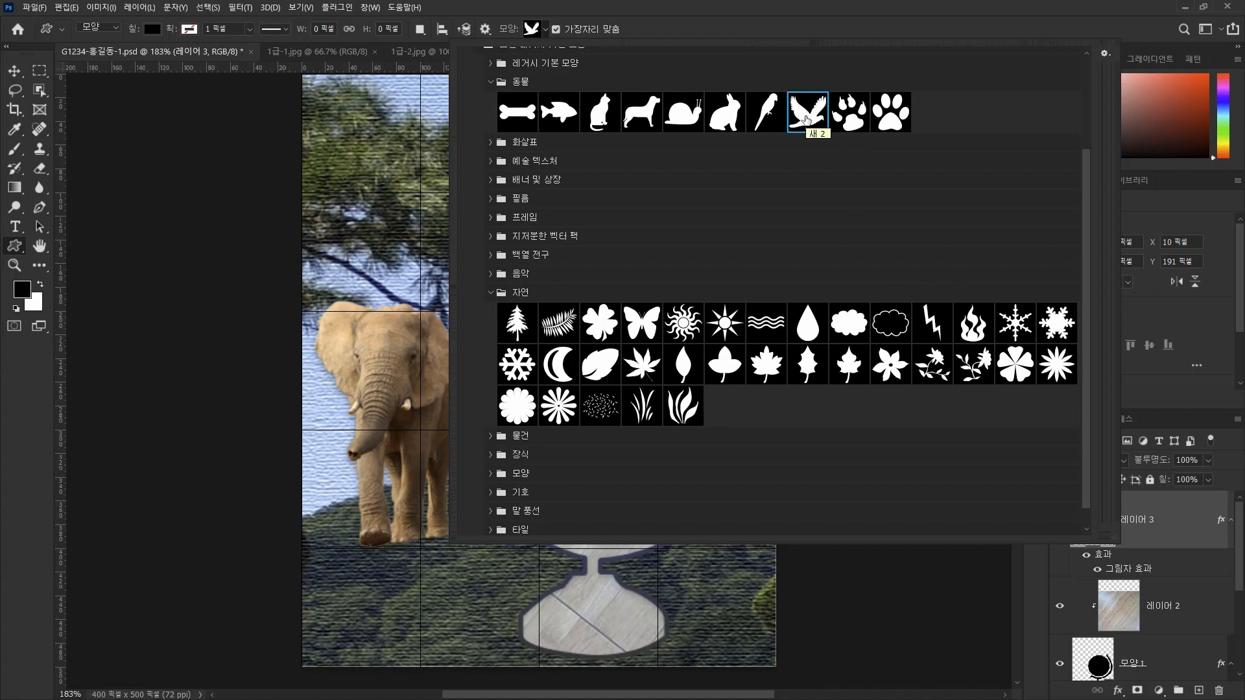
double_click(806, 118)
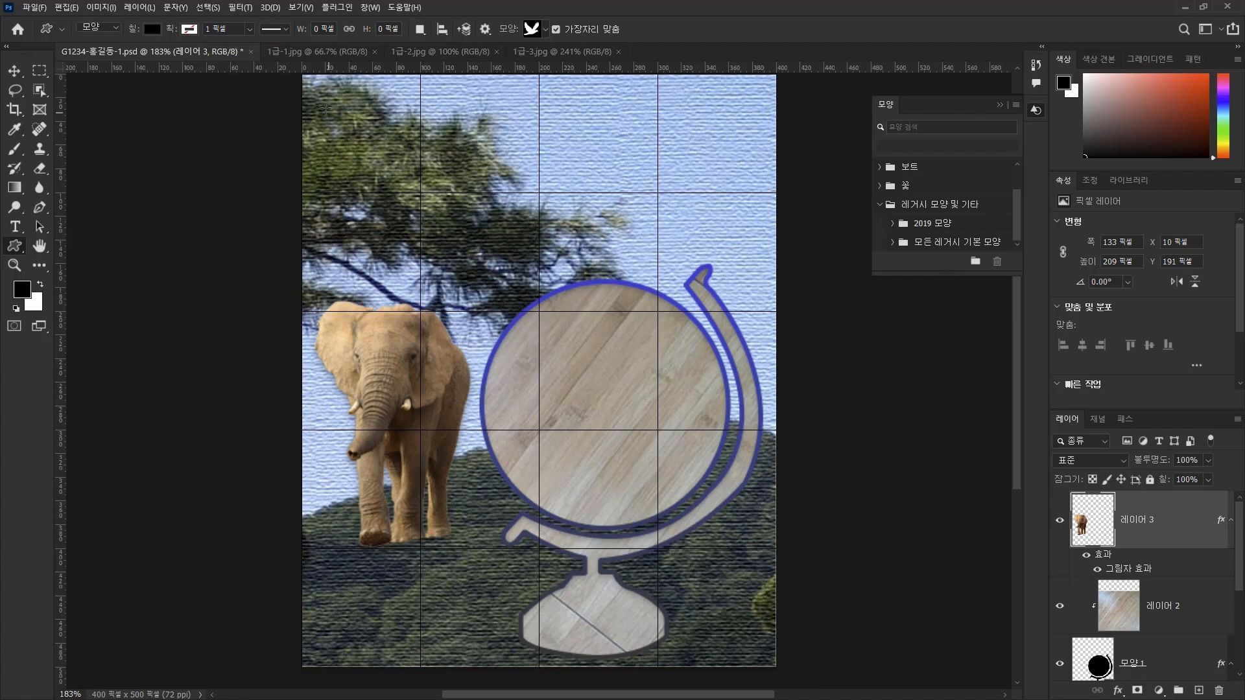
left_click_drag(320, 98, 418, 182)
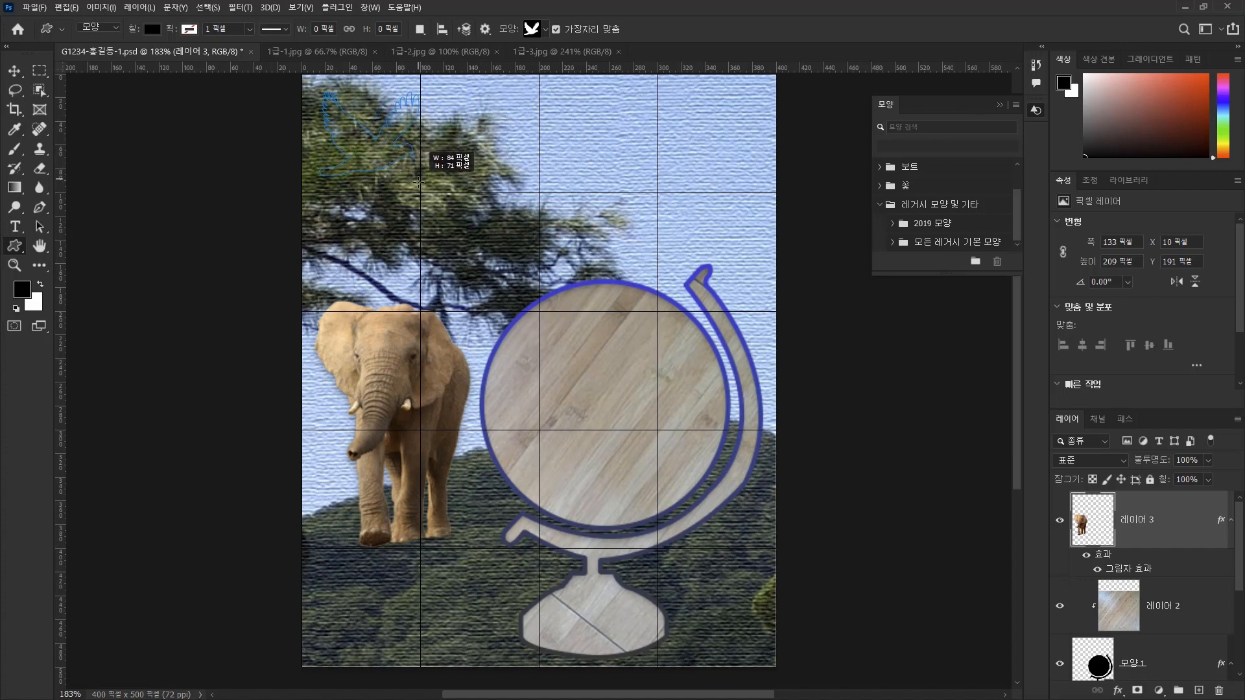
left_click_drag(418, 182, 424, 180)
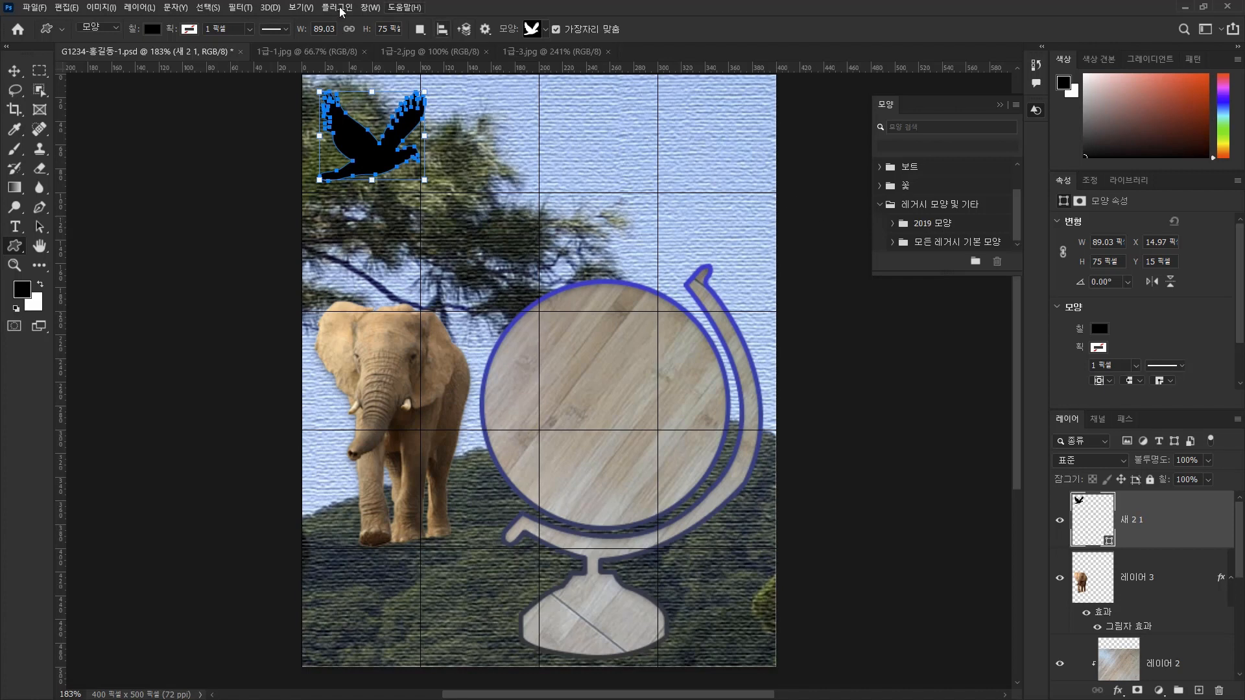
Set the bird shape's fill color to #ffcc00.
left_click(151, 30)
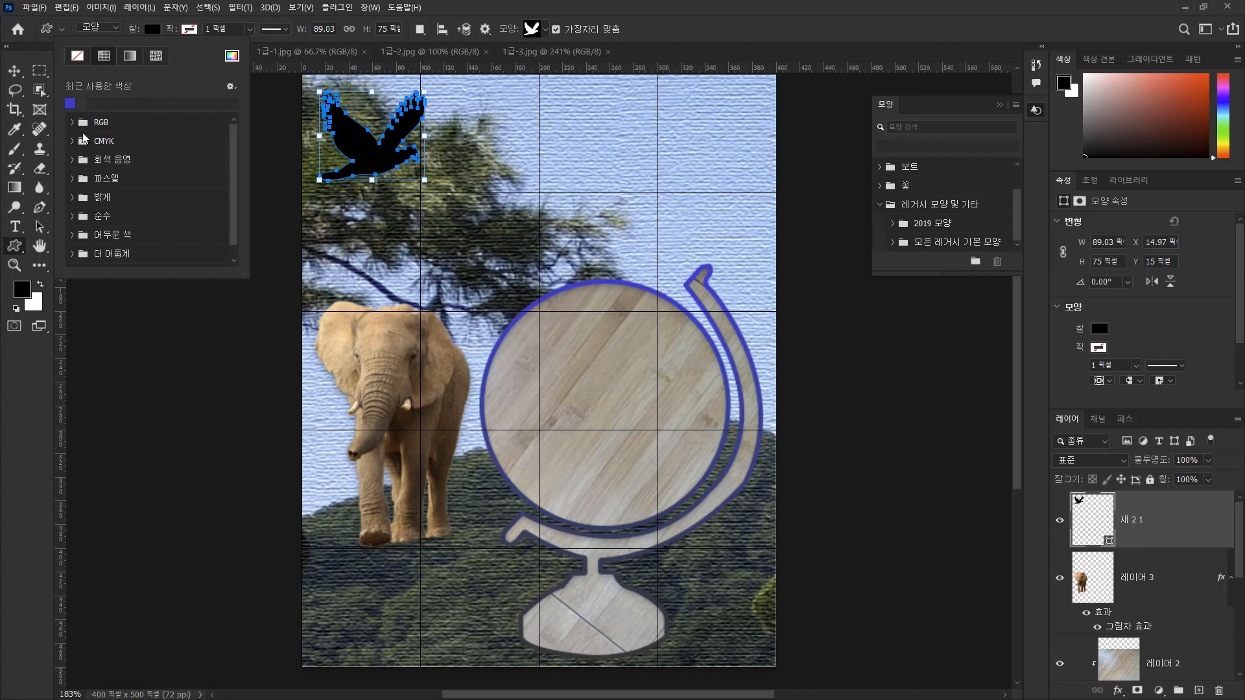
left_click(232, 57)
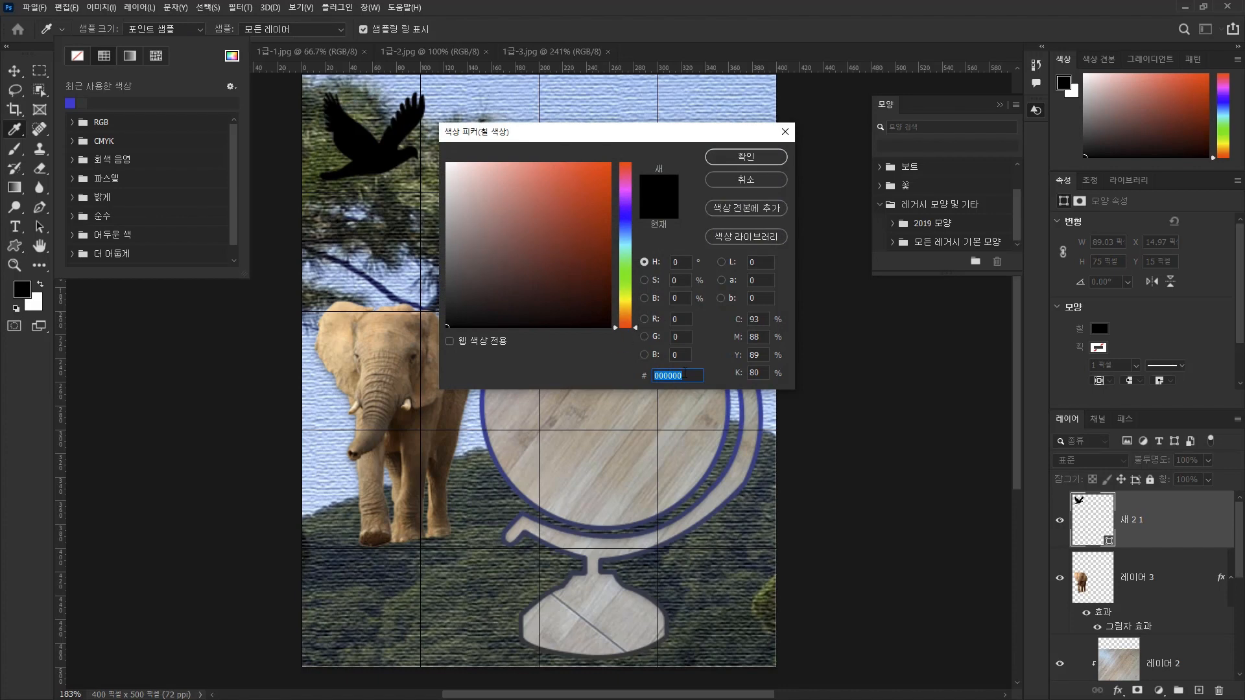
type("ffc")
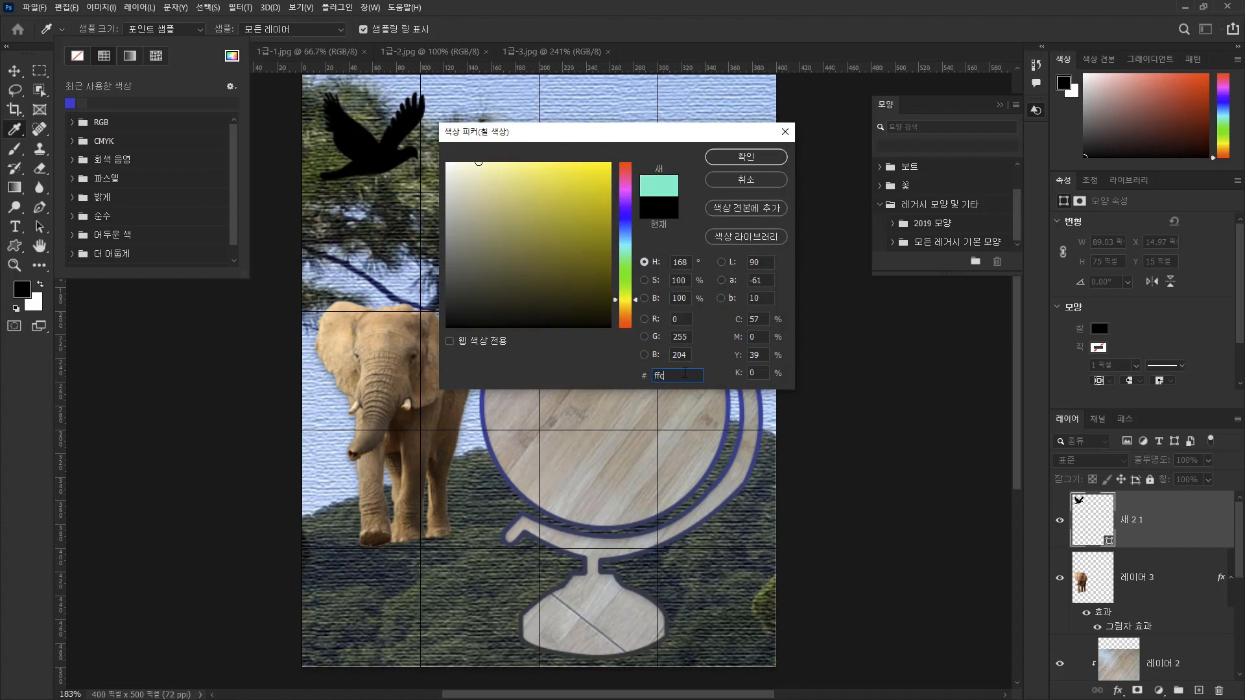
type("c00")
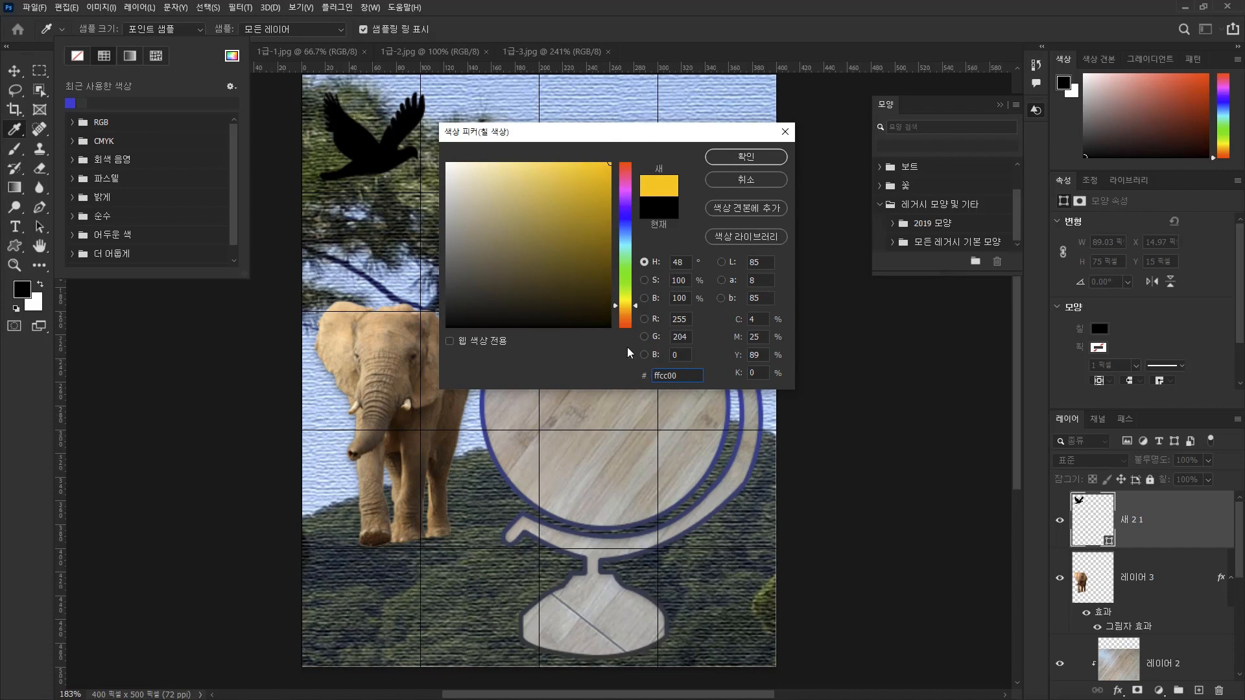
left_click(761, 158)
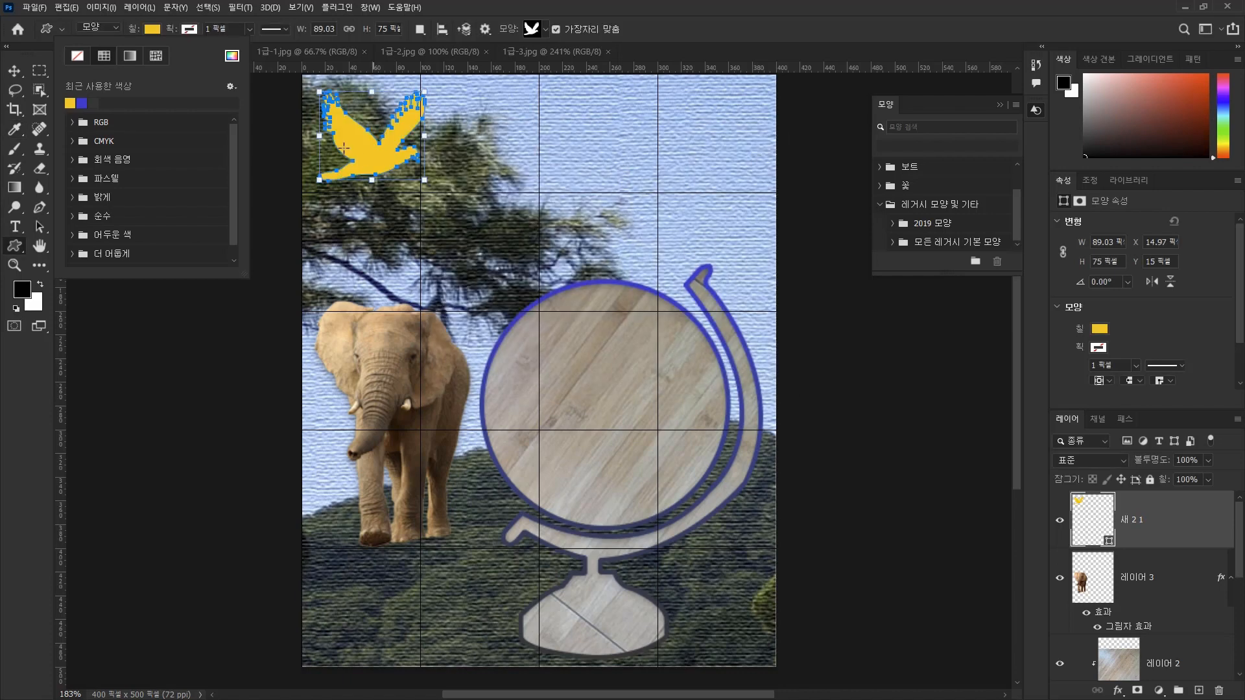
left_click(744, 4)
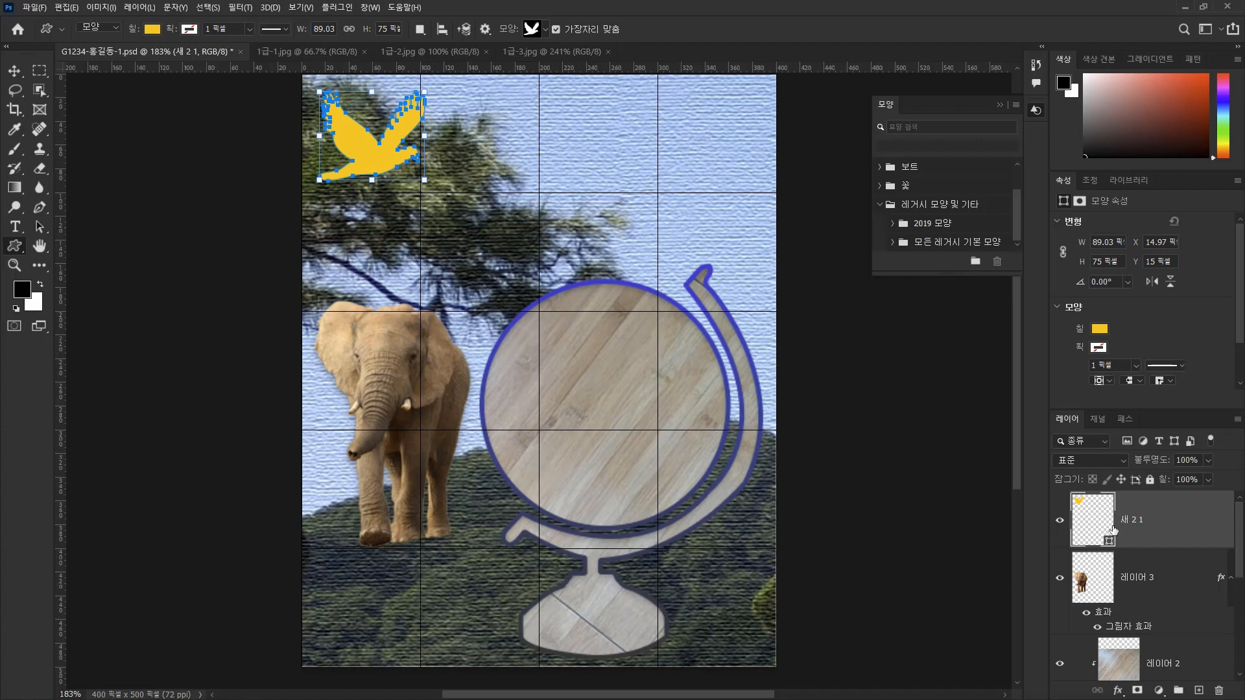
Add an Outer Glow (외부 광선) layer style to the bird layer, keeping 35% opacity and 7 px size.
double_click(1192, 526)
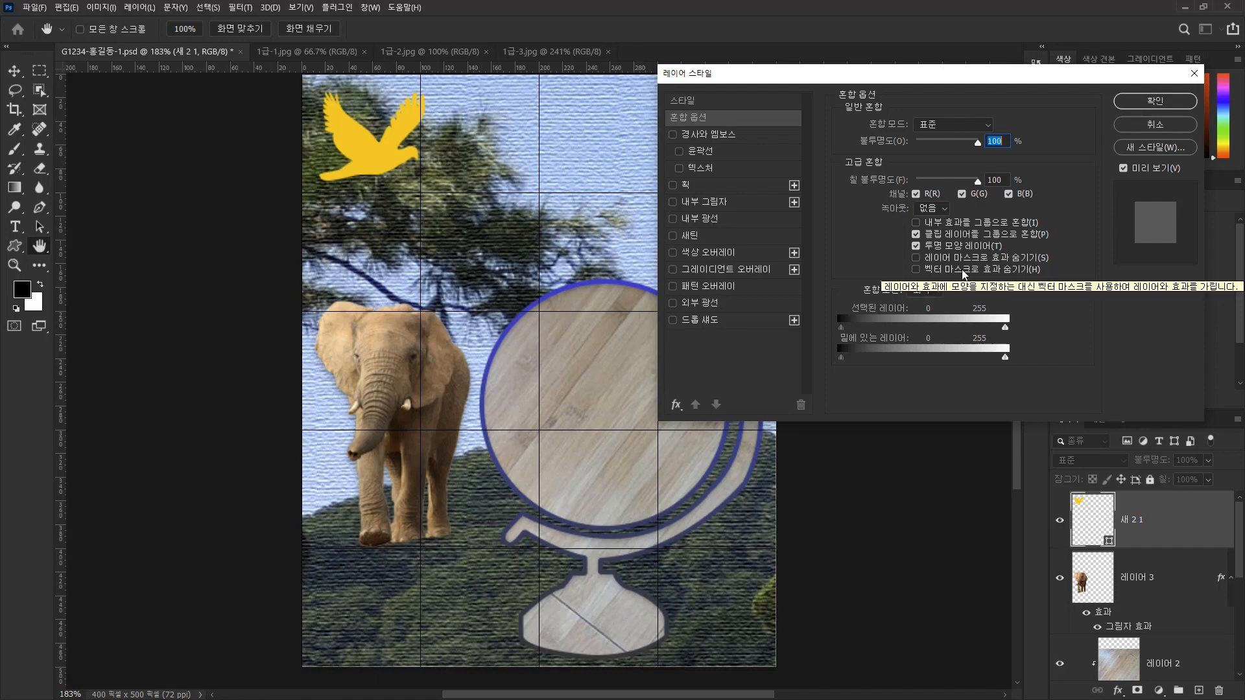
left_click(689, 305)
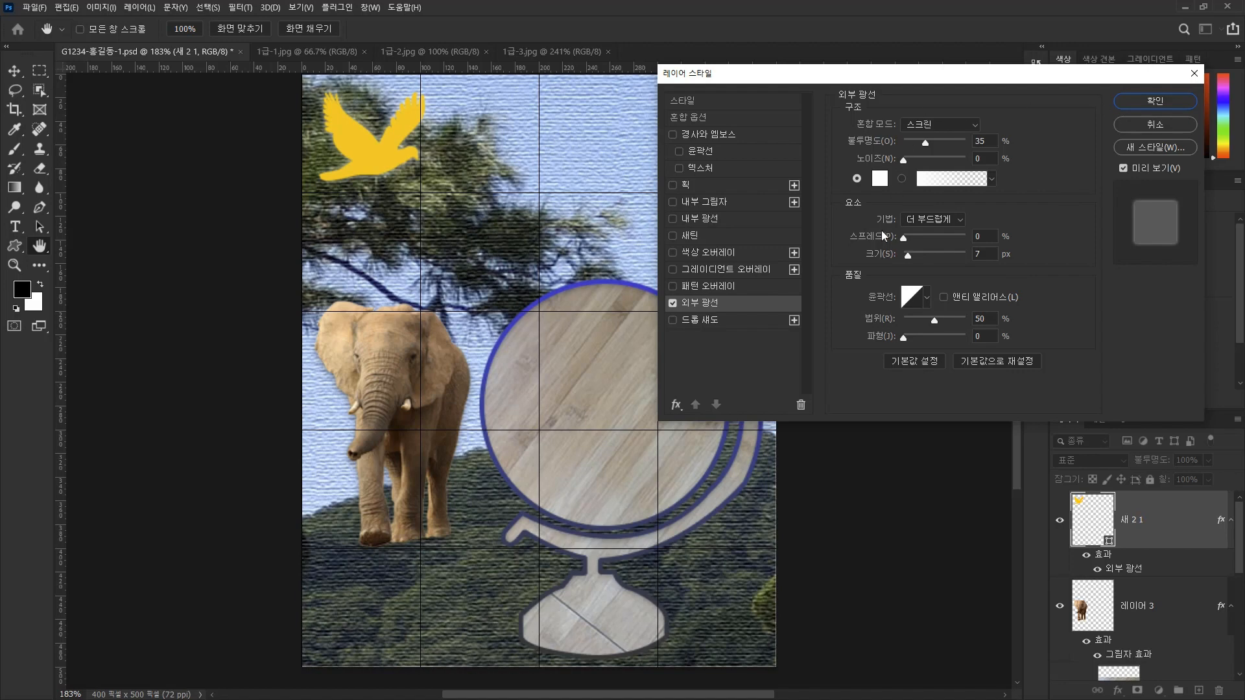
left_click(1155, 101)
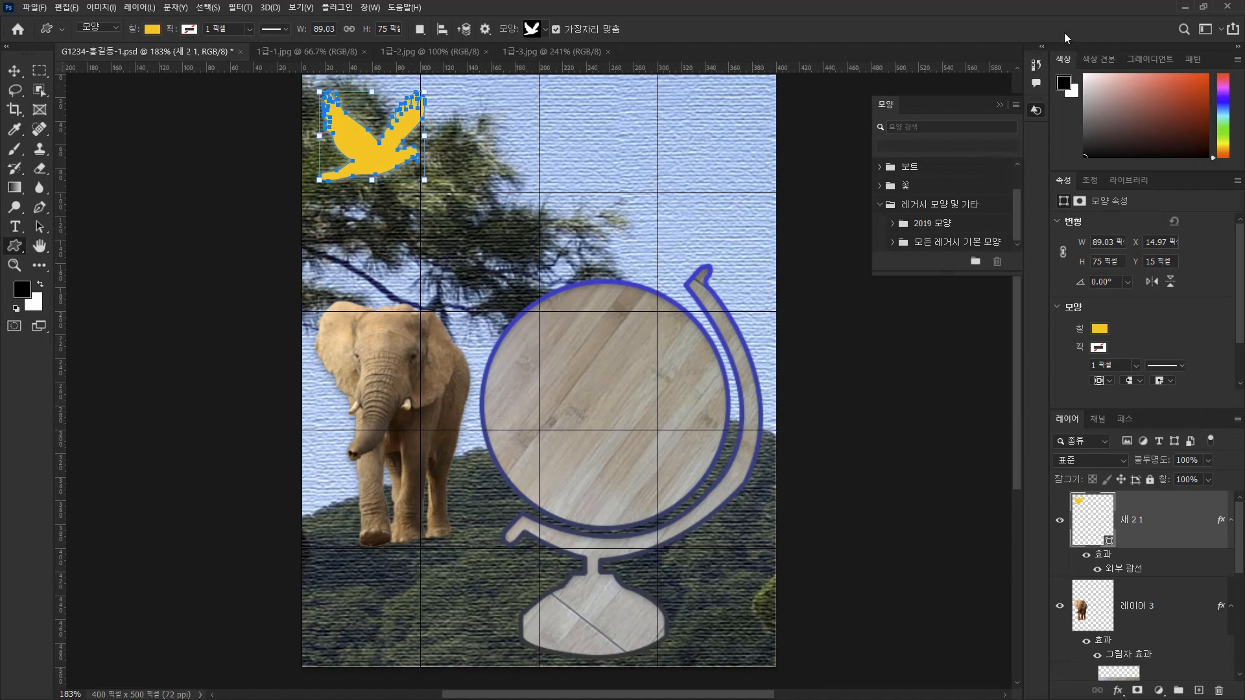
Free-transform the bird to about 95% width and 109% height and nudge its center to X 58.50, Y 58 px.
left_click_drag(426, 138, 419, 137)
key("ctrl+t")
left_click_drag(370, 180, 369, 188)
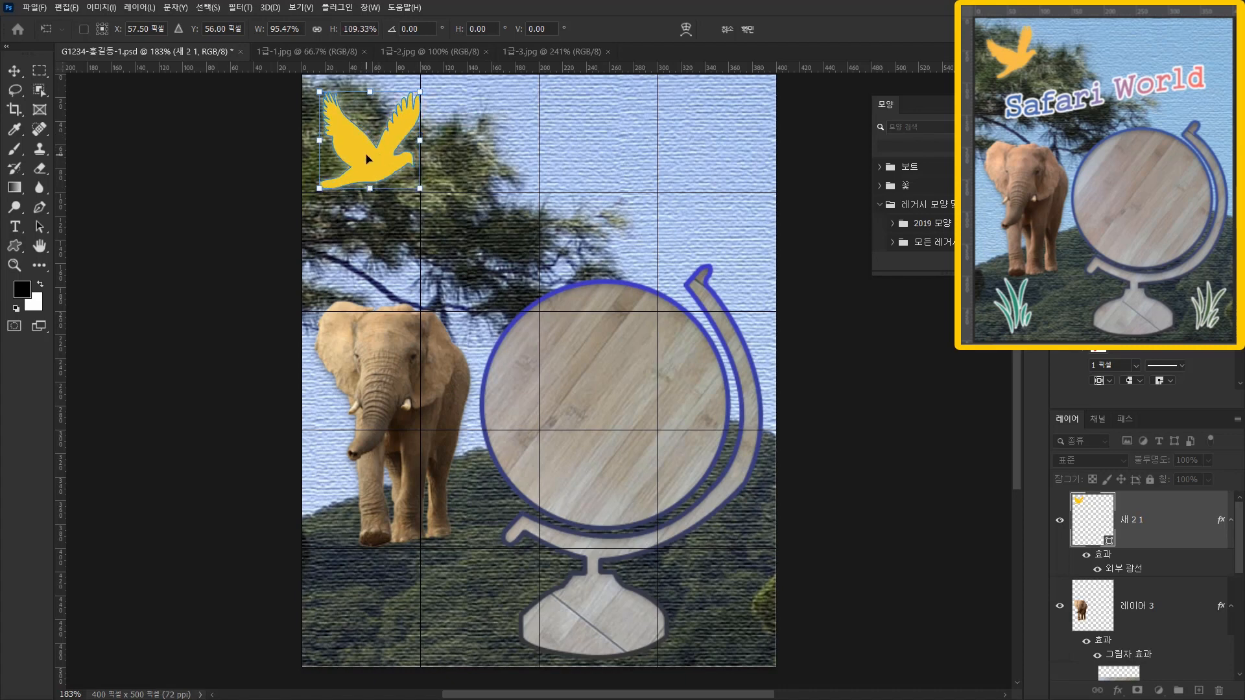
key("Down")
key("Down")
key("Right")
key("Right")
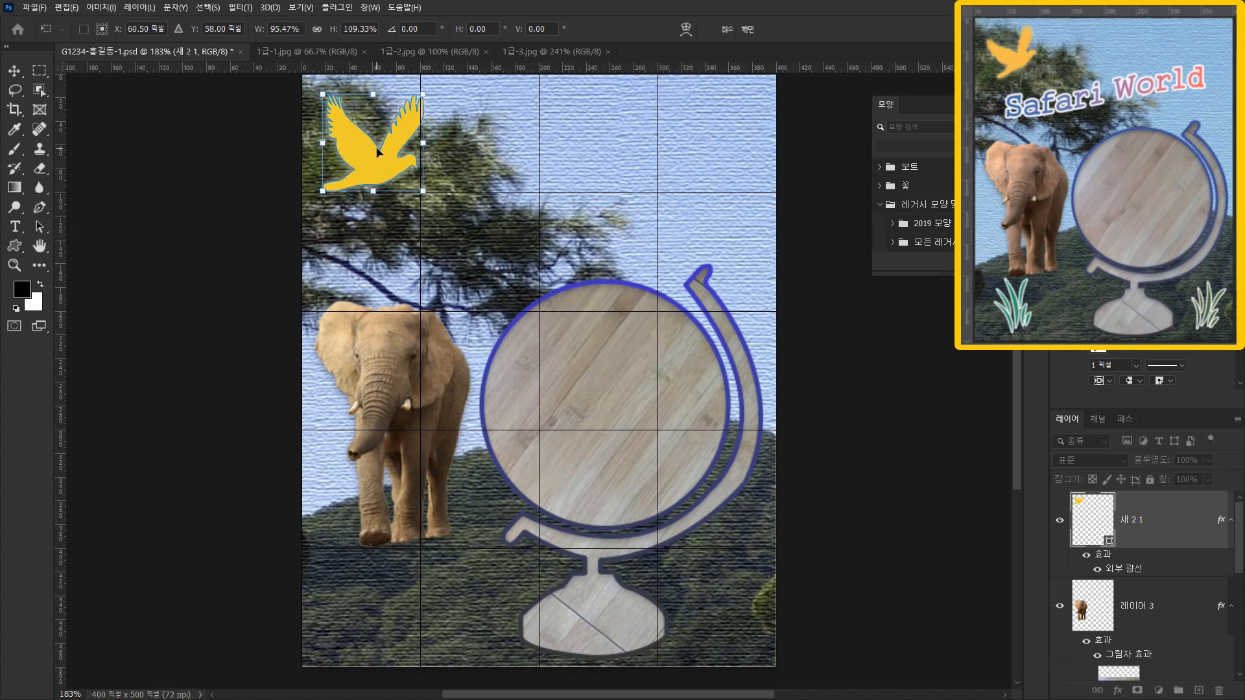
key("Left")
key("Right")
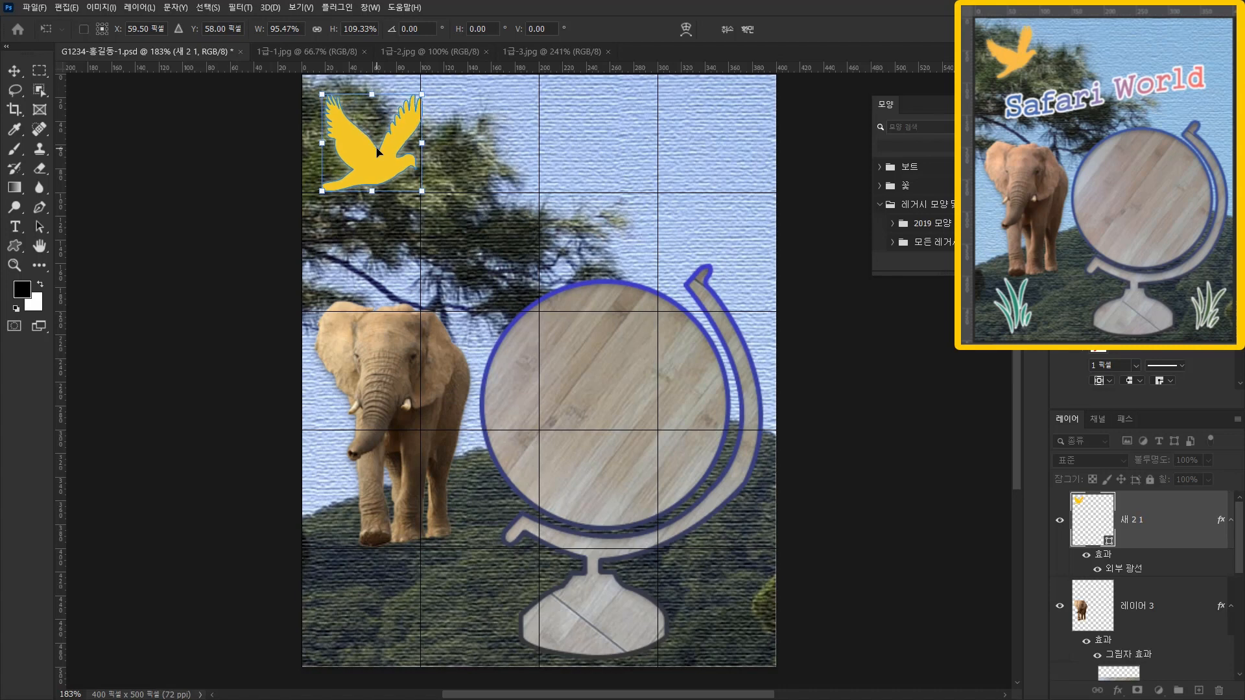
key("Left")
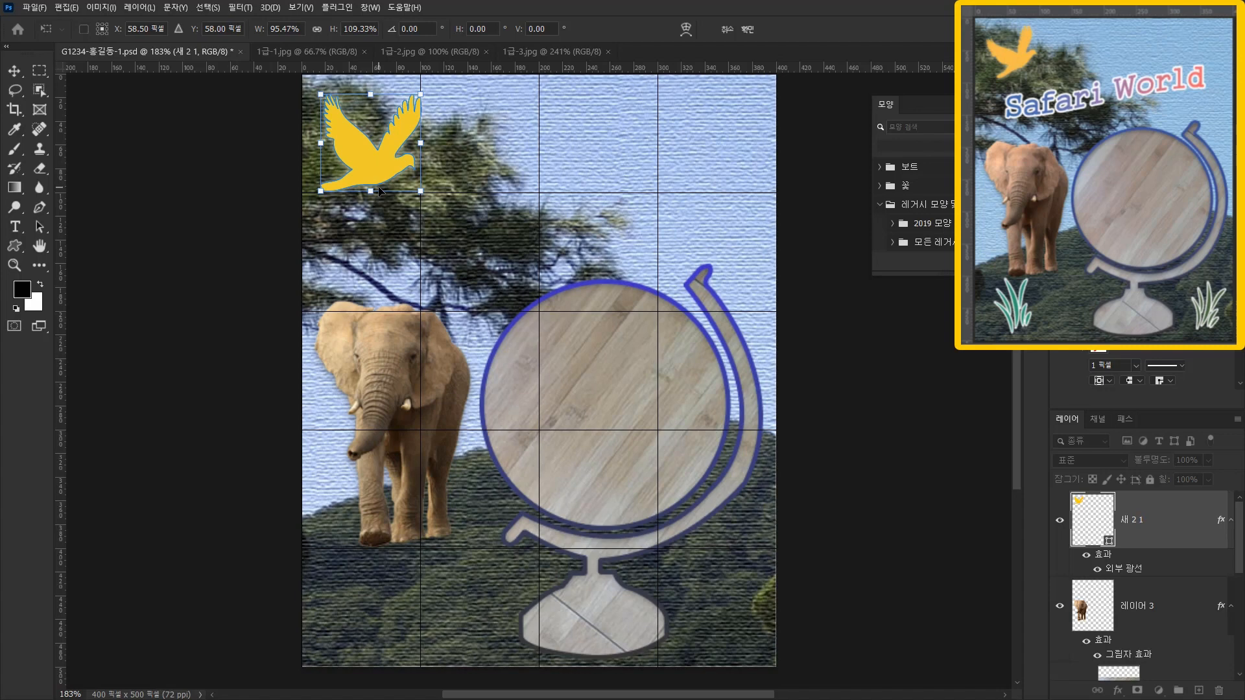
Rotate the bird to about -28° and scale it to about 82.5 × 91.5 px over the tree.
left_click_drag(431, 199, 448, 168)
key("ctrl+z")
left_click_drag(392, 77, 389, 98)
left_click_drag(382, 171, 384, 158)
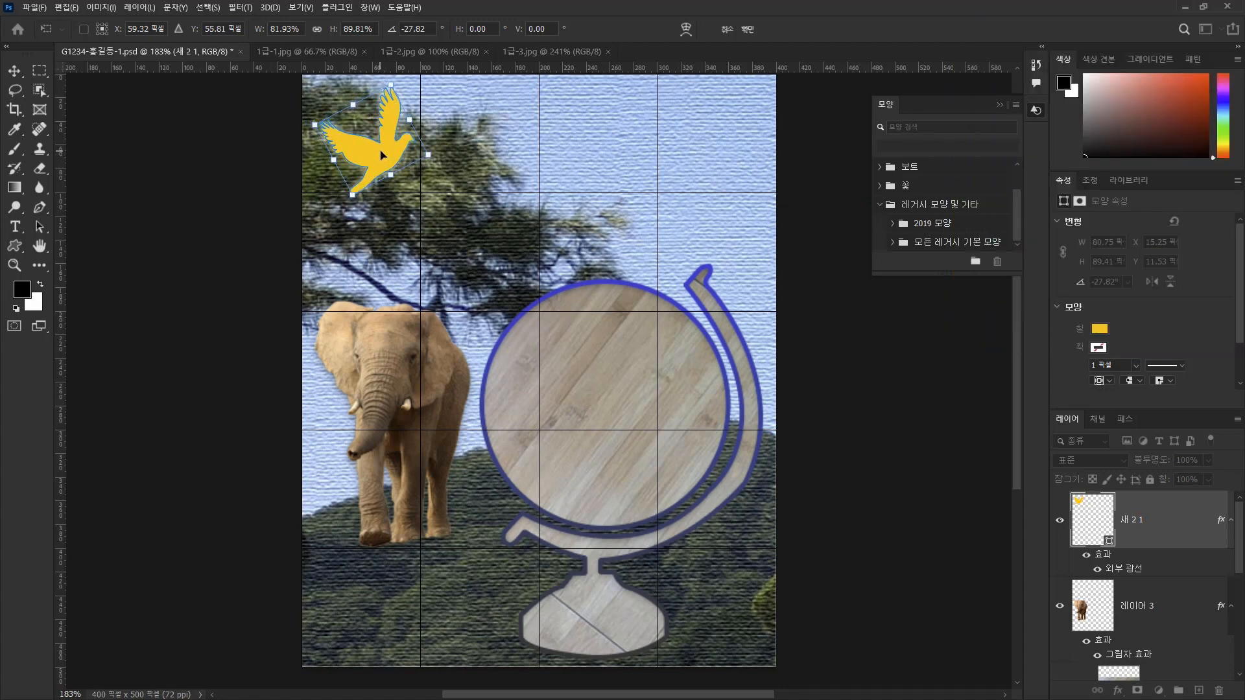
left_click_drag(390, 85, 391, 83)
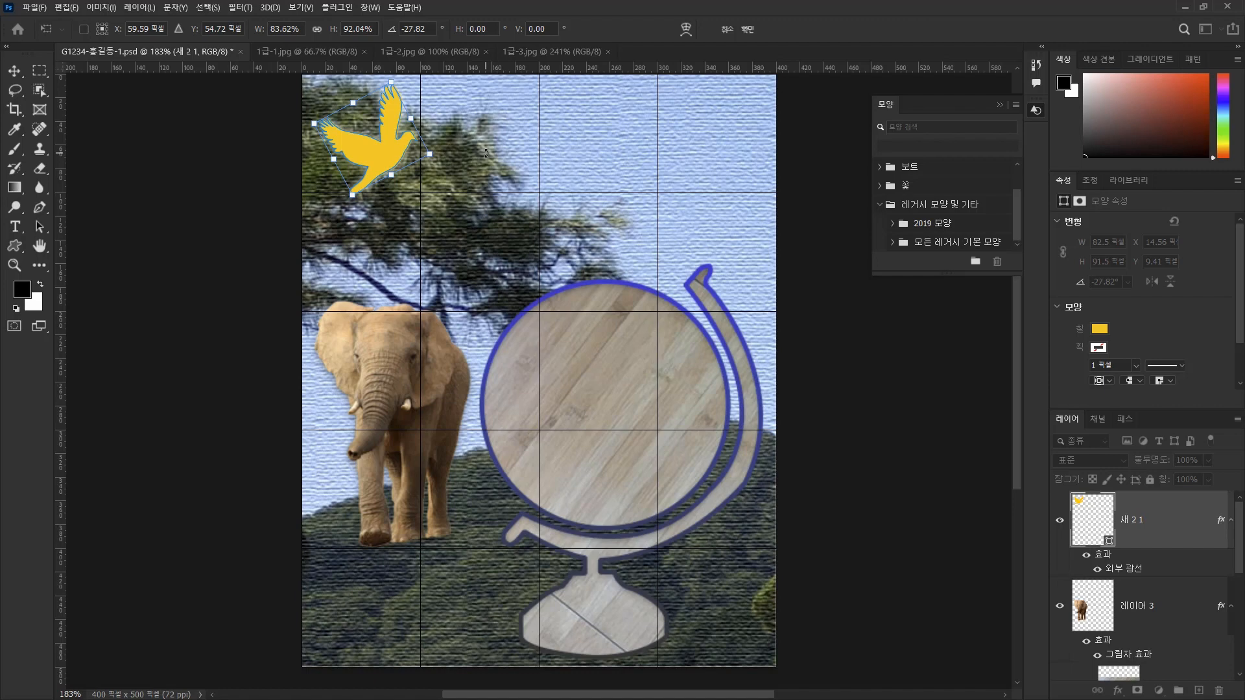
key("Return")
key("Return")
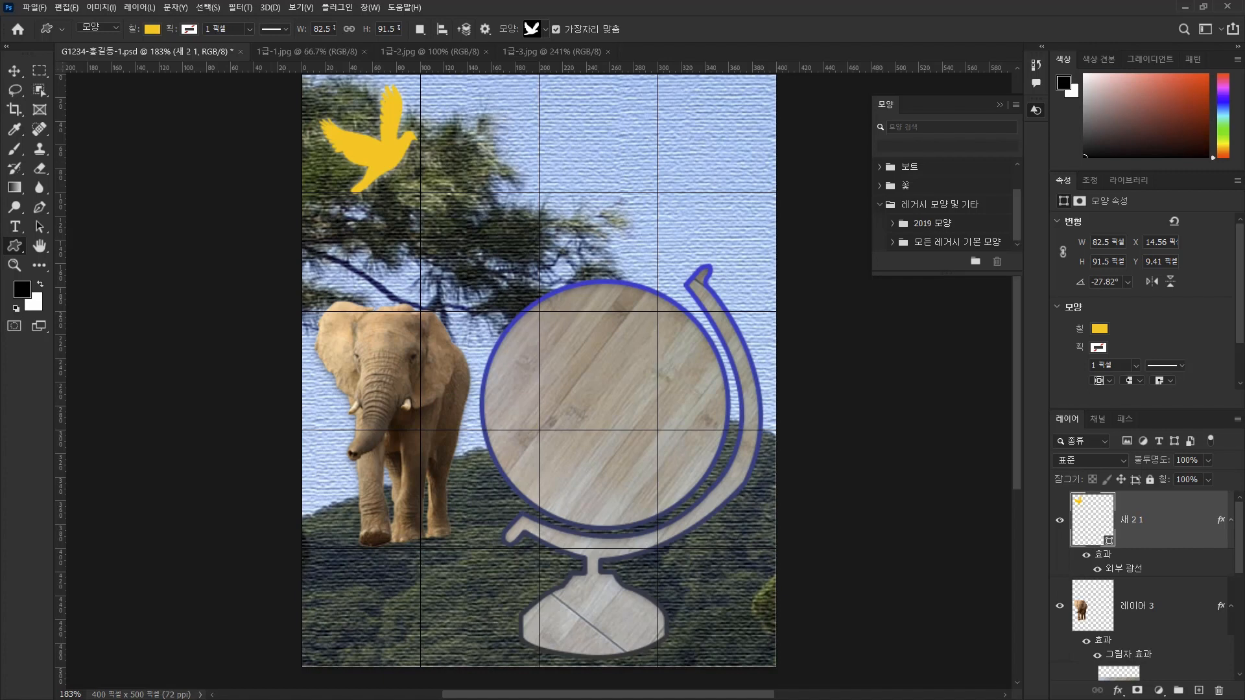
Draw the 풀 2 grass shape from the 자연 group about 63 × 96 px below the elephant in the canvas's lower-left corner.
left_click(546, 30)
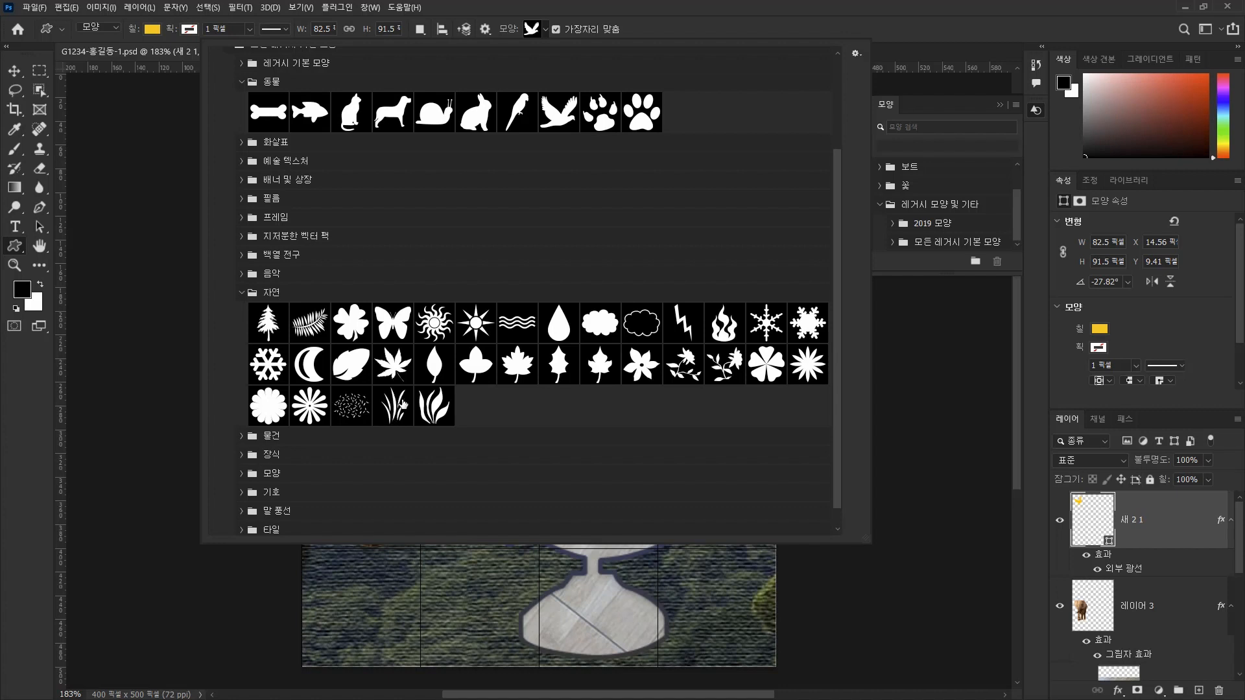
left_click(397, 410)
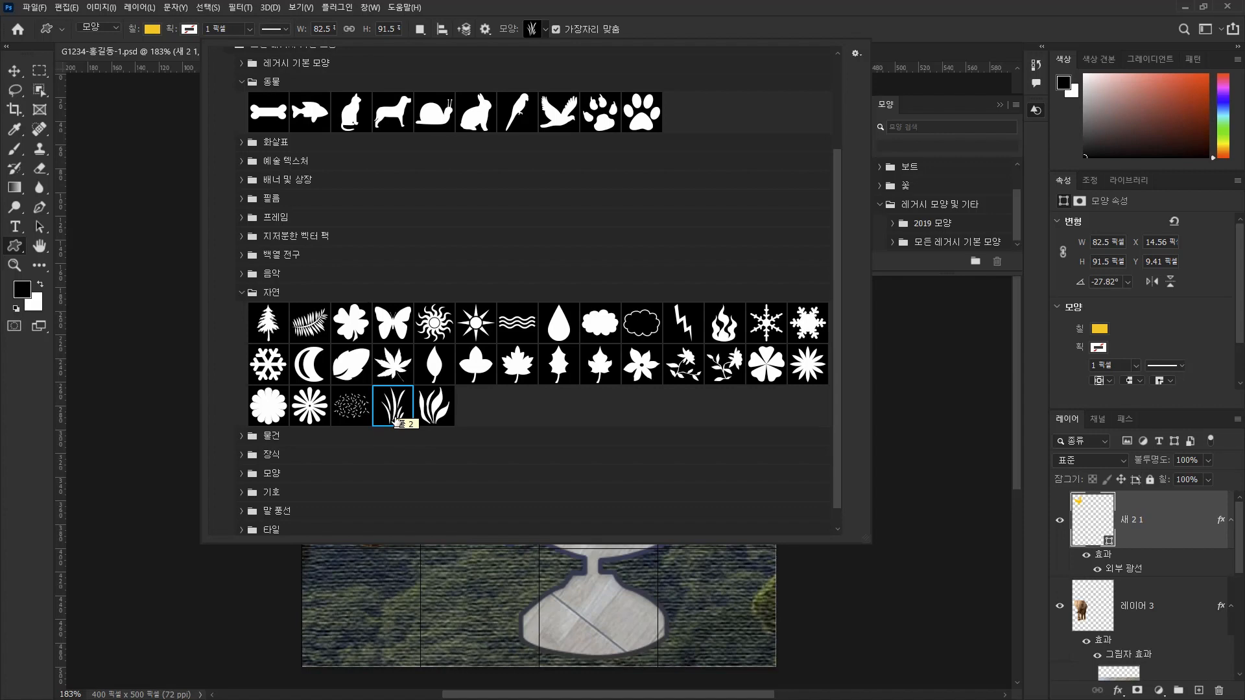
double_click(393, 418)
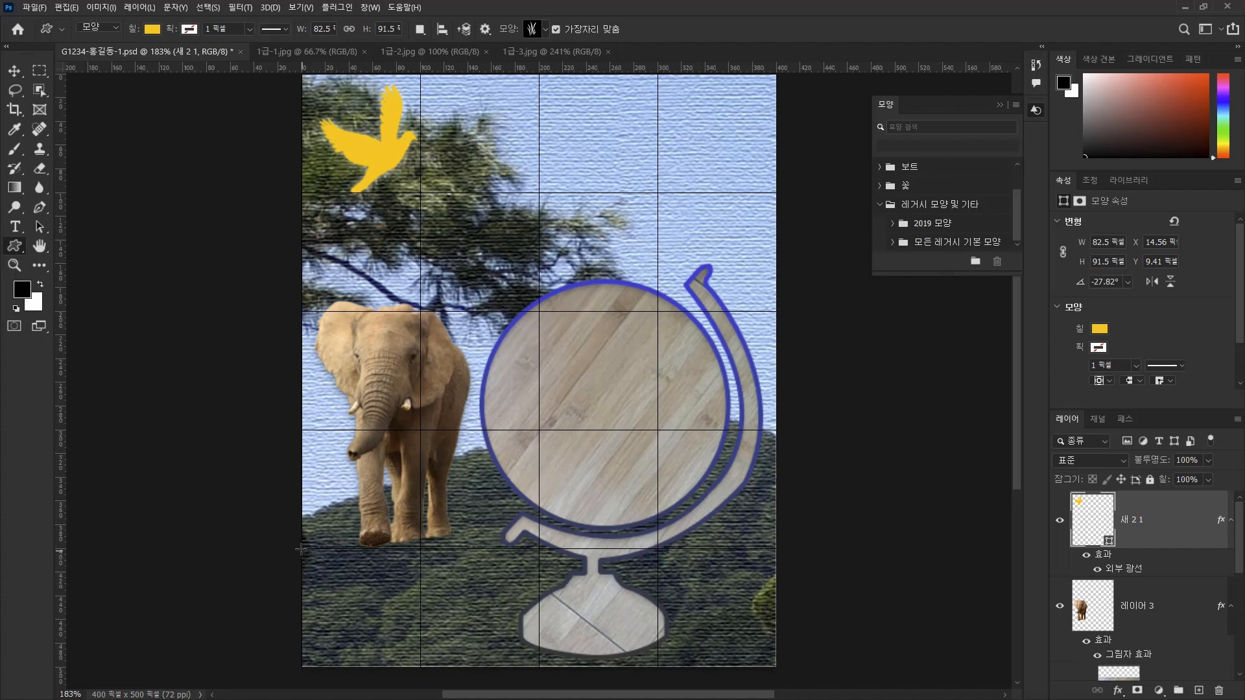
left_click_drag(212, 415, 461, 673)
left_click_drag(520, 592, 563, 496)
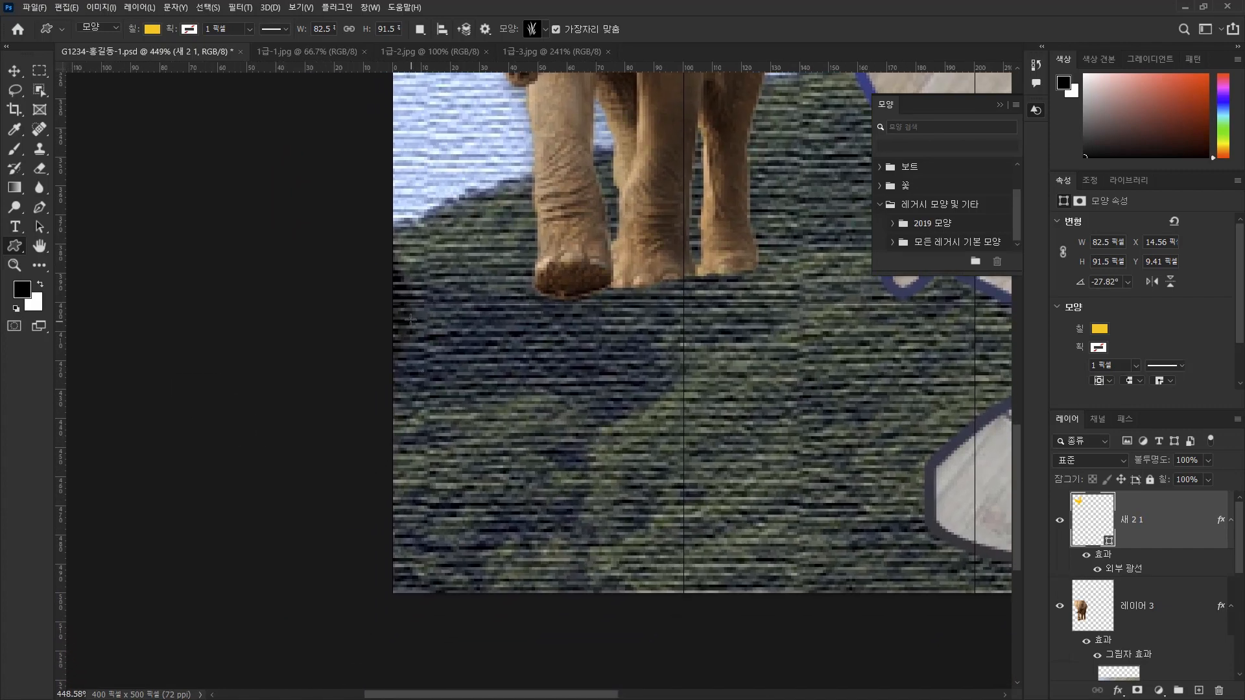
left_click_drag(414, 306, 673, 584)
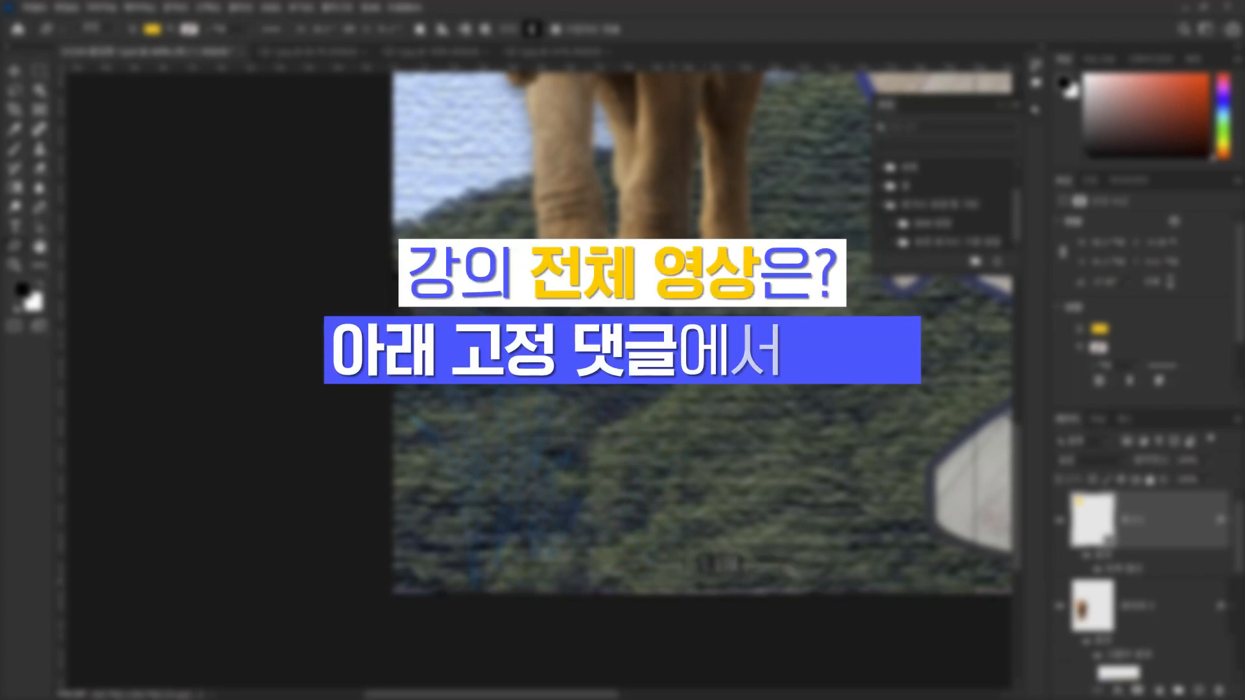
left_click_drag(675, 585, 676, 585)
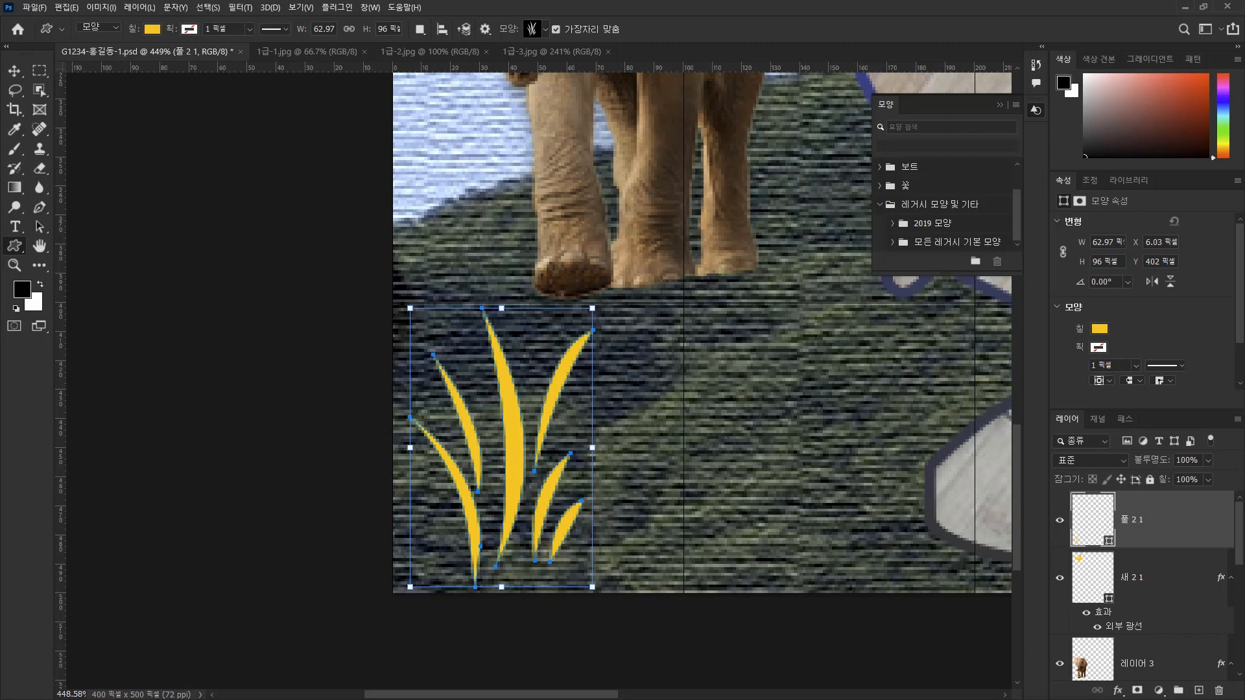
Set the grass shape's fill color to #009966.
left_click(151, 28)
left_click(232, 57)
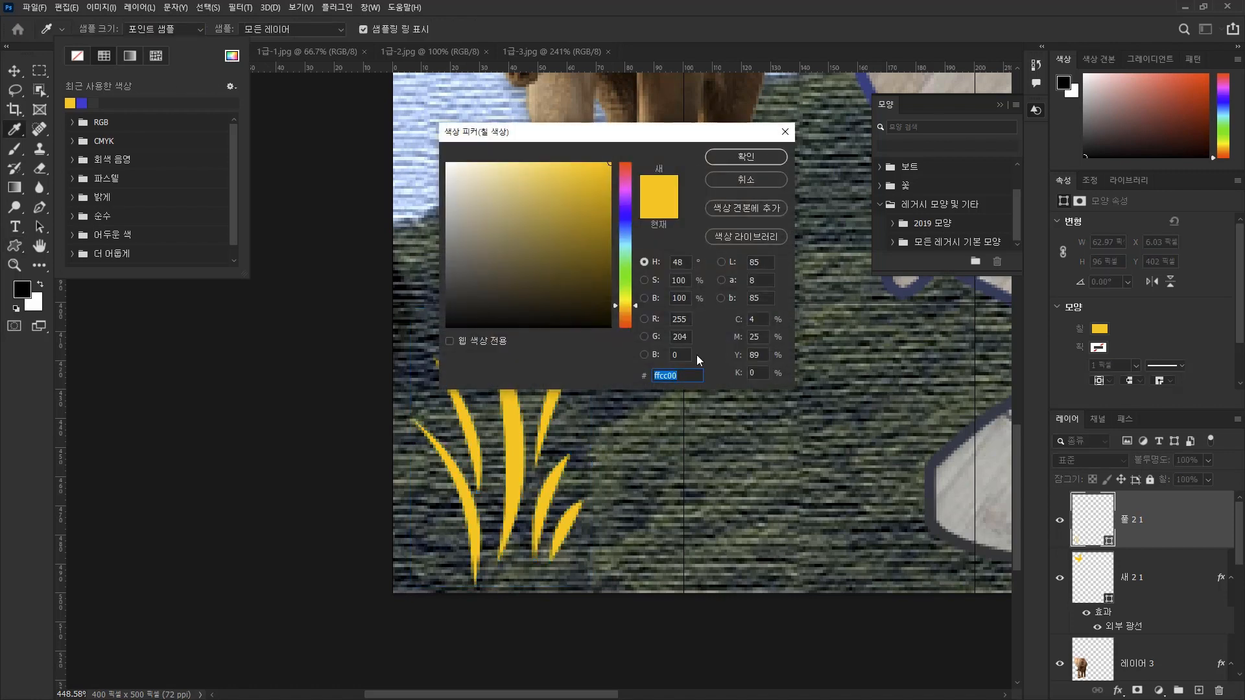
type("009966")
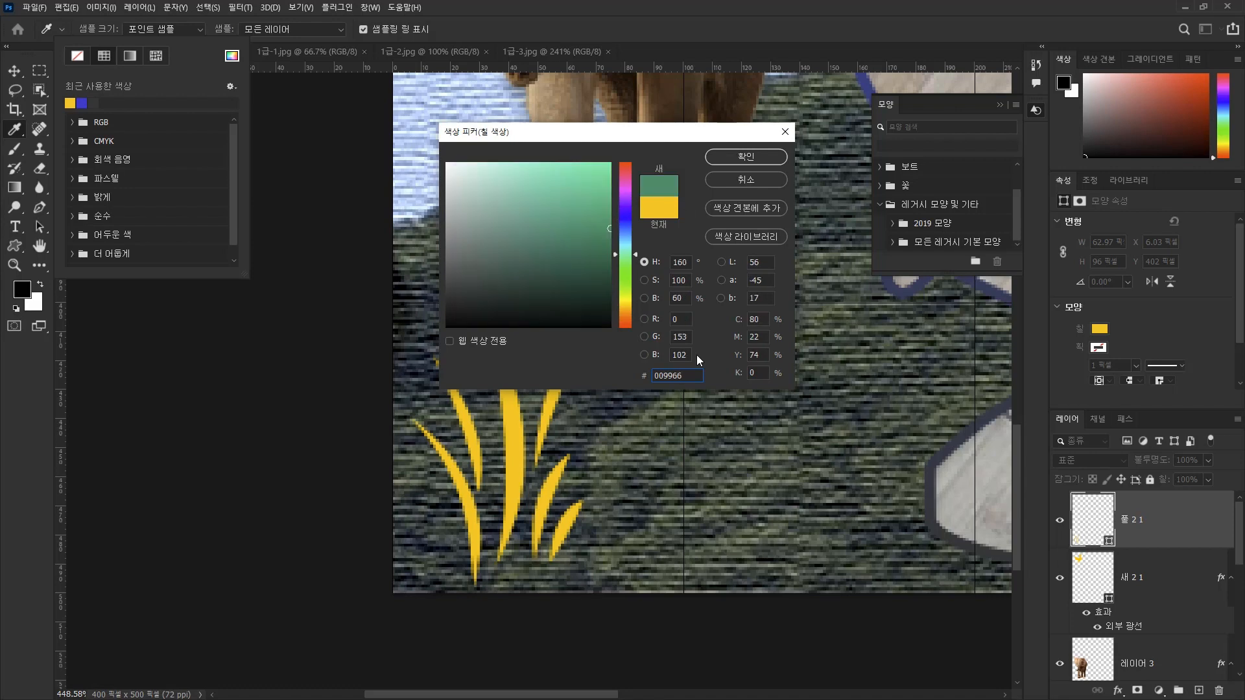
left_click(765, 157)
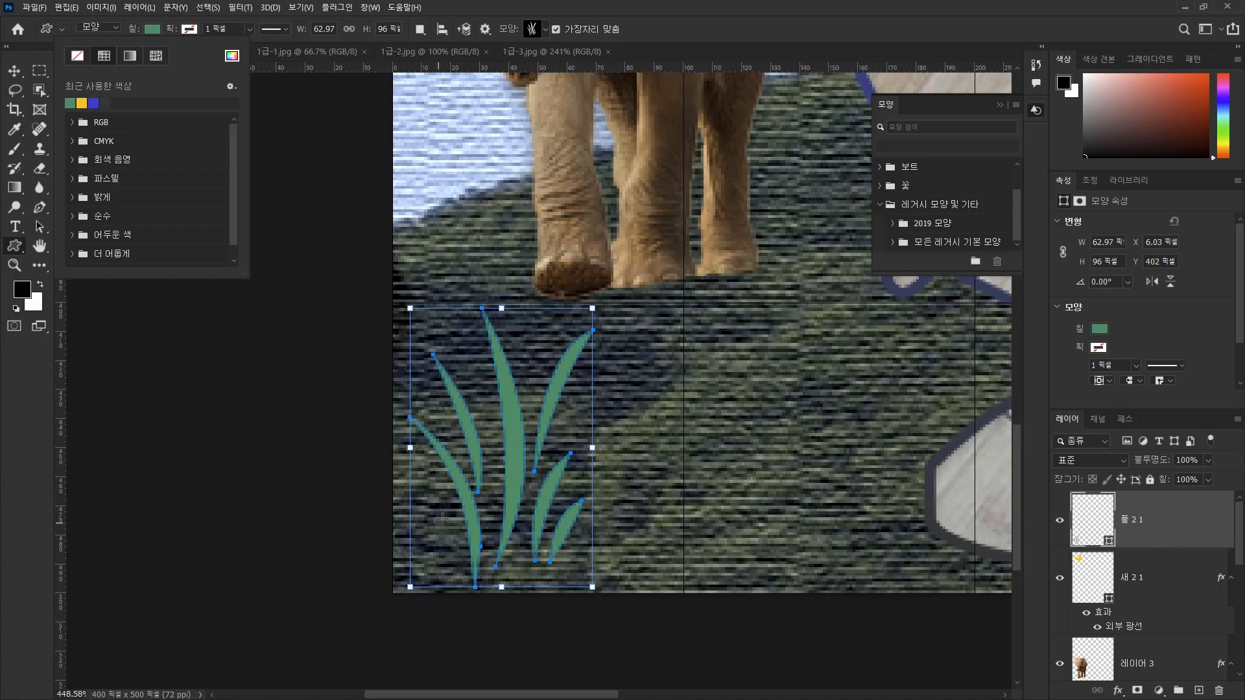
Add a Stroke layer style to the grass shape with size 2 px and outside (바깥쪽) position.
key("h")
double_click(1172, 528)
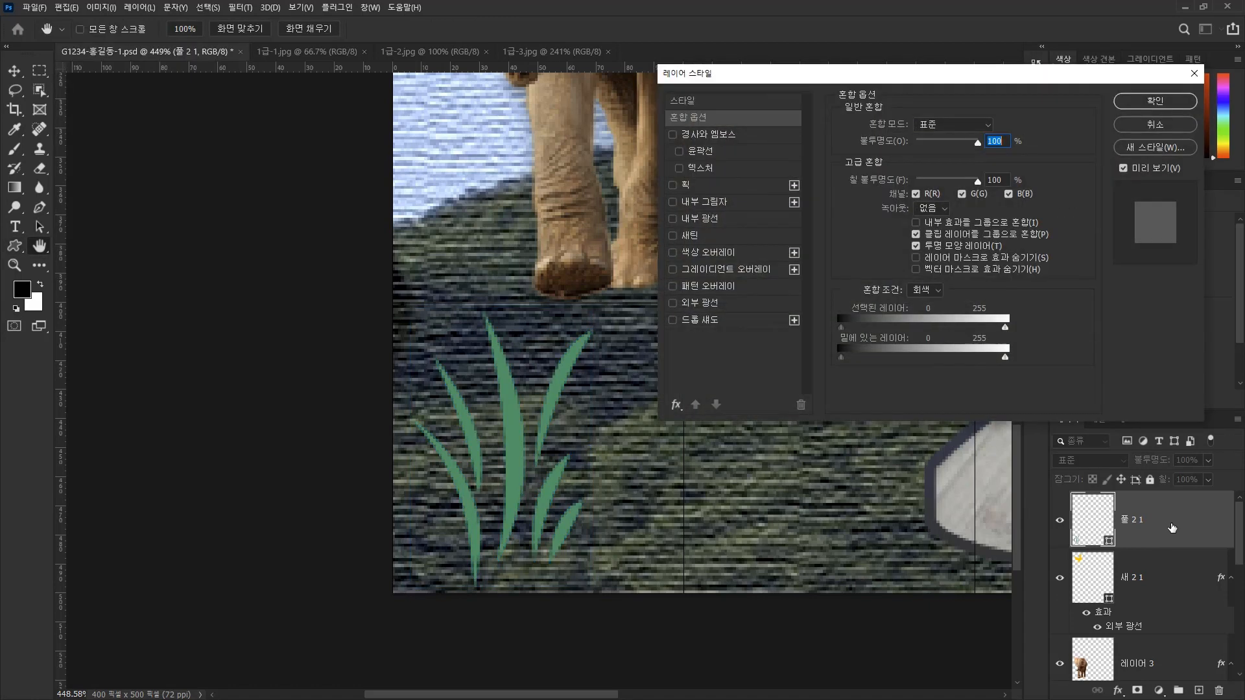
left_click(686, 186)
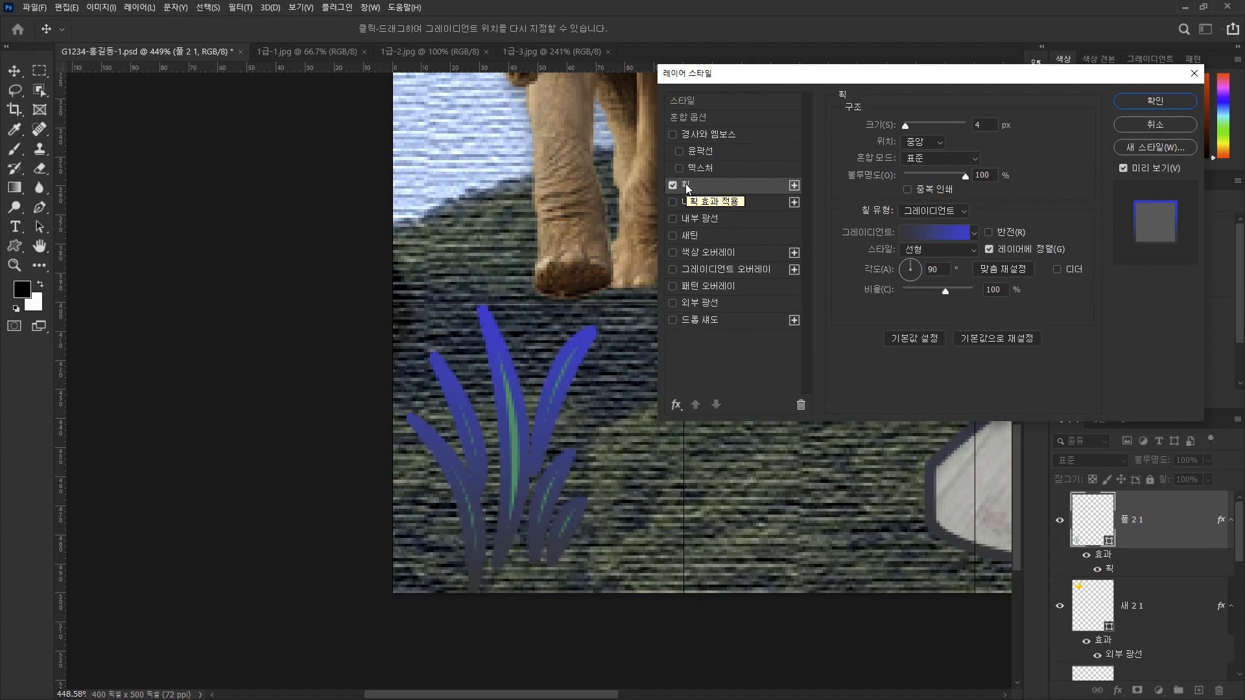
left_click(990, 124)
type("2")
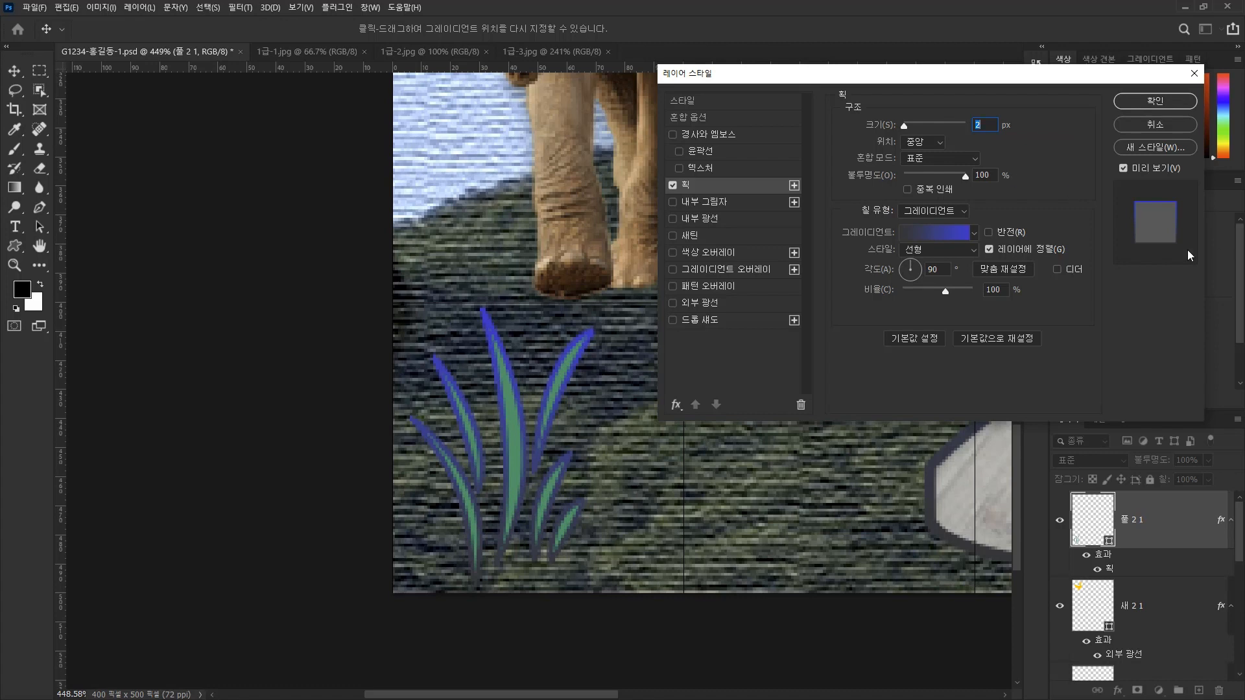
left_click(923, 142)
left_click(923, 158)
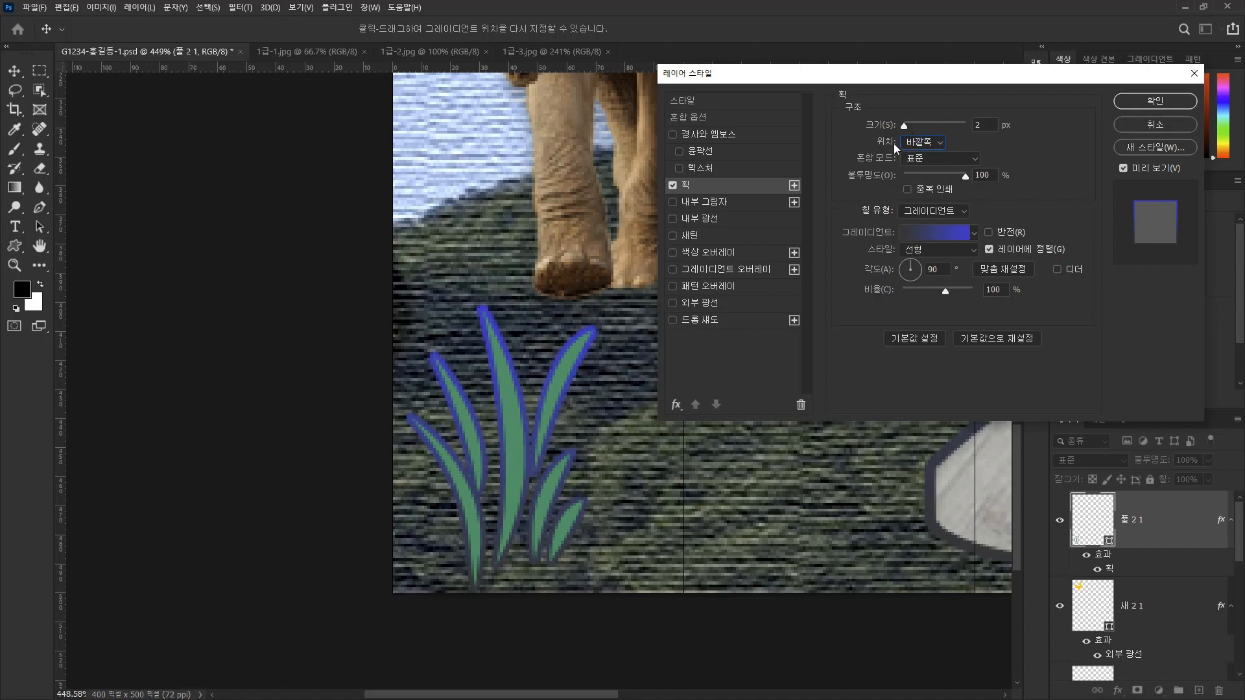
Change the grass stroke's fill type to solid color (색상) and apply white #ffffff.
left_click(924, 212)
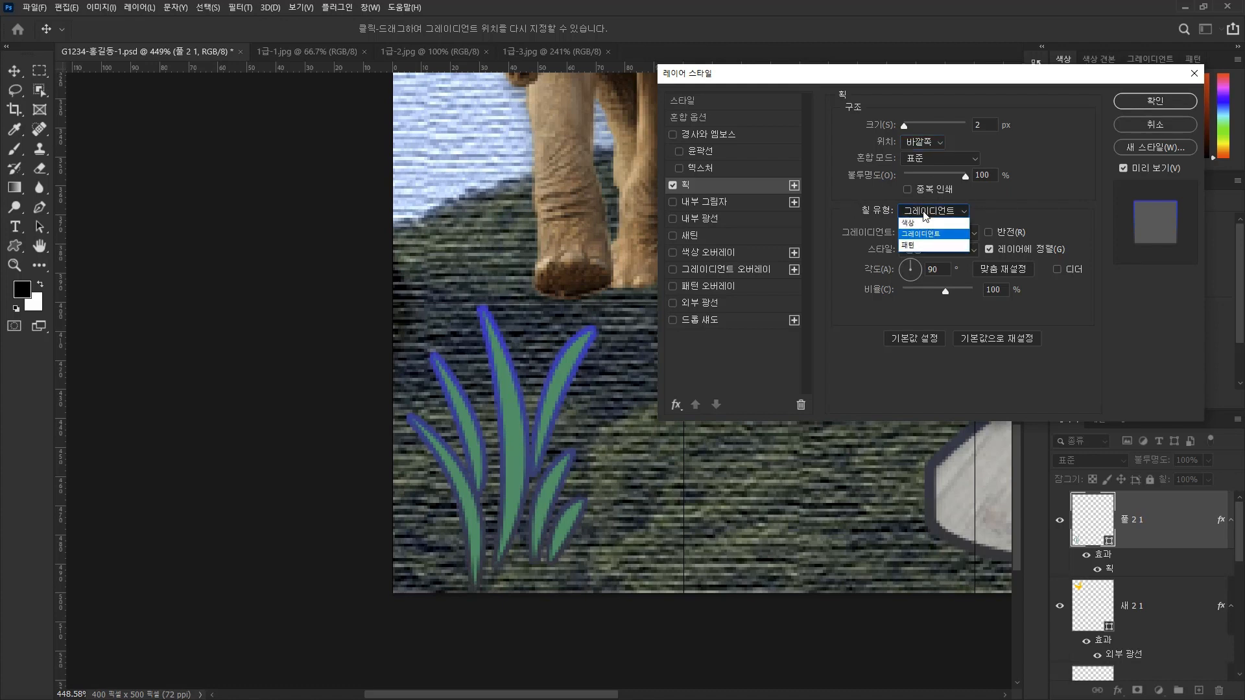
left_click(919, 224)
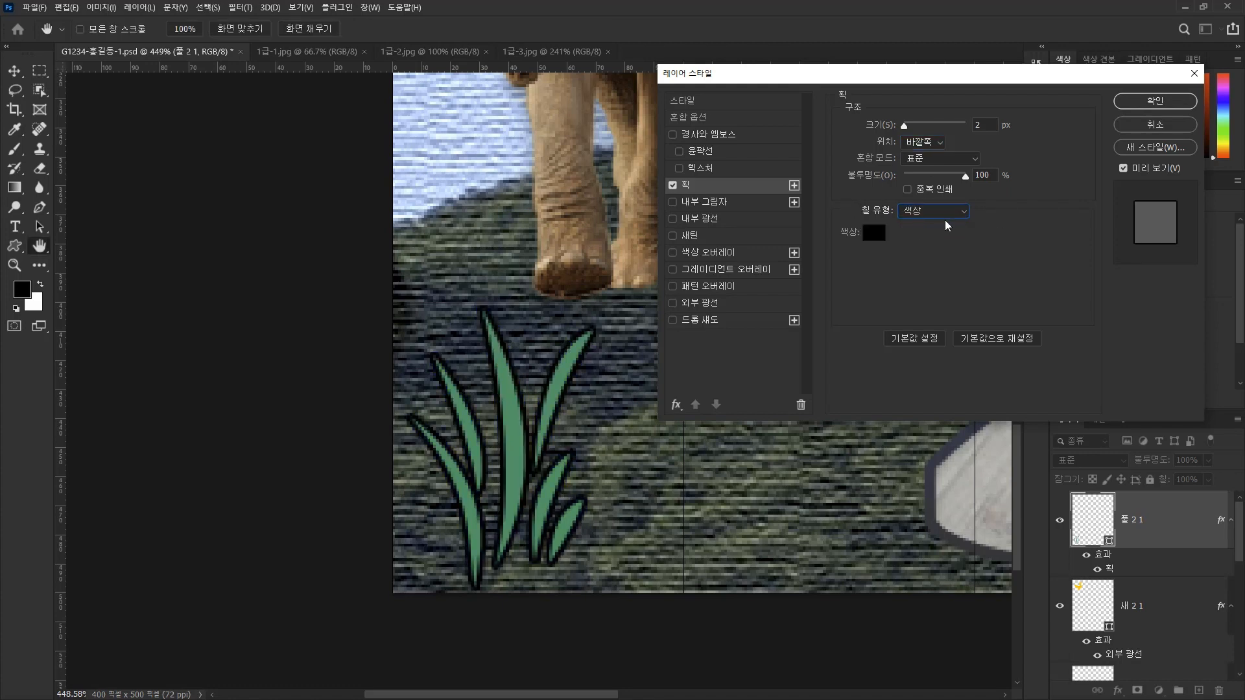
left_click(874, 235)
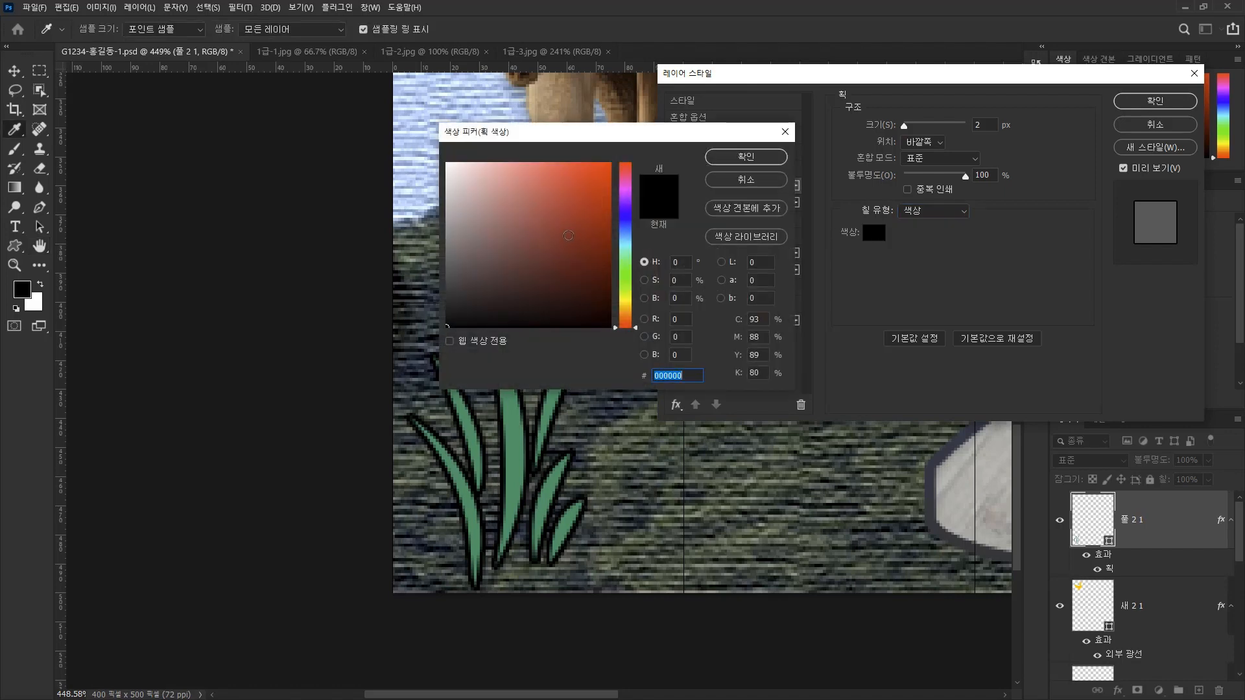
left_click(447, 163)
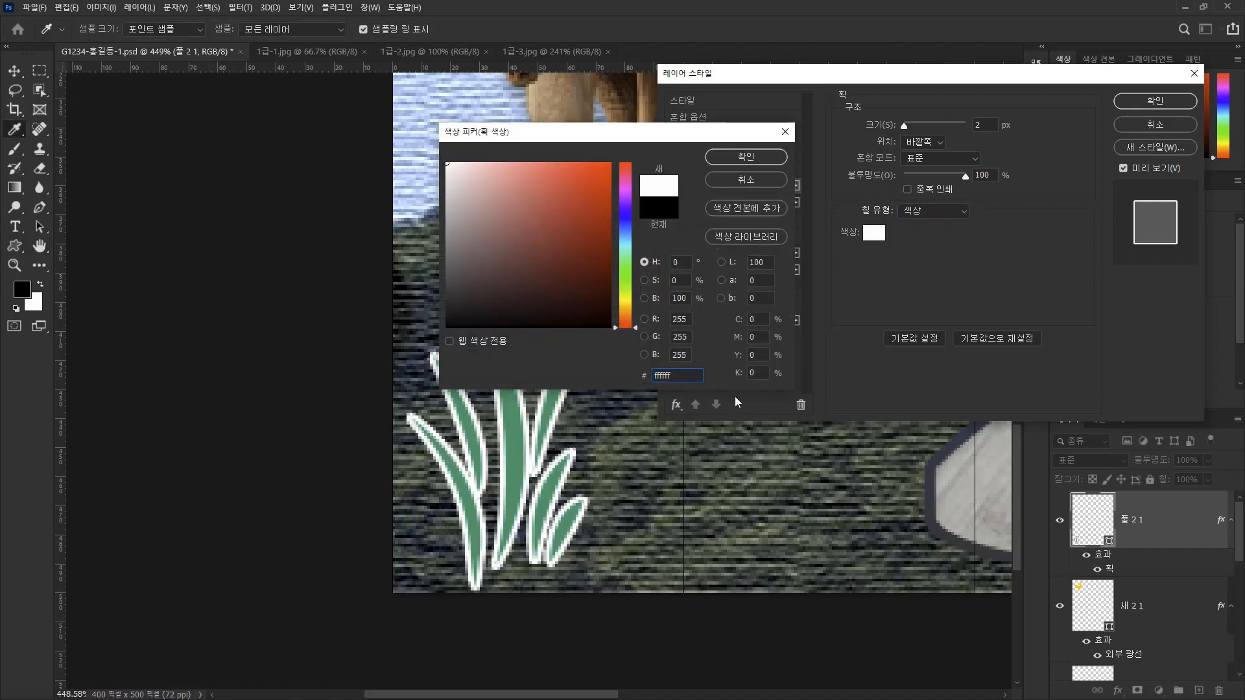
double_click(677, 376)
left_click(747, 157)
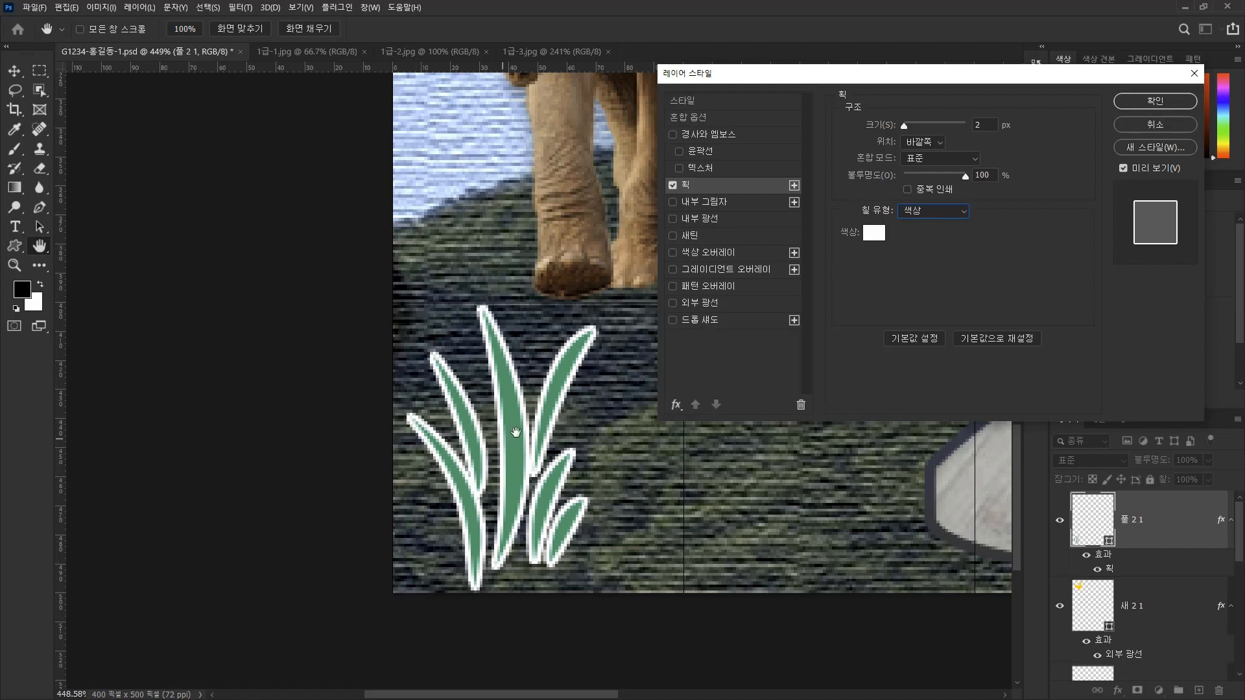
left_click(1154, 102)
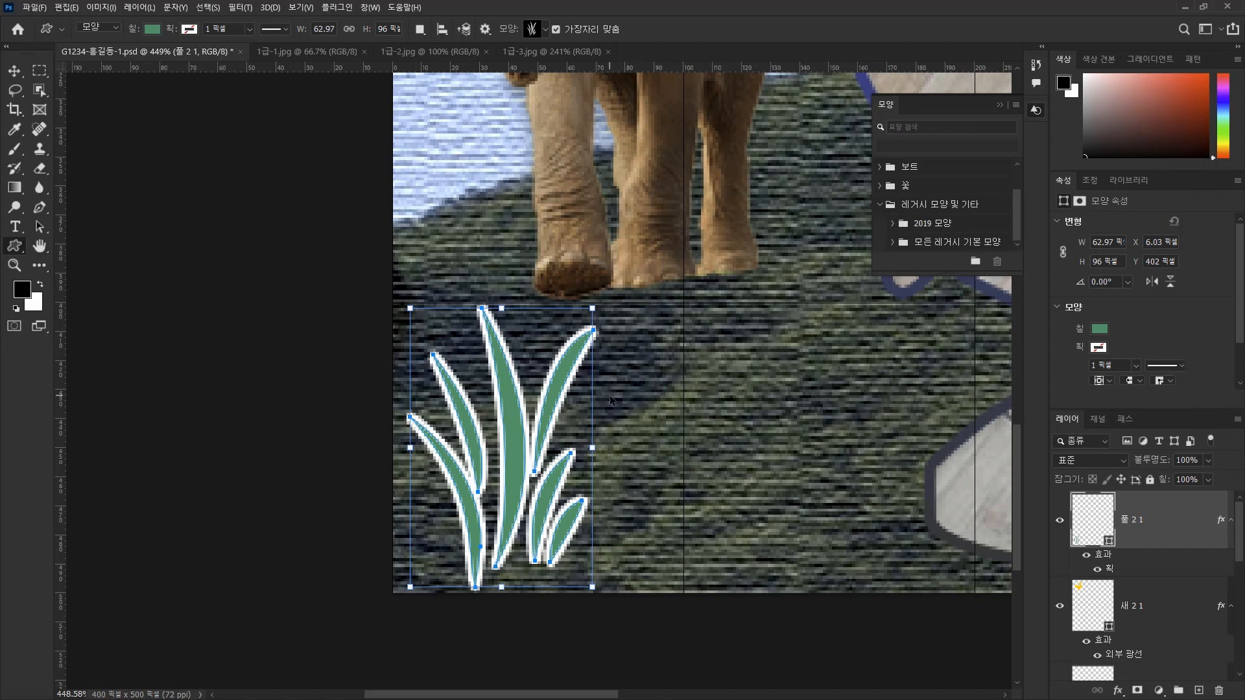
Free-transform the grass to about 59 × 88 px and move it right, centered near X 63.50, Y 444 px.
key("ctrl+t")
left_click_drag(516, 428, 548, 429)
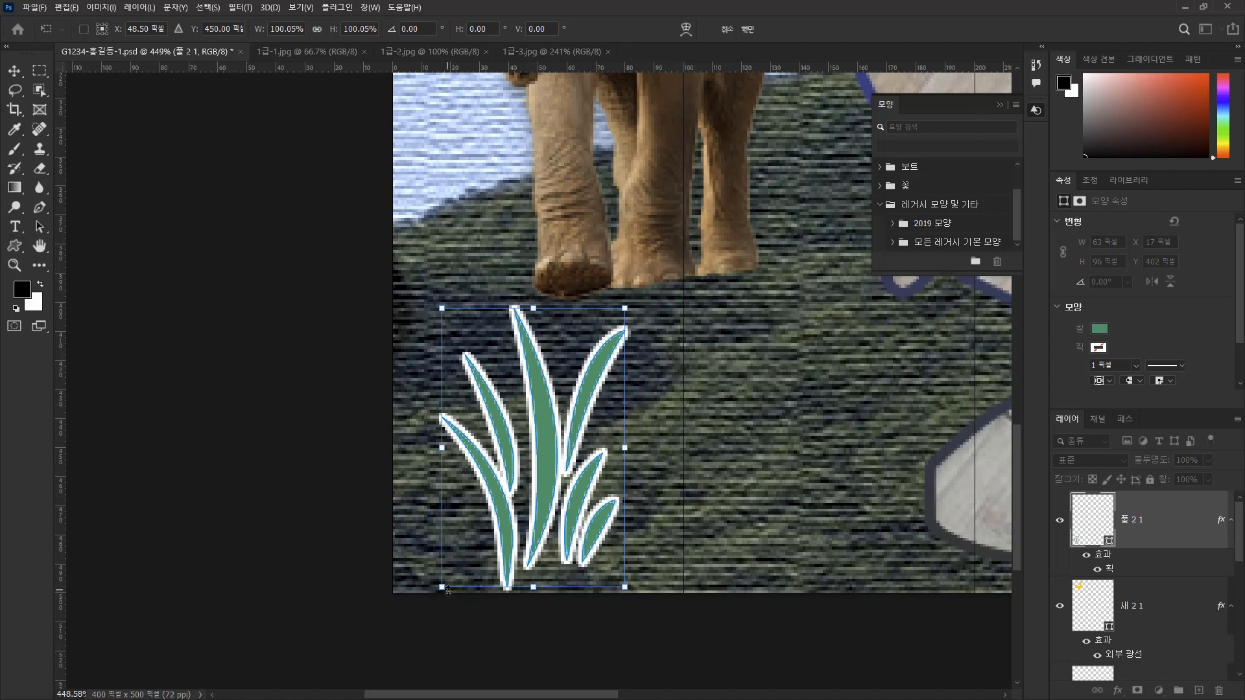
left_click_drag(441, 587, 459, 560)
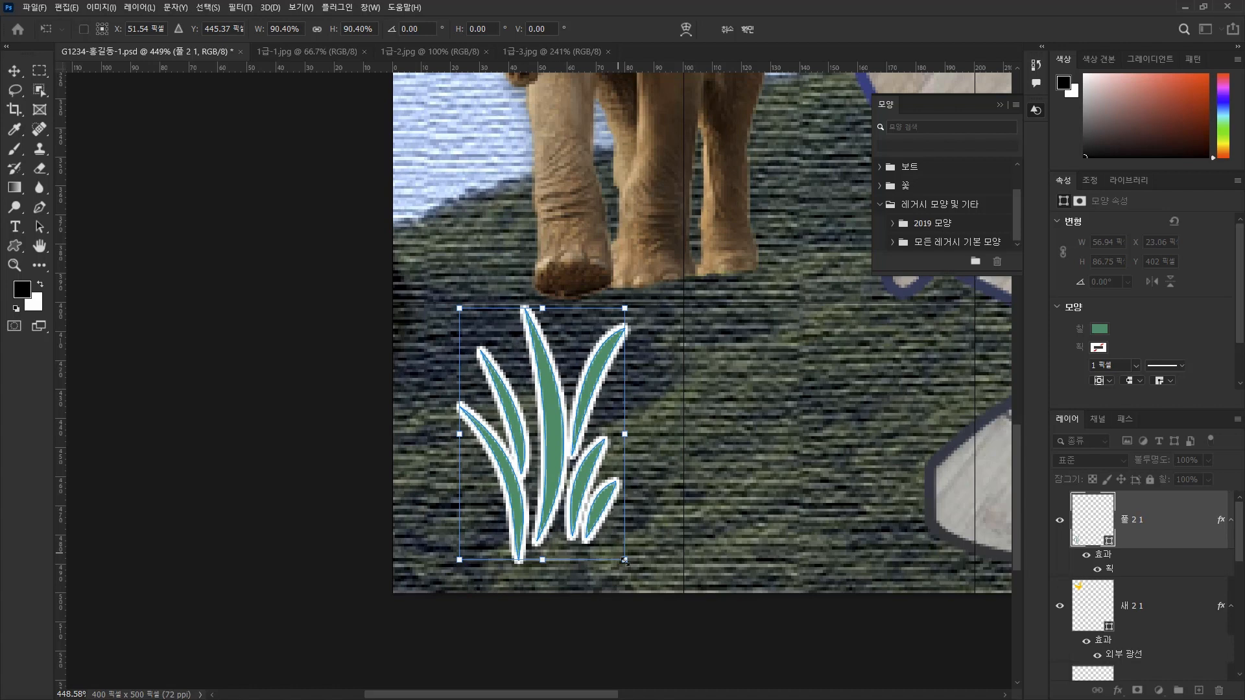
left_click_drag(625, 559, 626, 562)
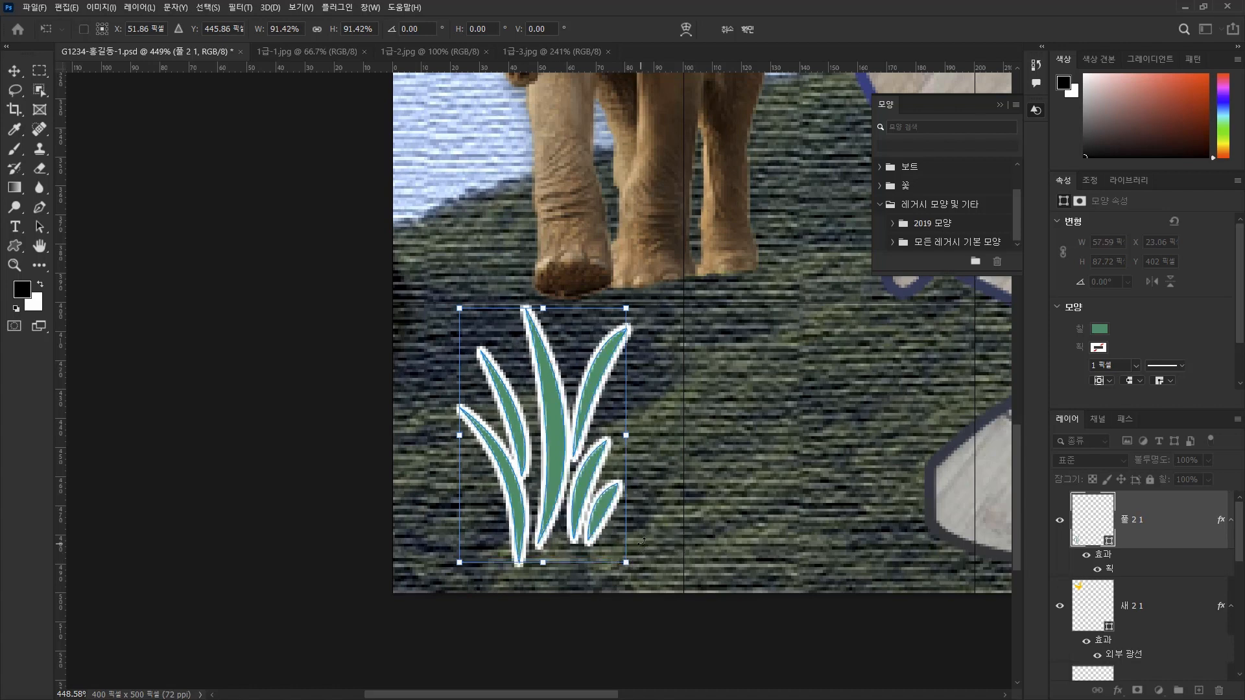
left_click_drag(575, 473, 612, 467)
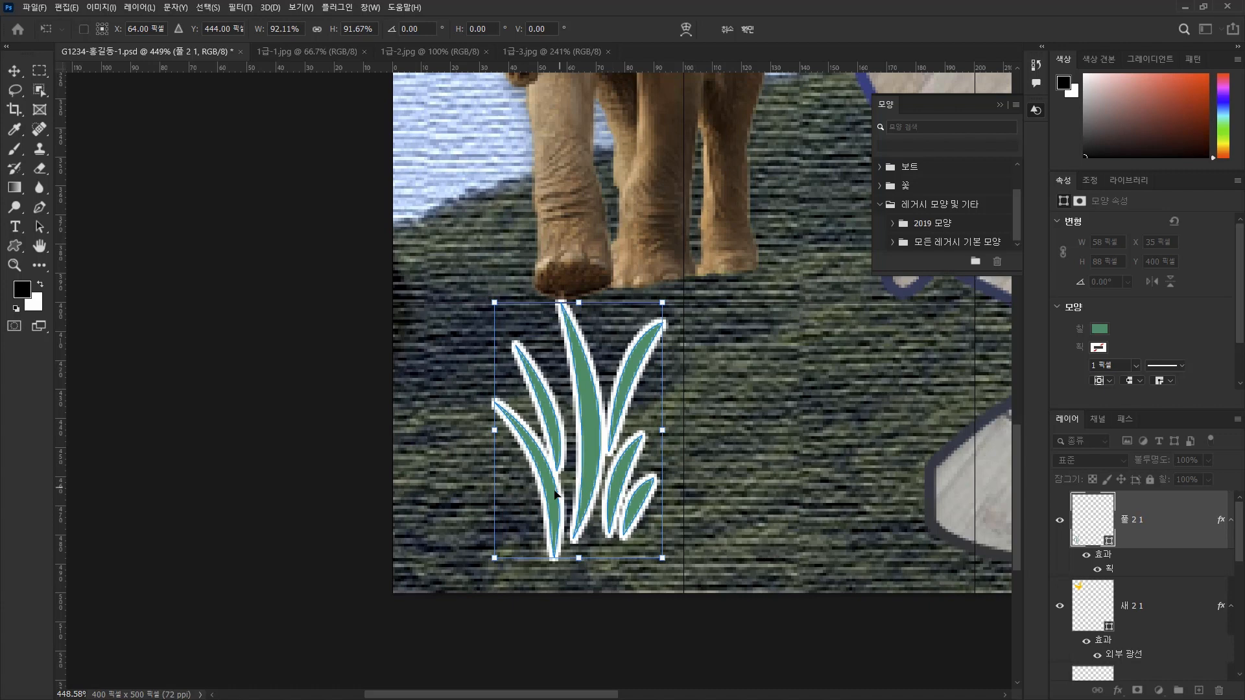
left_click_drag(495, 558, 491, 556)
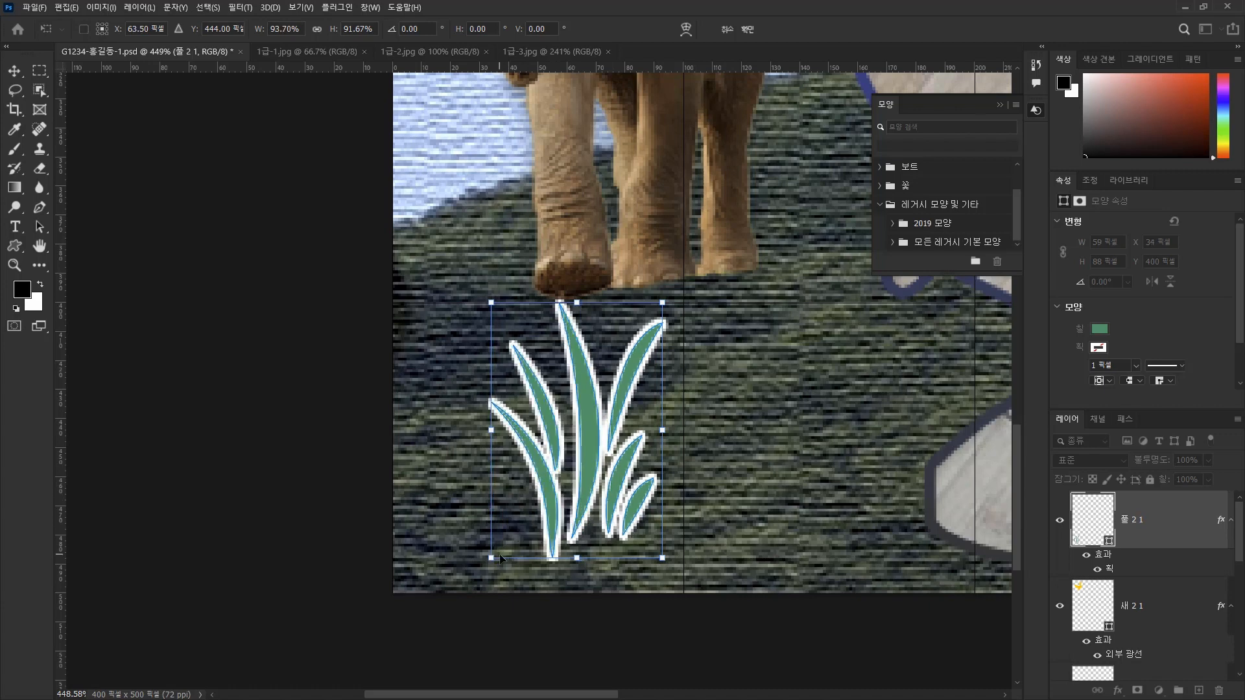
Nudge the grass left until its center is at X 52.50 px and commit the transform.
key("ctrl+0")
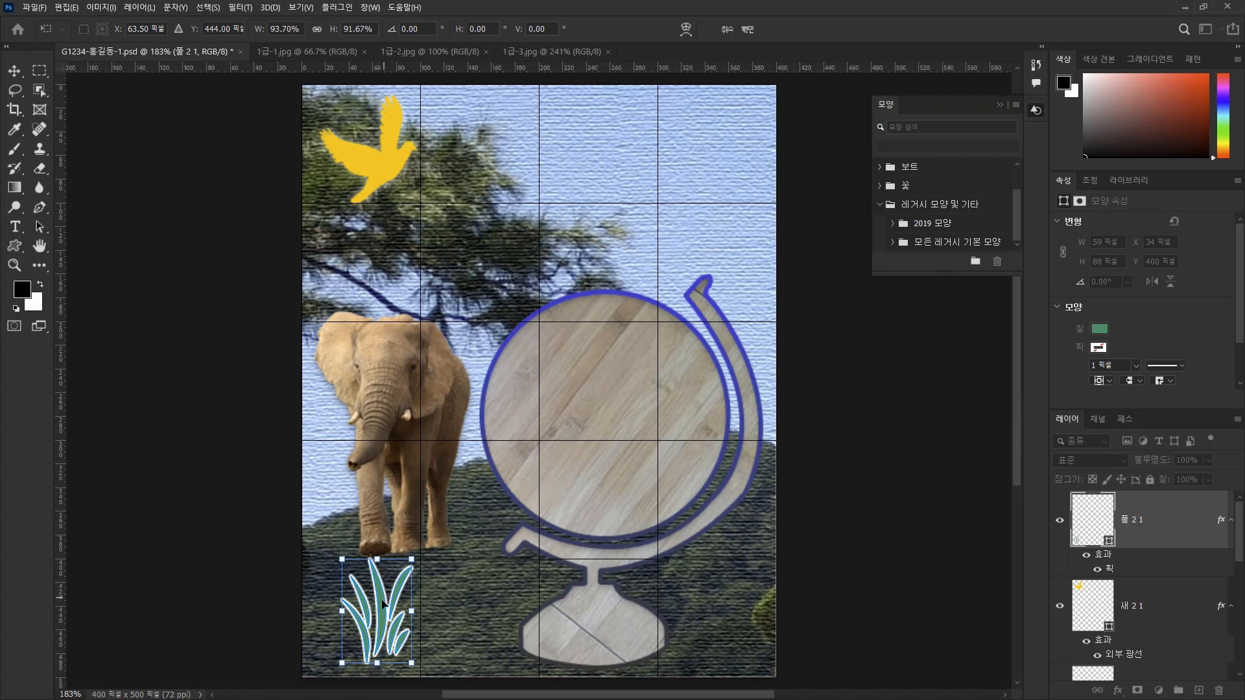
key("Left")
key("Left")
key("Left")
key("Left")
key("Left")
key("Left")
key("Left")
key("Left")
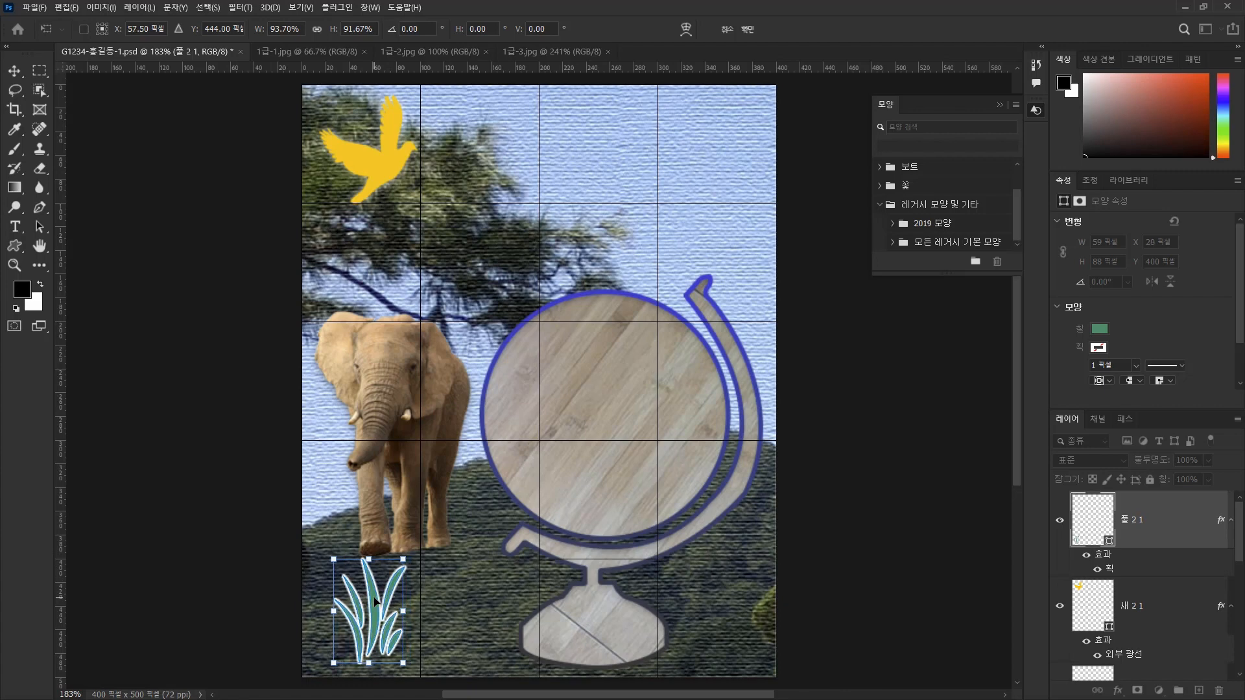
key("Left")
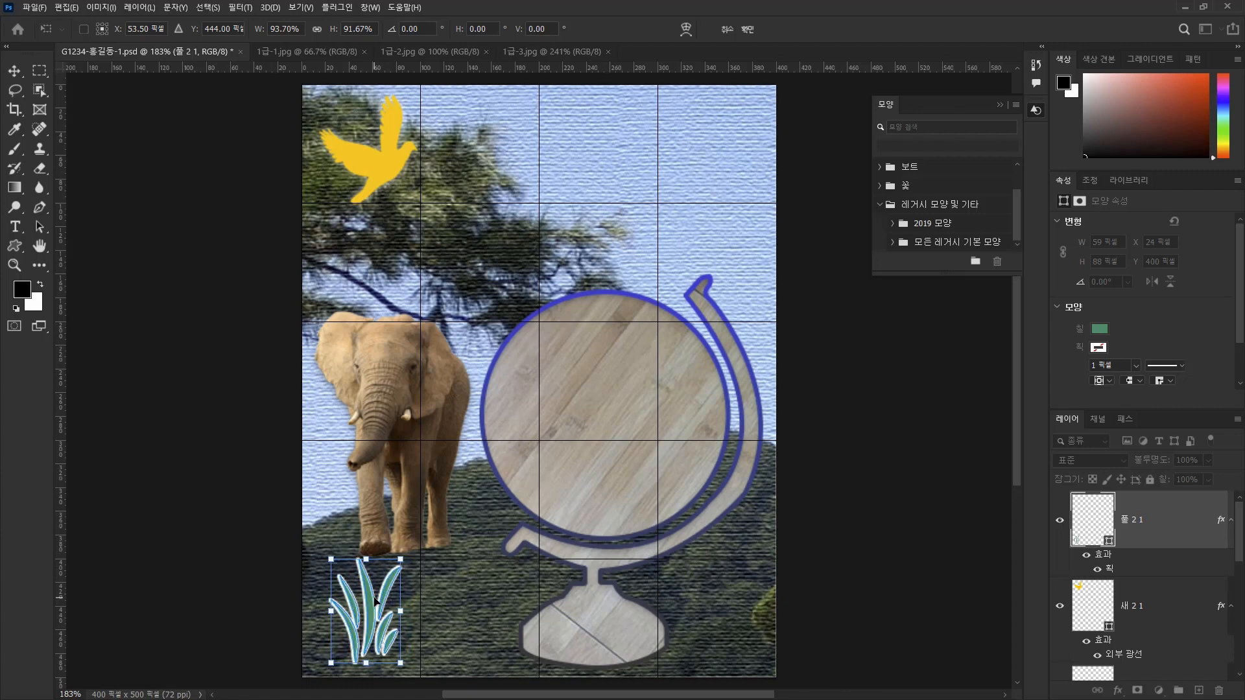
key("Left")
key("Left")
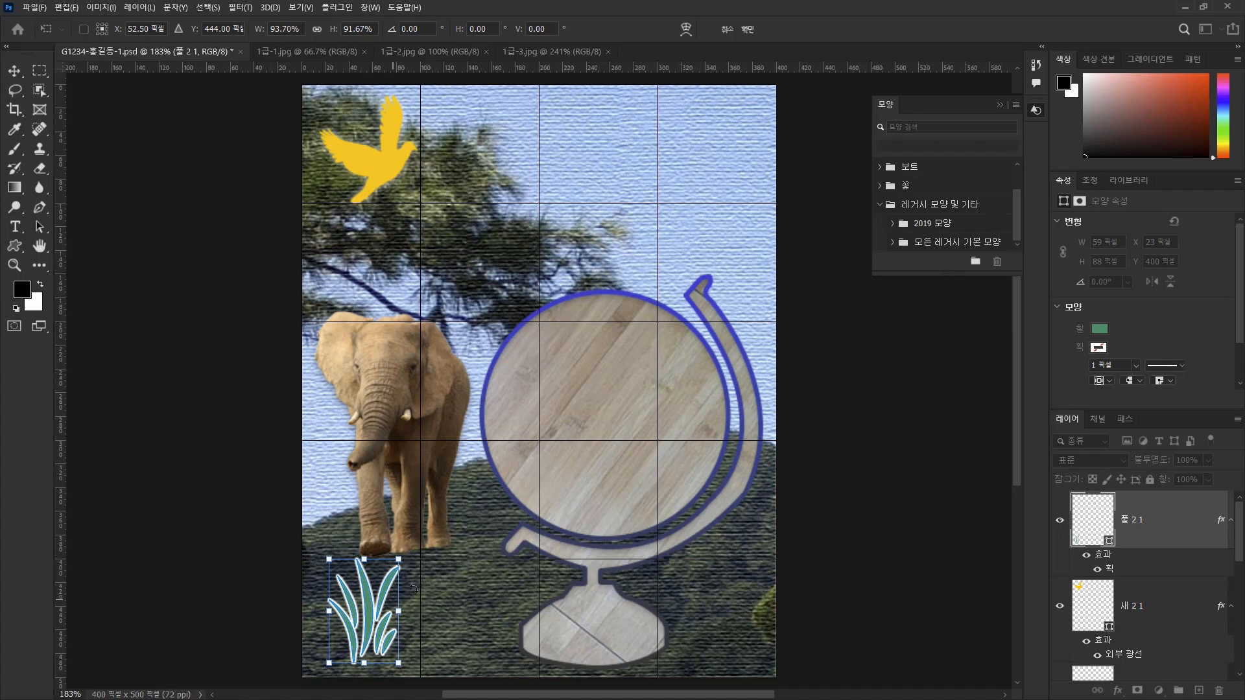
key("Return")
key("Return")
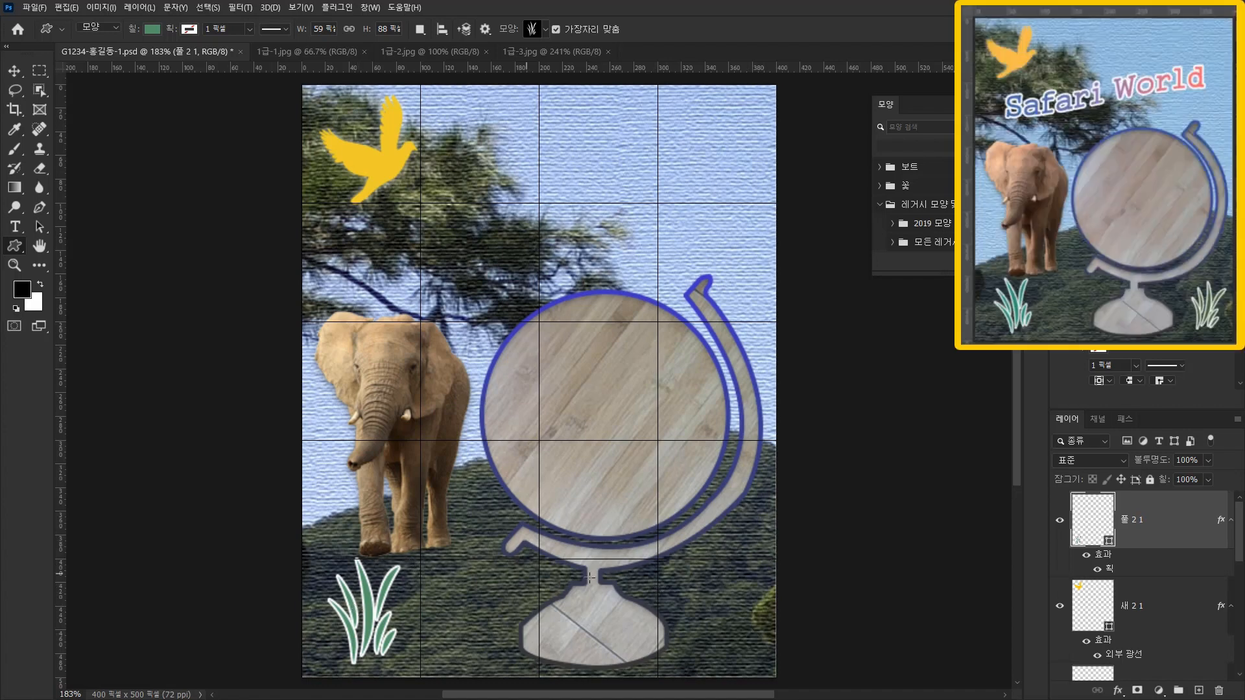
Duplicate the grass into the canvas's lower-right corner and set the copy's fill color to #336600.
left_click(19, 76)
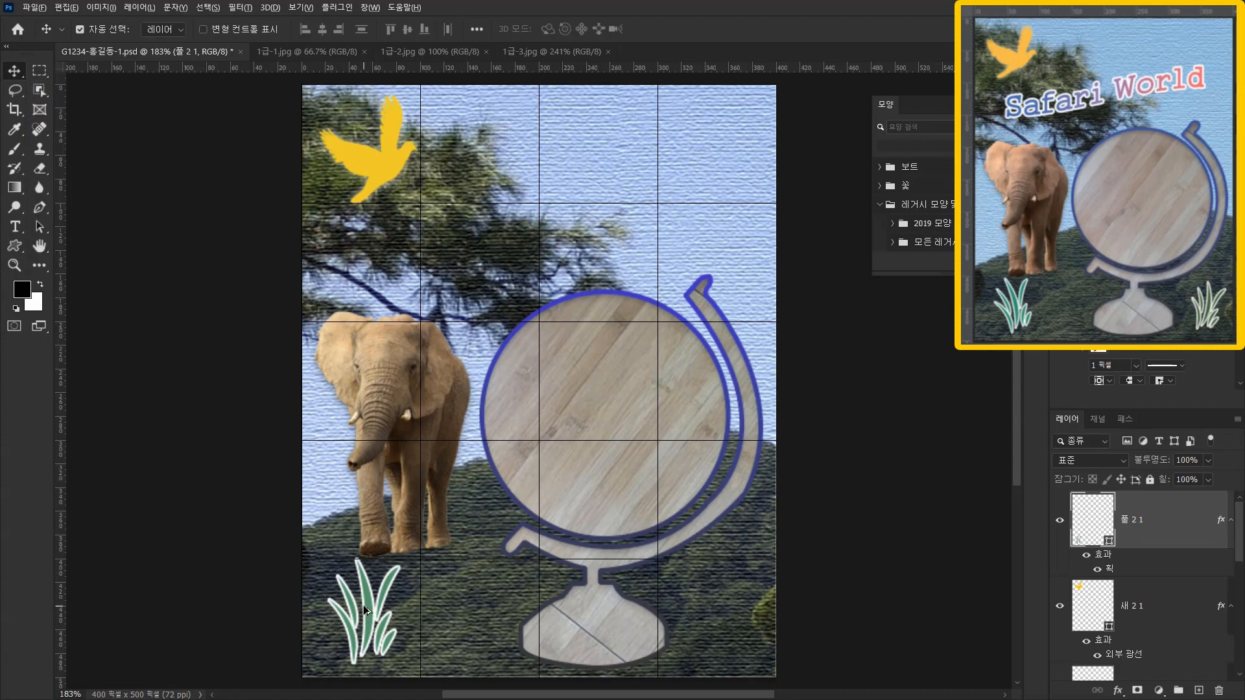
left_click_drag(370, 618, 725, 641)
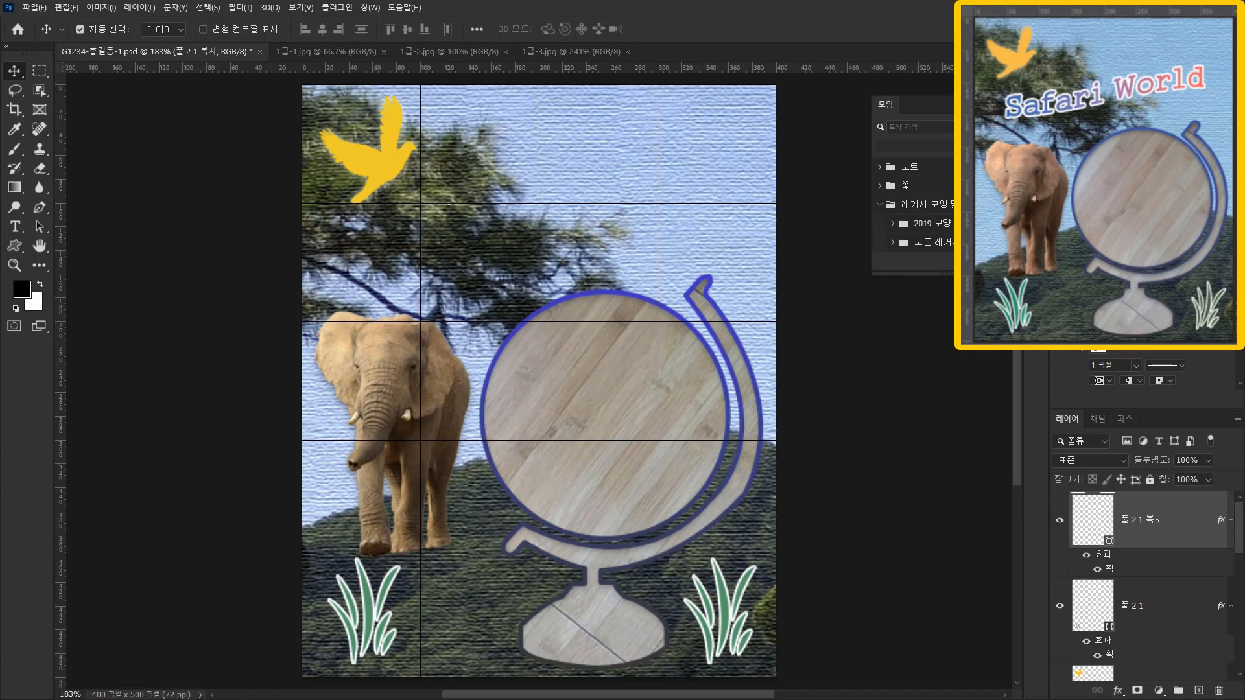
left_click(16, 247)
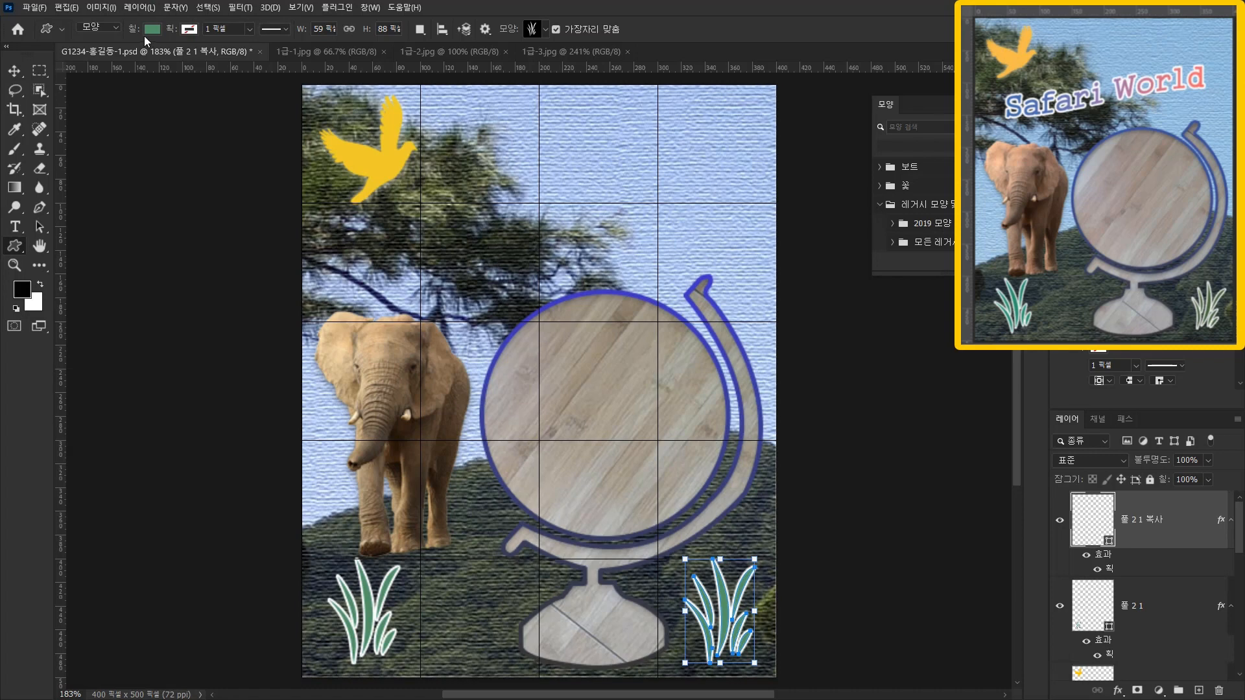
left_click(153, 29)
left_click(232, 56)
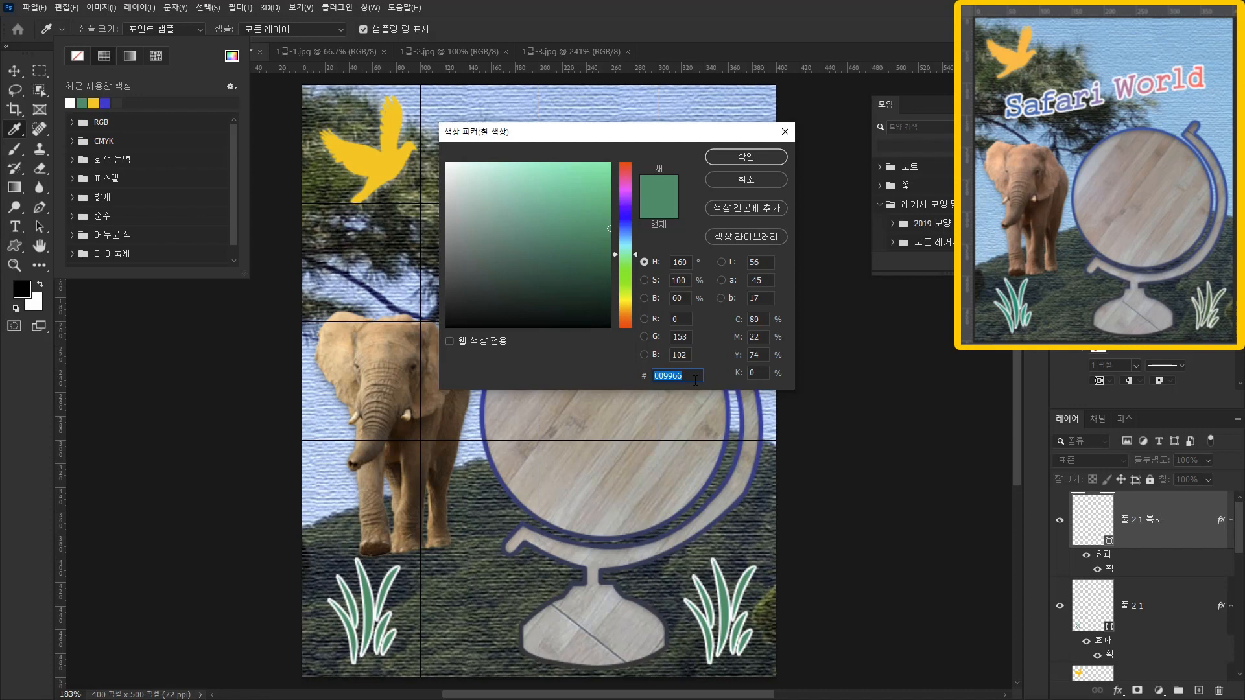
type("336600")
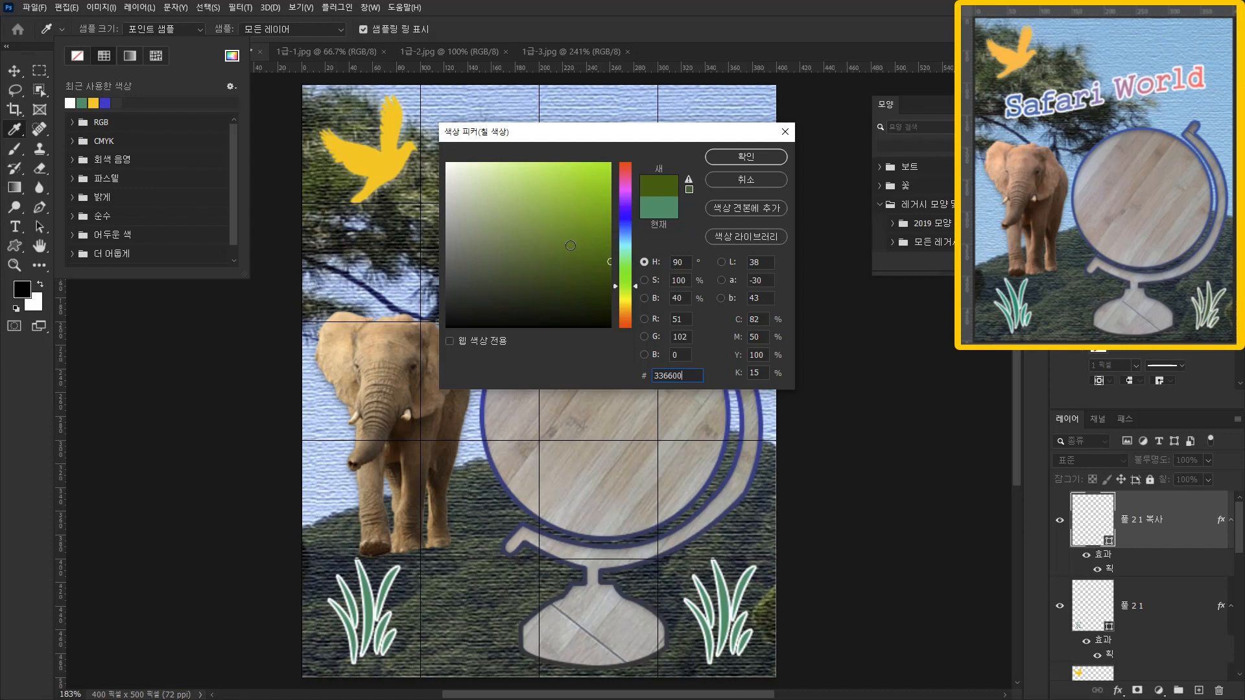
left_click(759, 158)
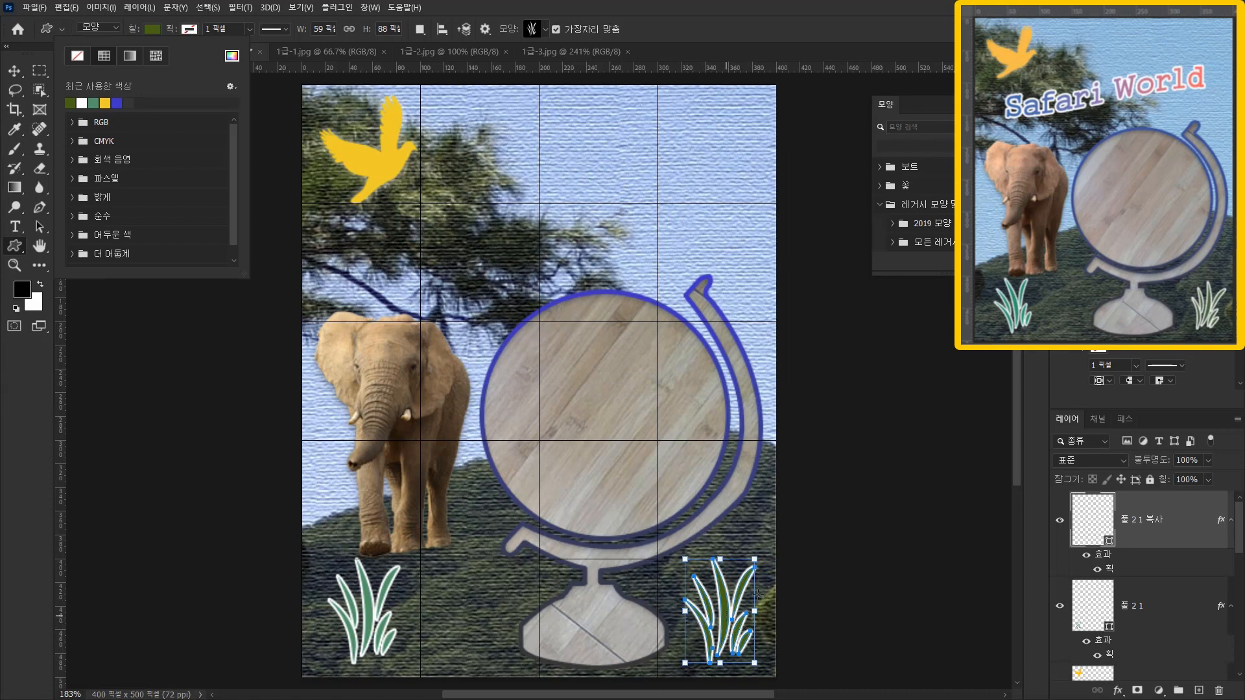
Rotate the grass copy slightly clockwise and scale it down to about 56 × 80 px.
left_click_drag(758, 549, 782, 570)
key("ctrl+z")
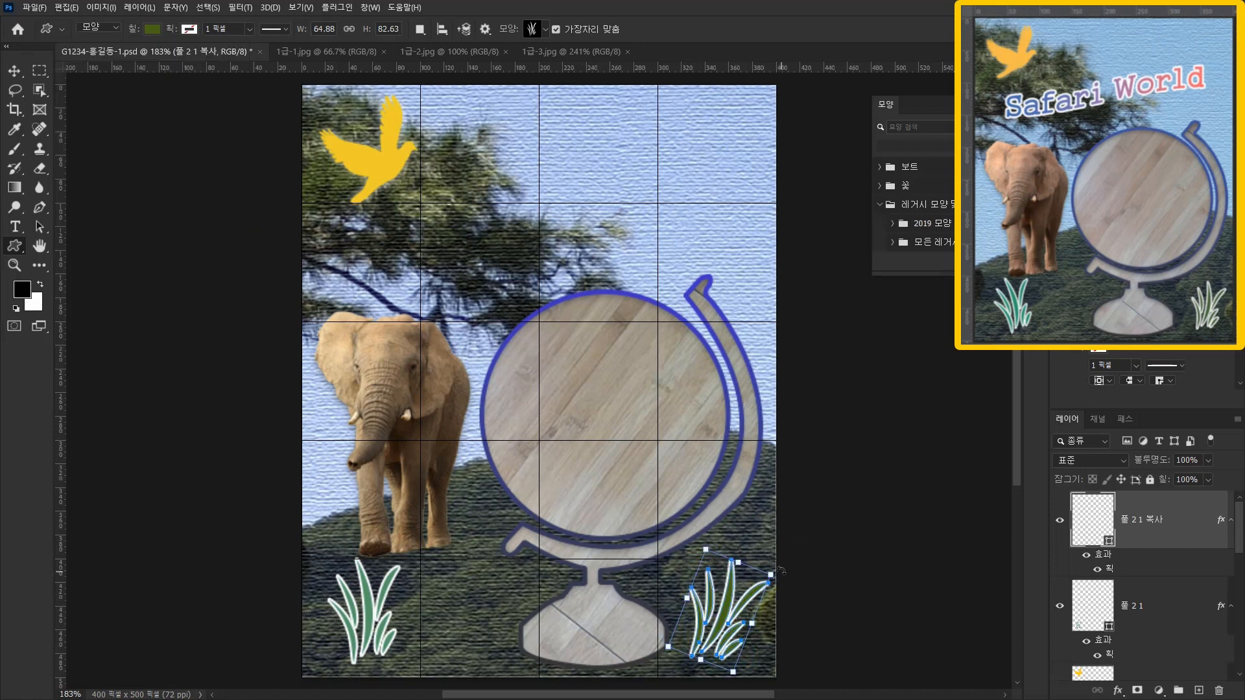
left_click_drag(780, 573, 774, 569)
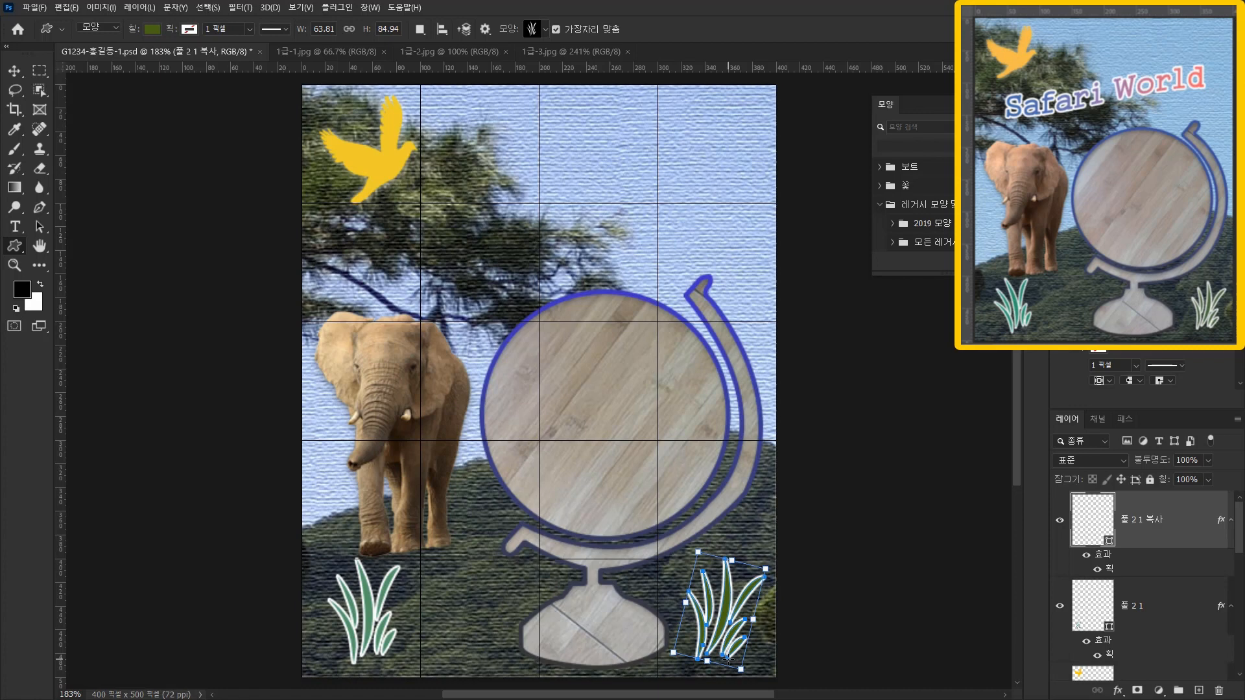
left_click_drag(698, 551, 704, 560)
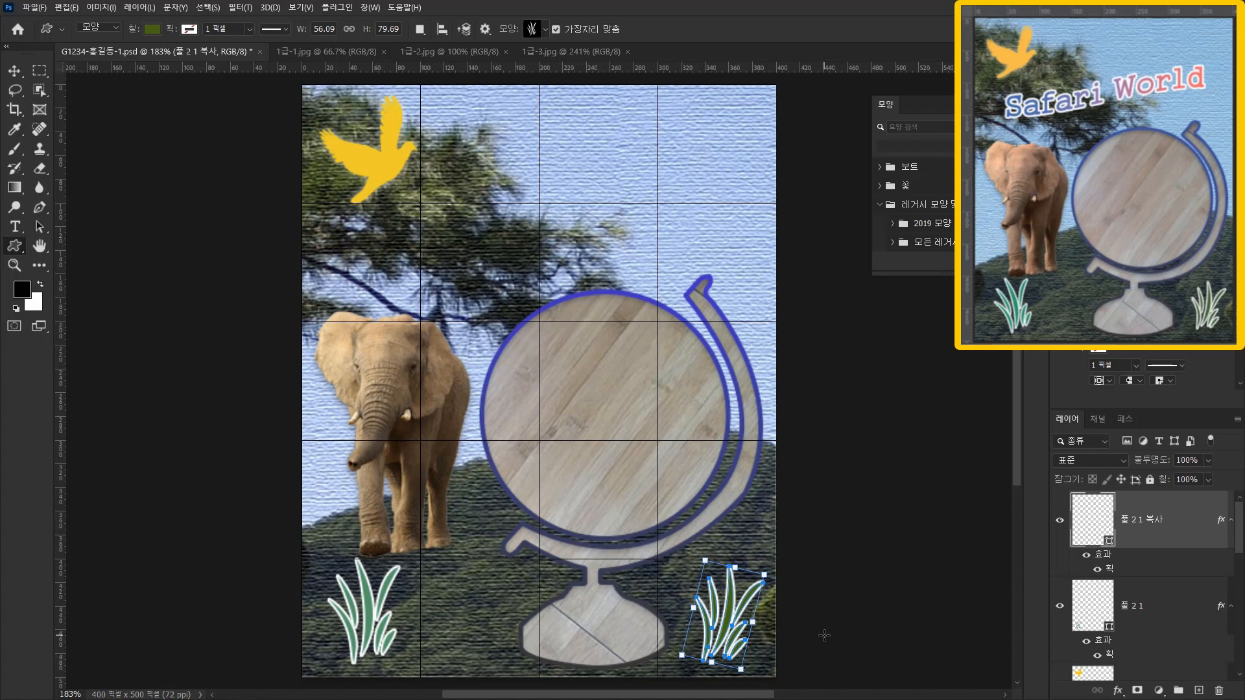
key("Return")
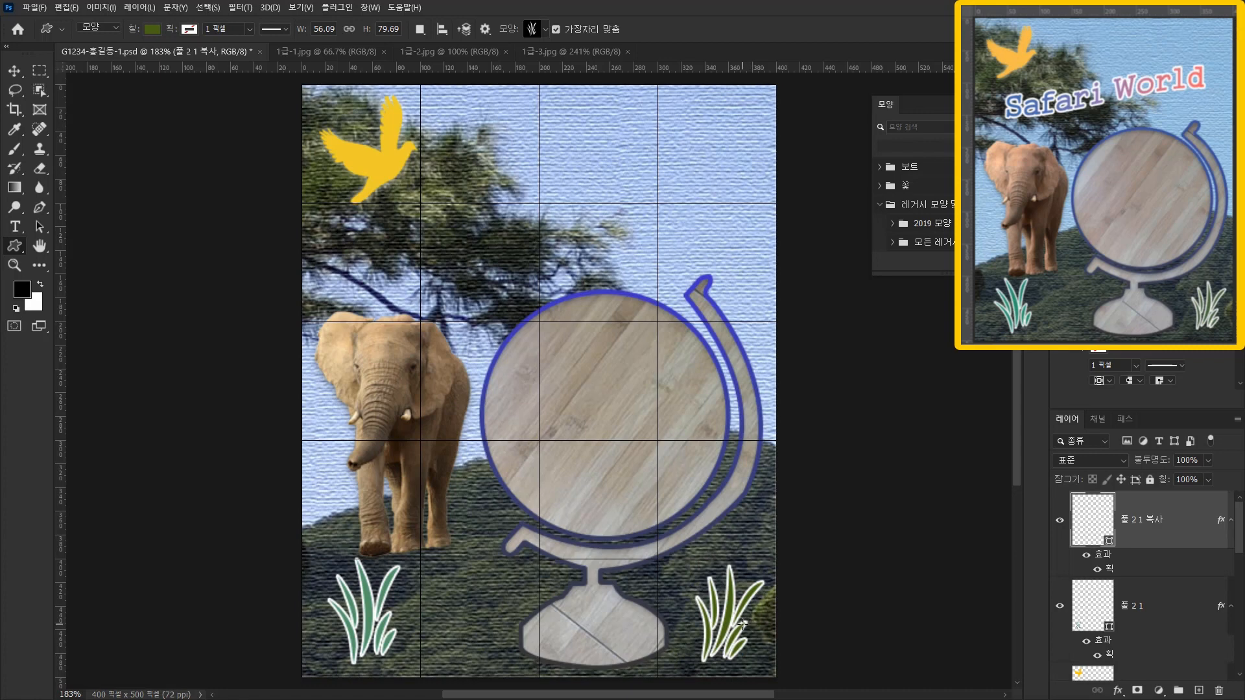
Free-transform the grass copy so its center sits at about X 362, Y 443 px.
key("ctrl+t")
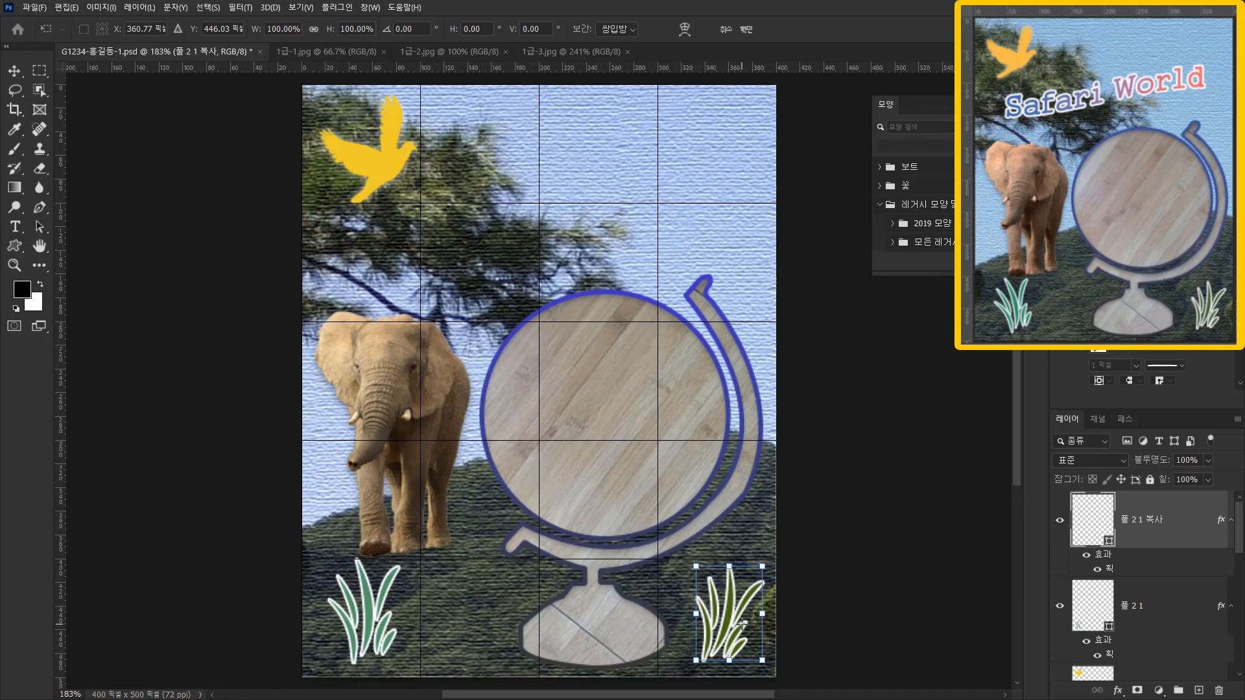
left_click_drag(742, 623, 744, 624)
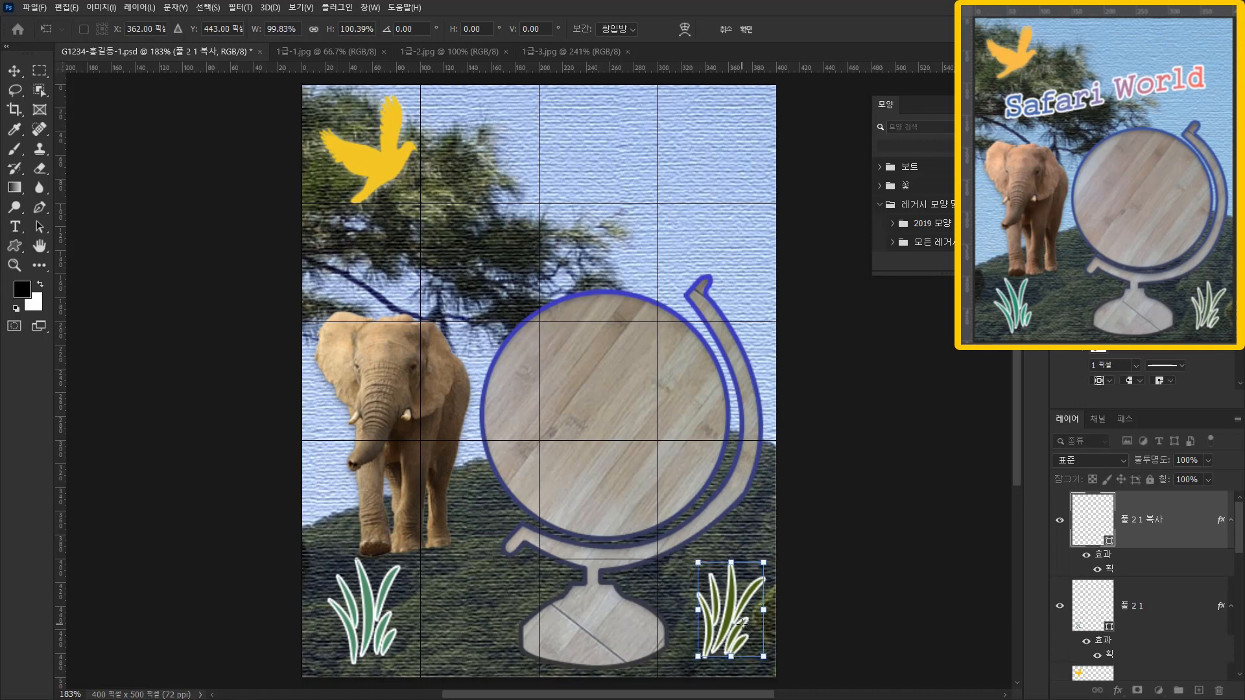
key("Return")
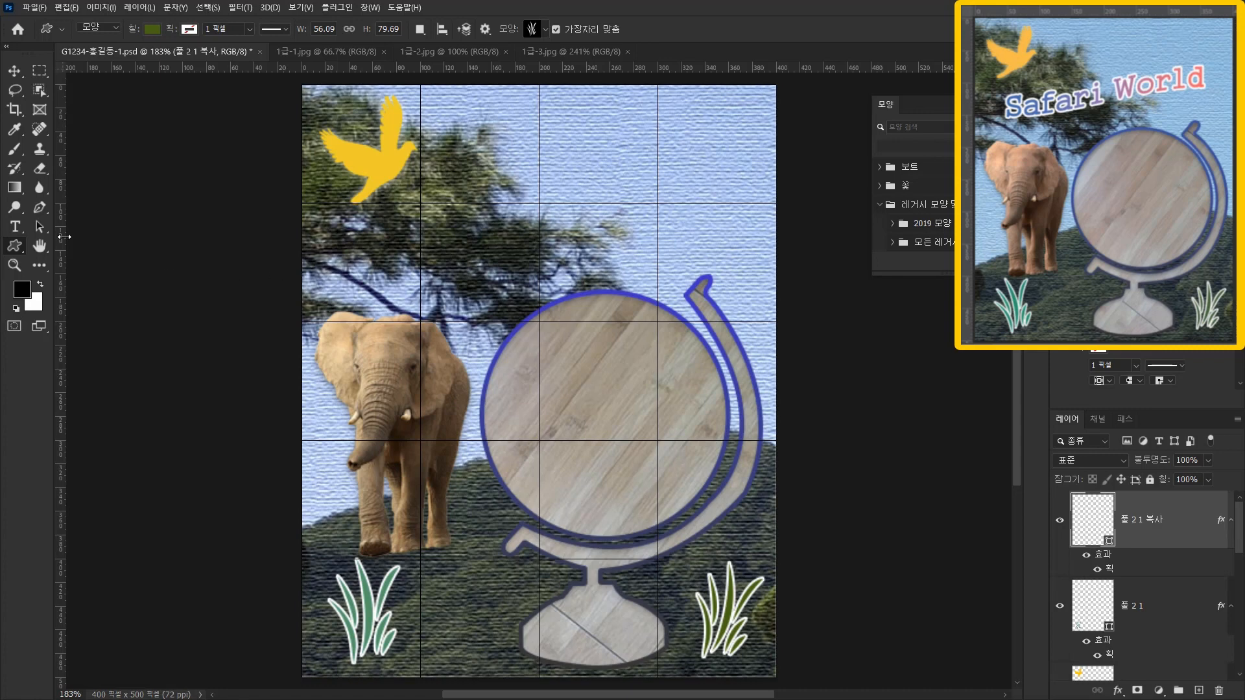
Add the horizontal text "Safari World" across the canvas between the bird and the globe.
left_click(15, 228)
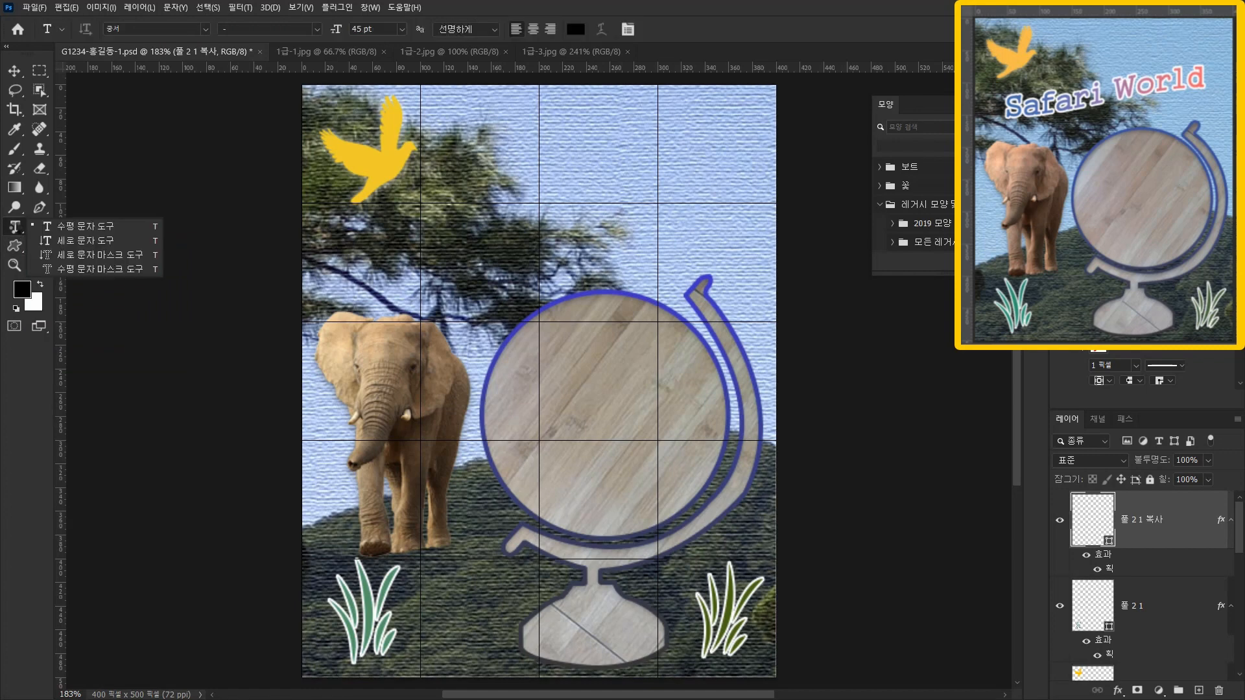
left_click(76, 228)
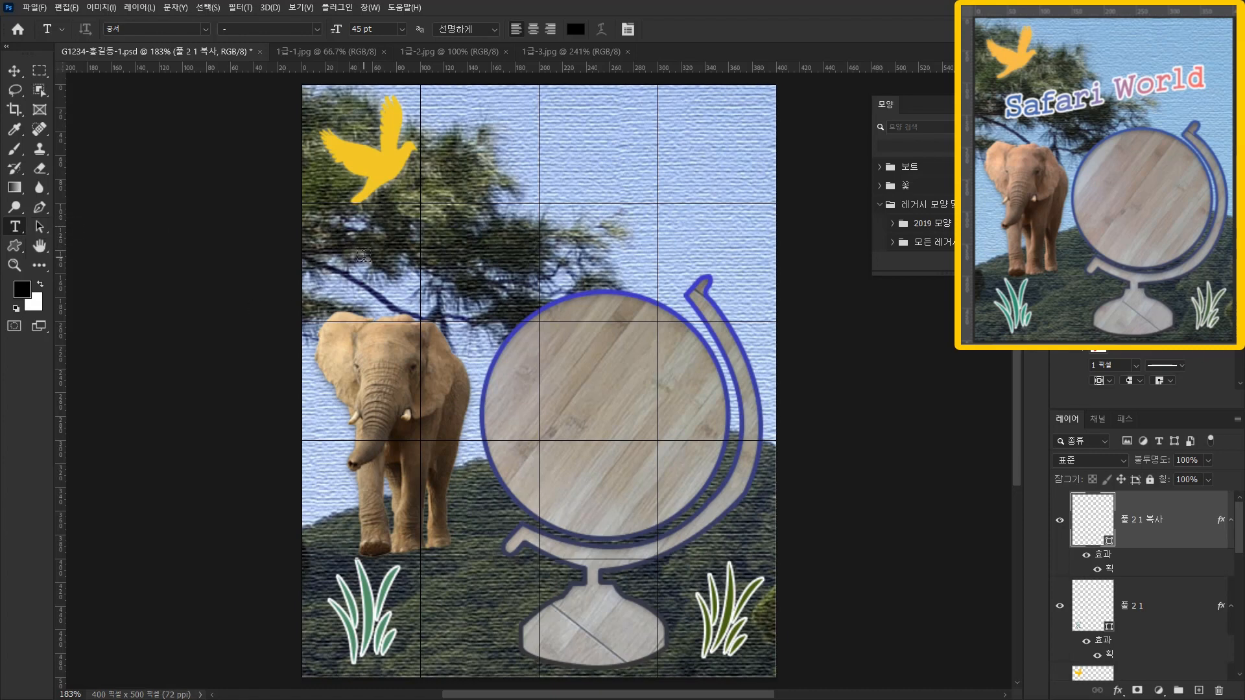
left_click(361, 254)
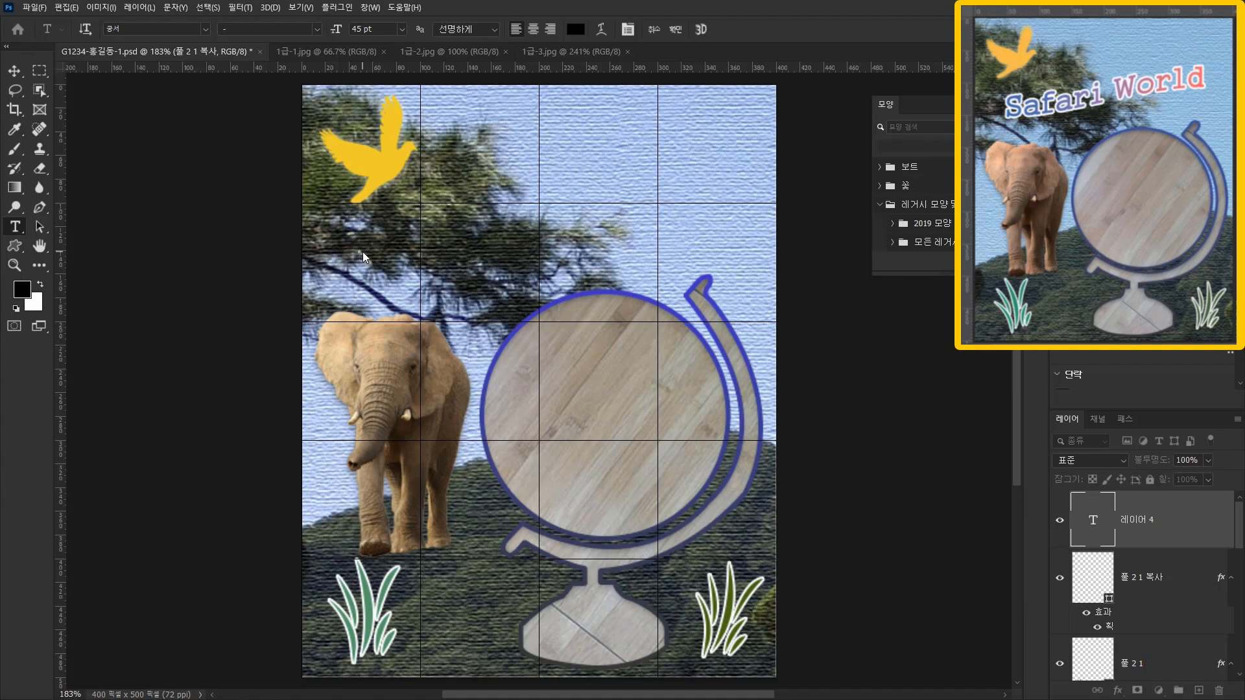
type("safar")
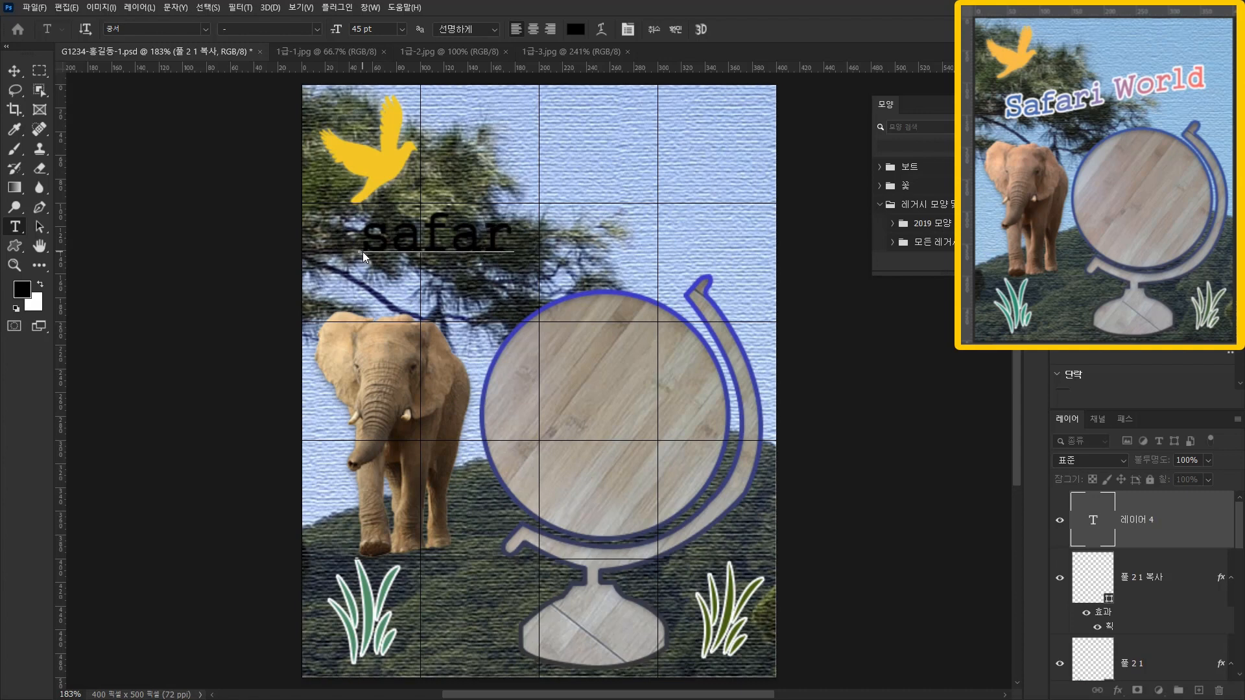
type("i World")
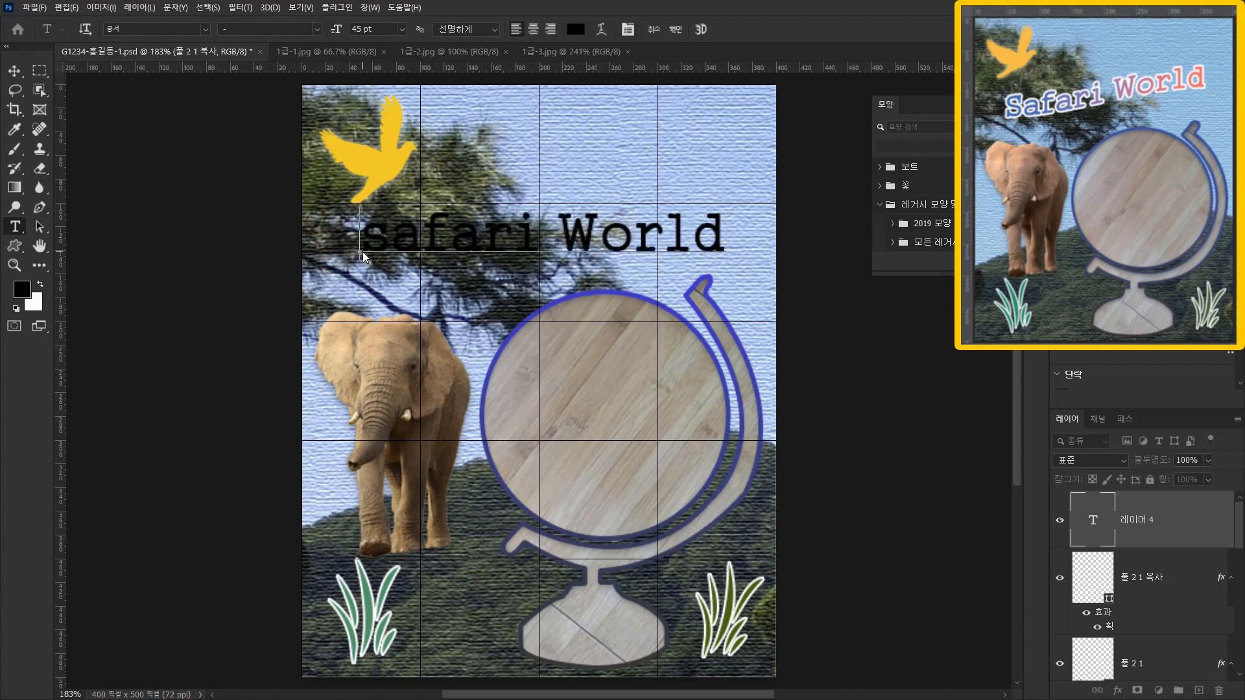
key("Delete")
type("S")
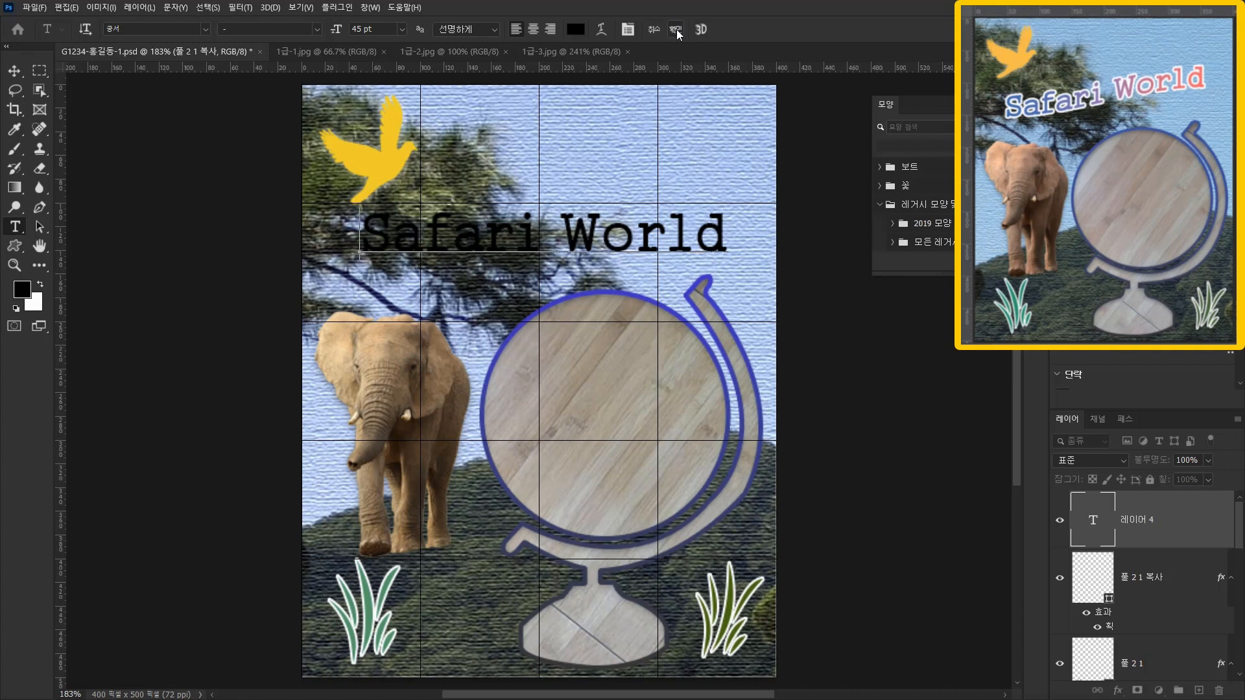
left_click(828, 208)
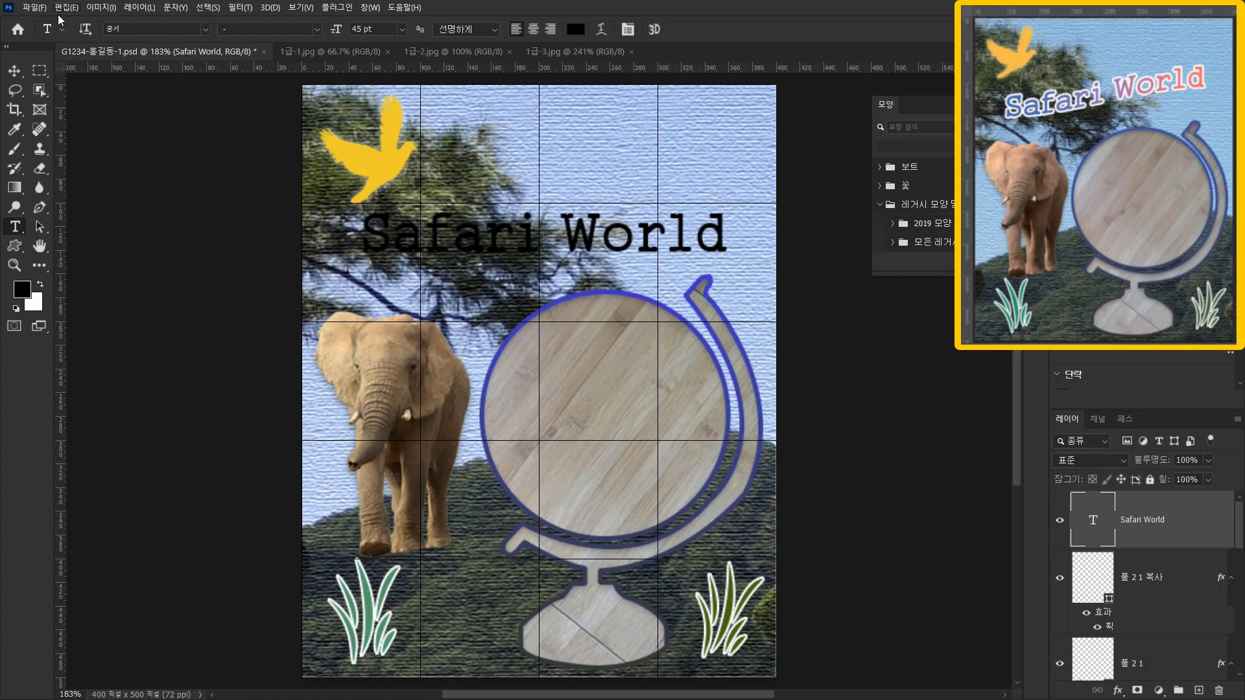
left_click(147, 31)
left_click(381, 30)
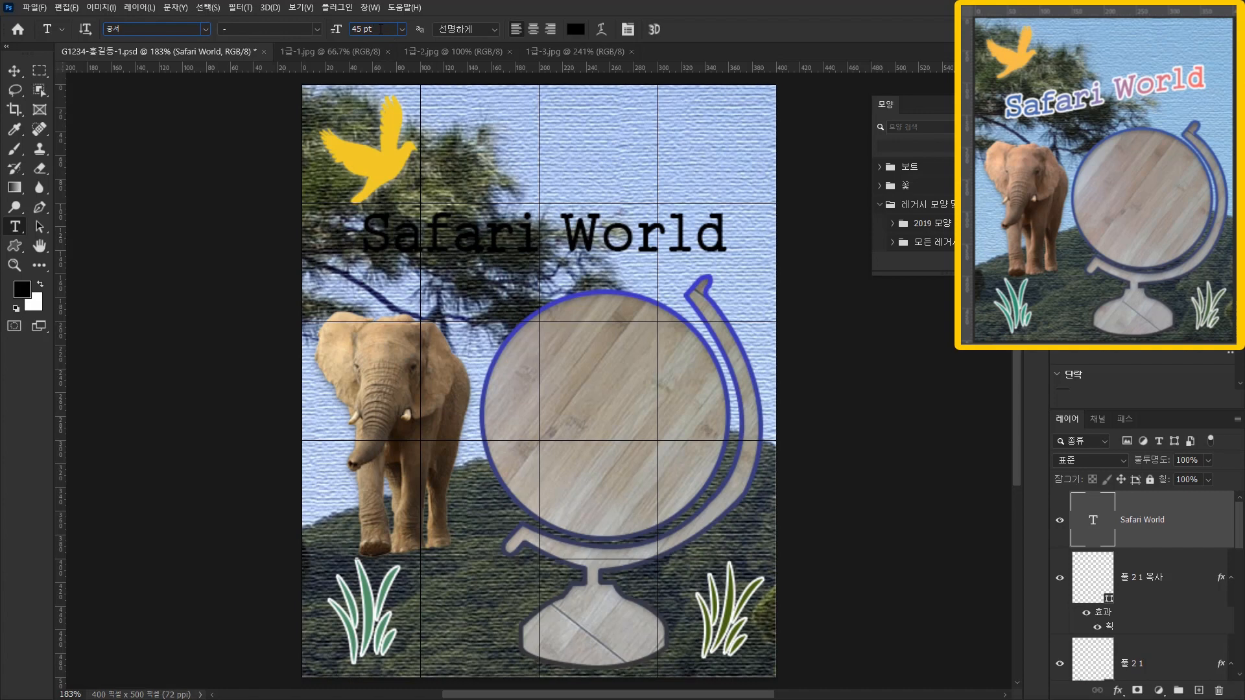
key("Return")
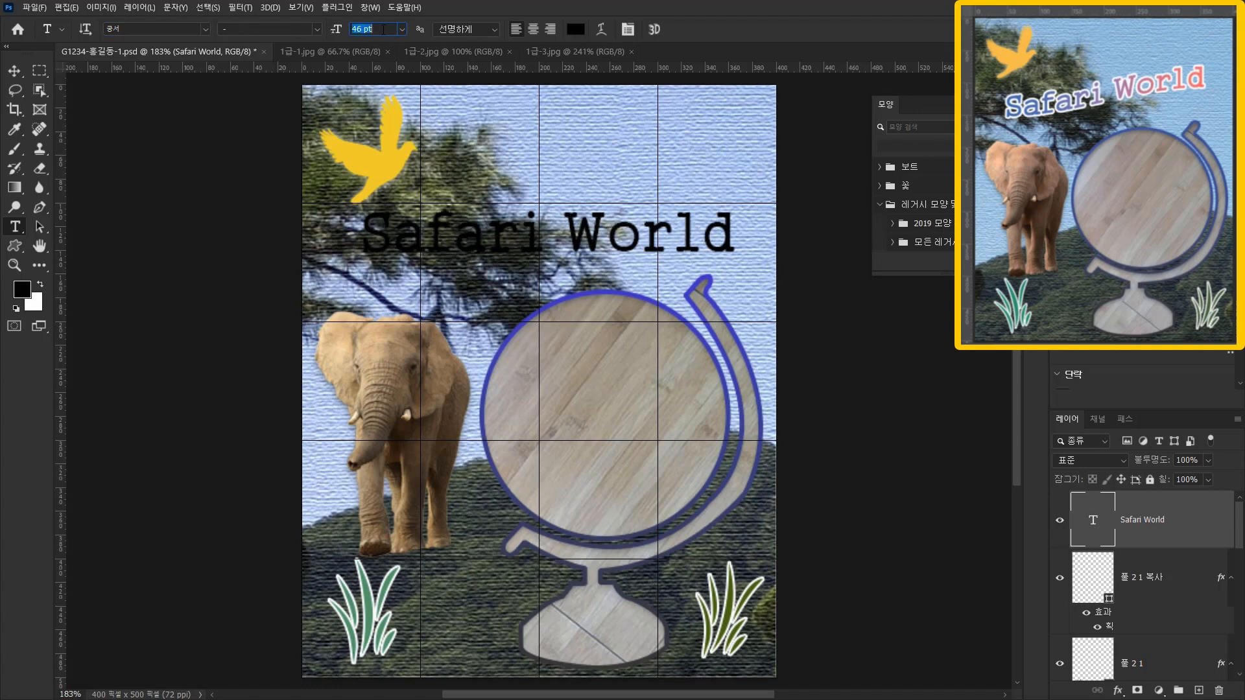
left_click(178, 28)
left_click(204, 28)
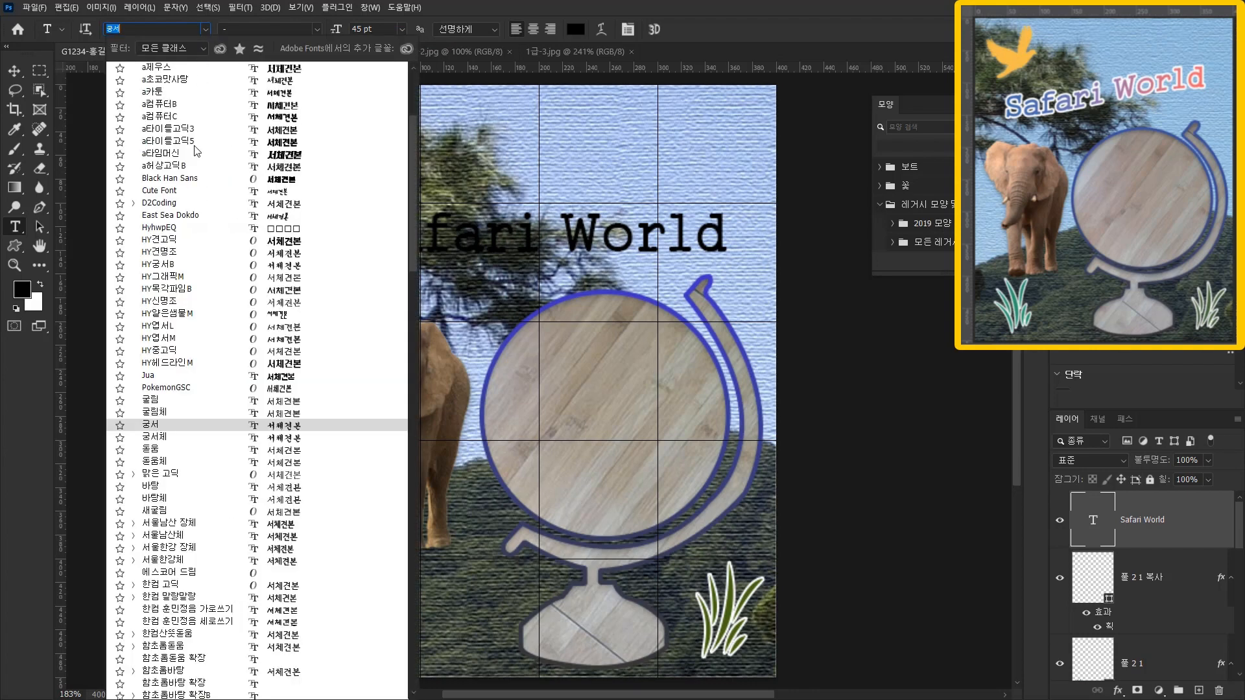
scroll(166, 29, "up", 3)
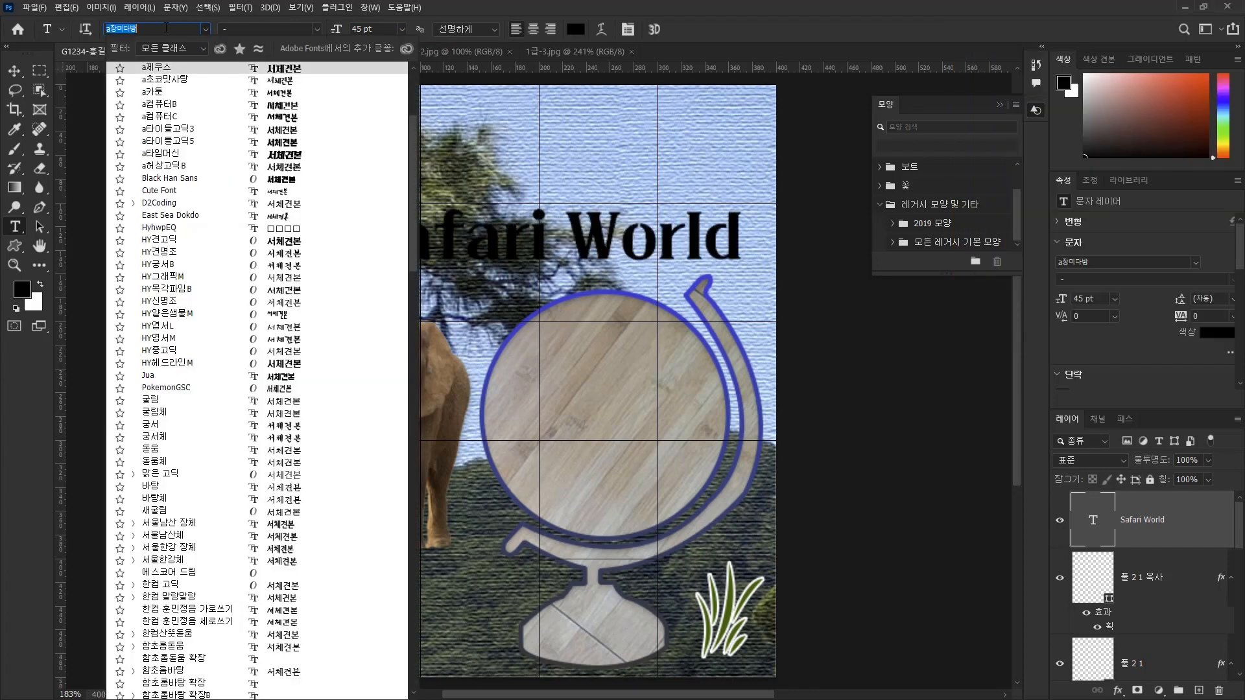
scroll(166, 28, "up", 3)
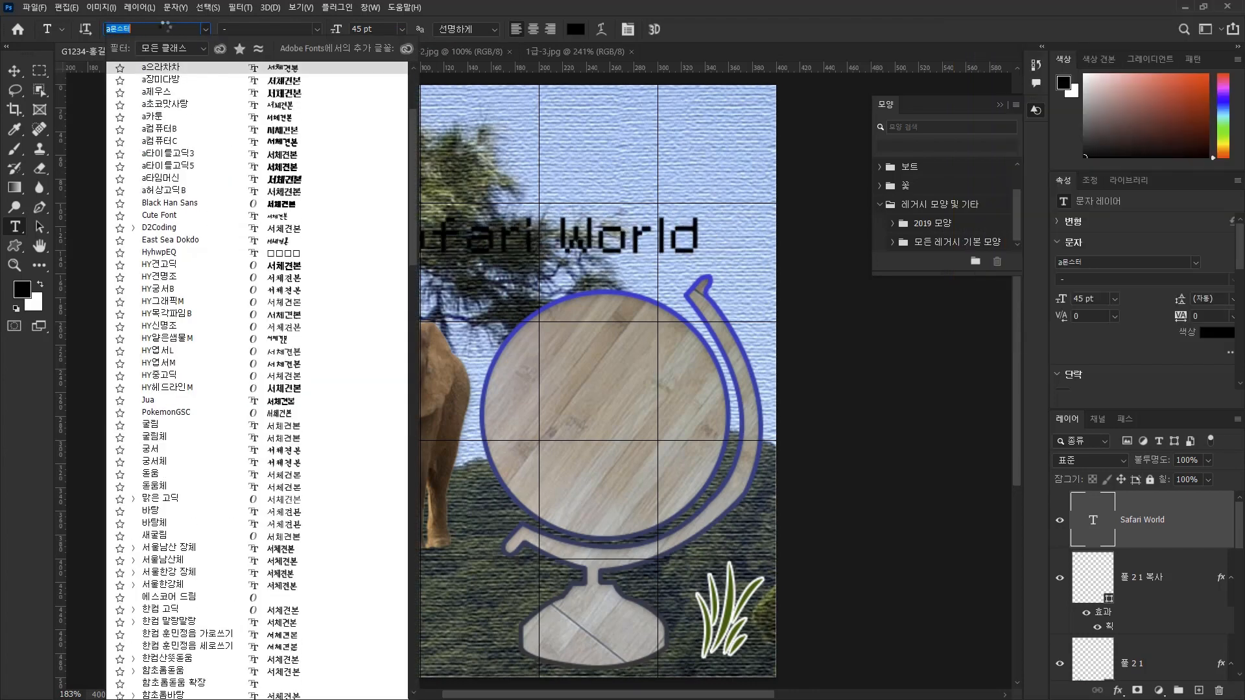
key("Escape")
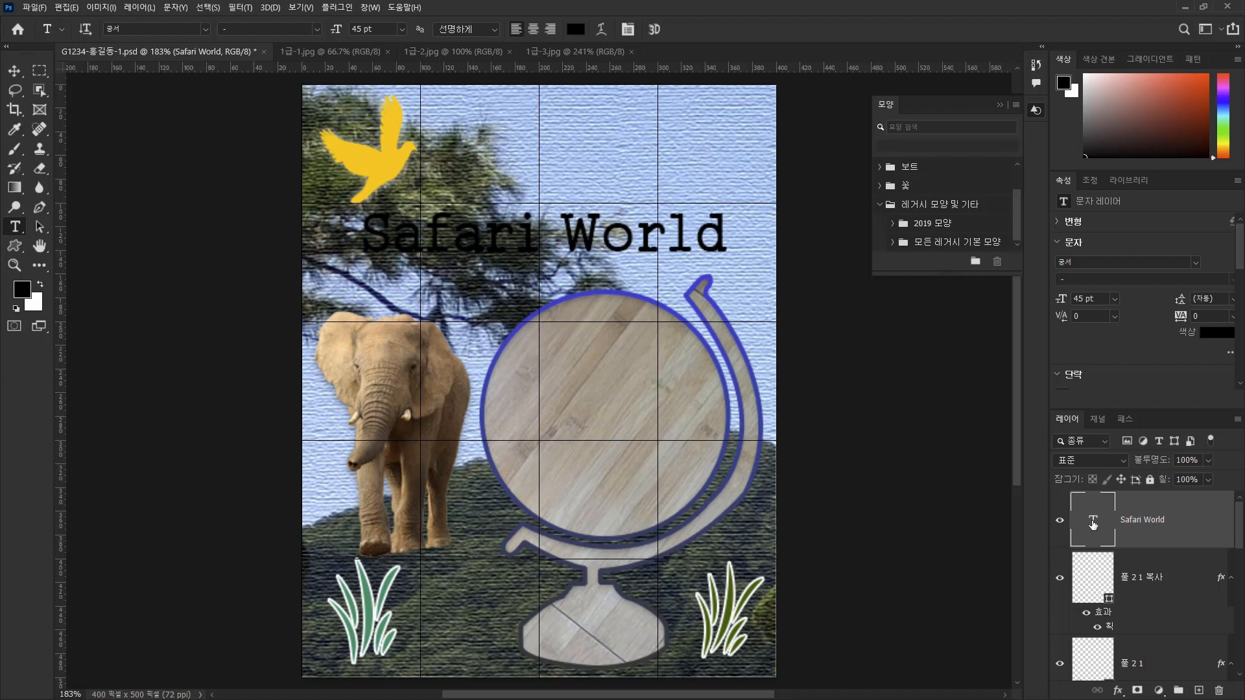
double_click(1093, 521)
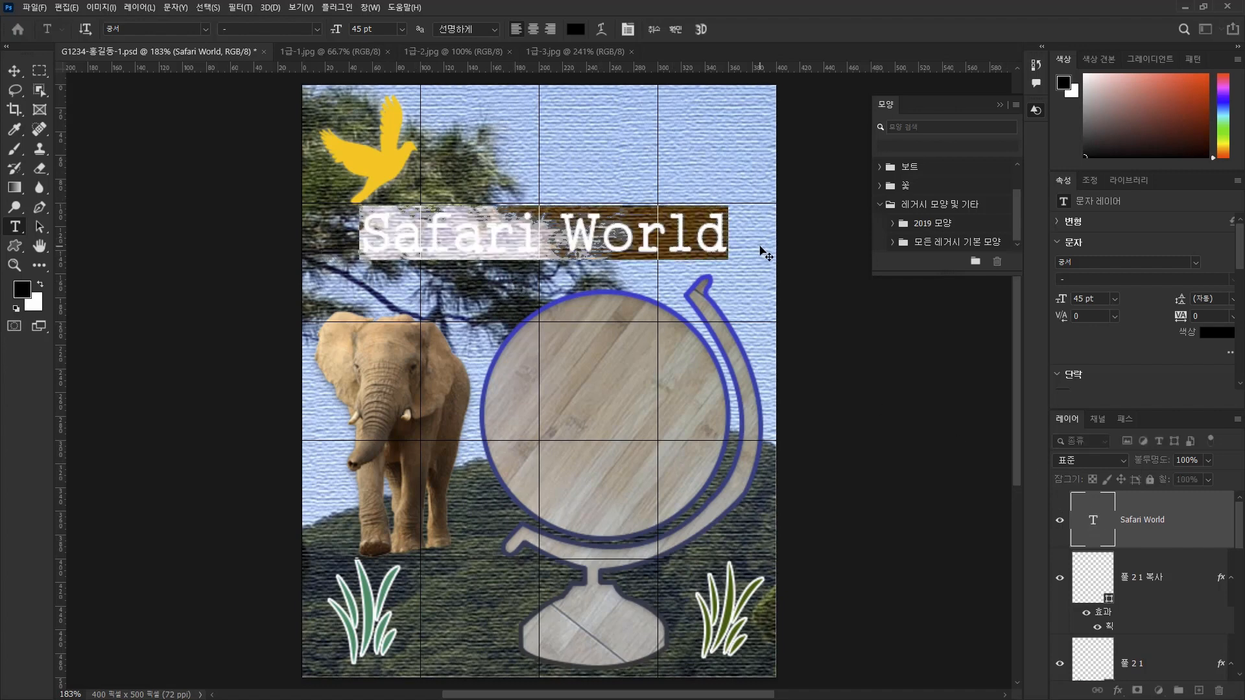
key("ctrl+t")
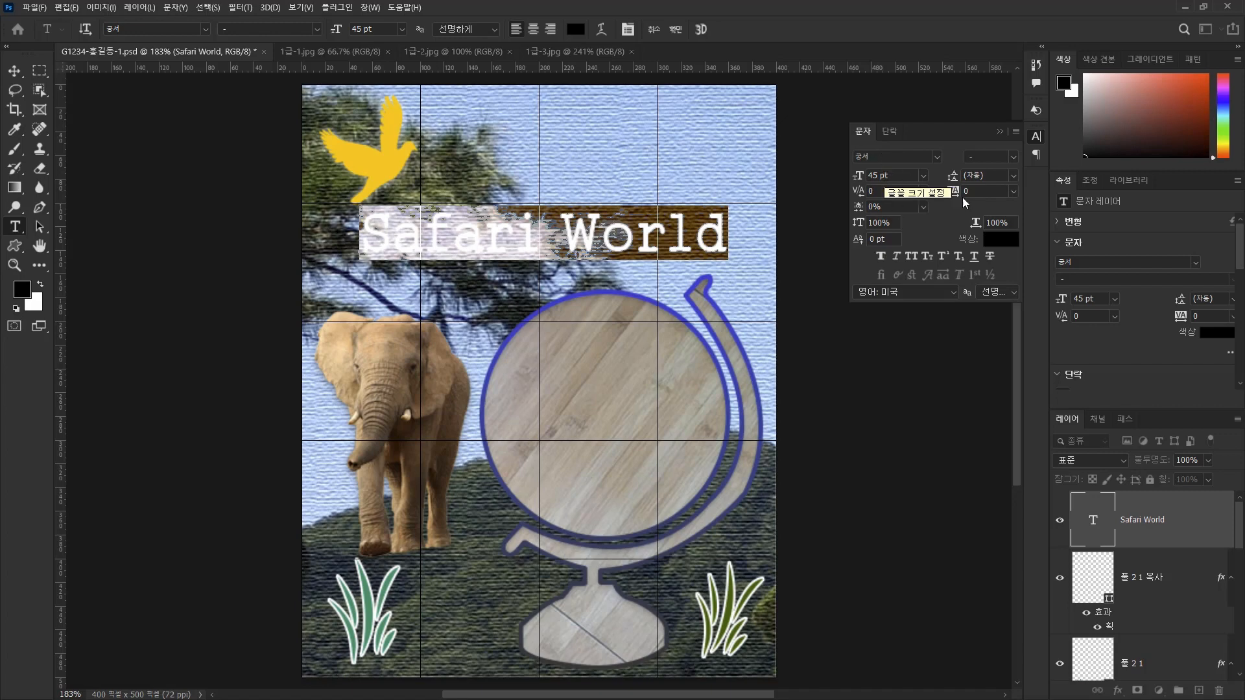
left_click(1000, 134)
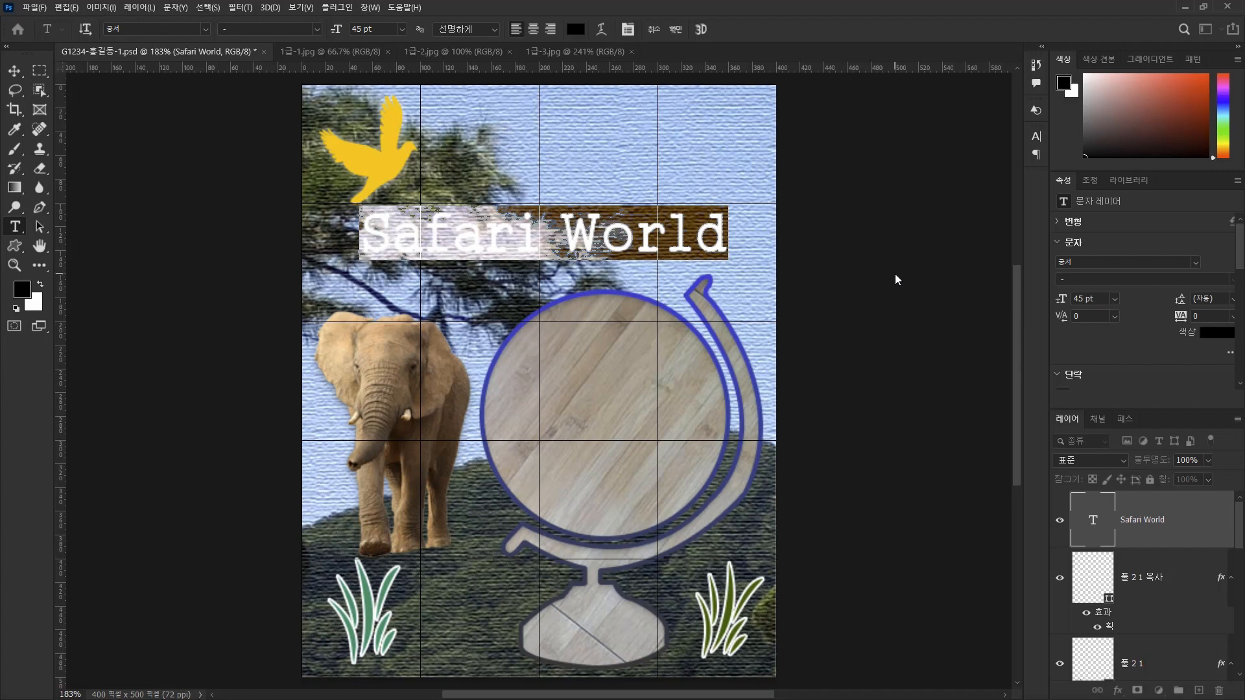
left_click(894, 278)
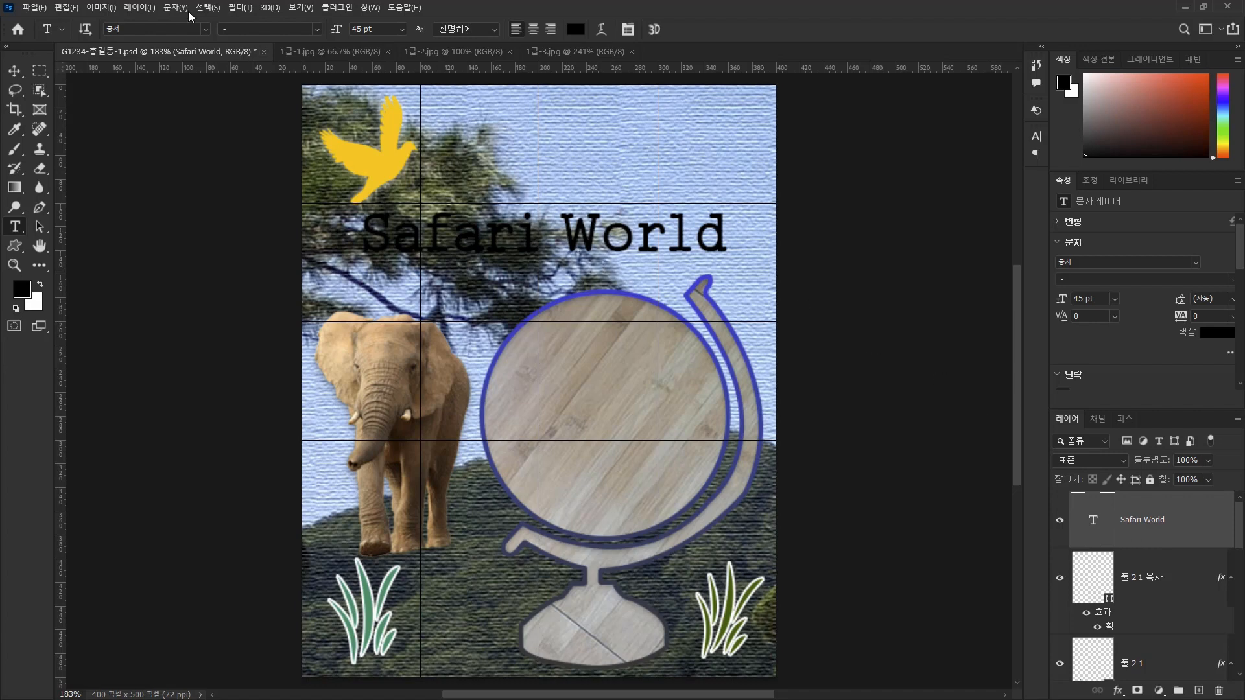
Warp the Safari World text with the Rise (상승) style, horizontal orientation and a bend of +50%.
left_click(602, 30)
left_click_drag(580, 164, 837, 148)
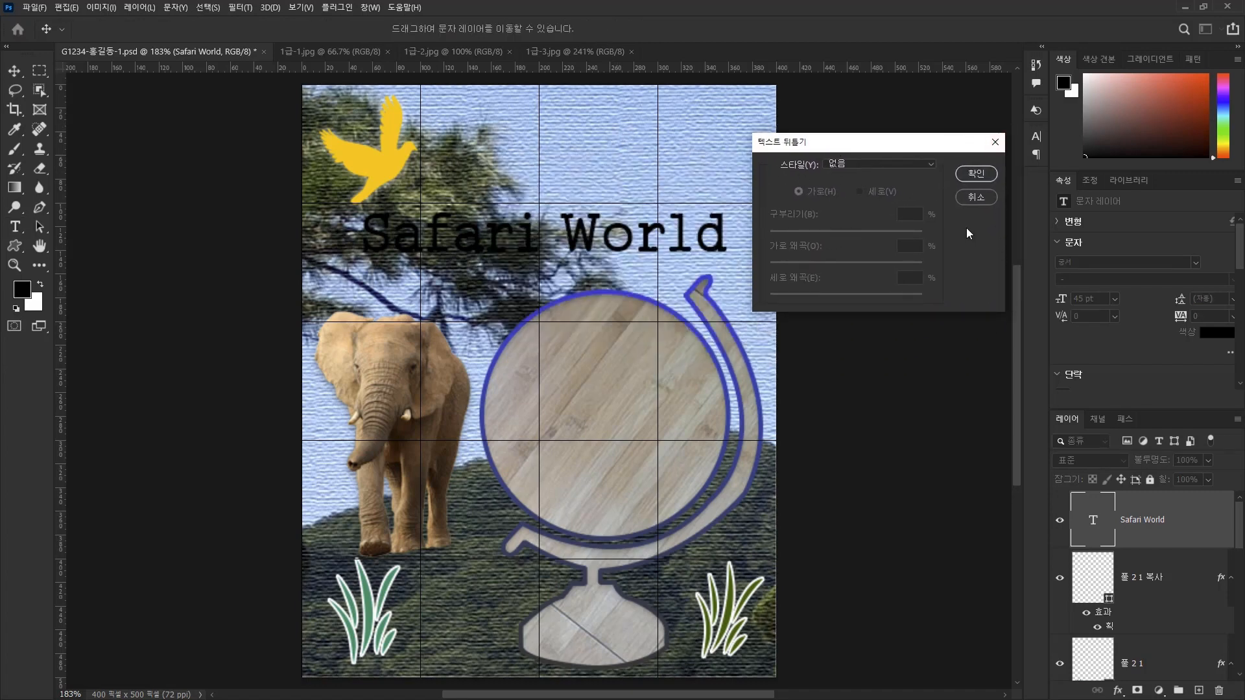
left_click(928, 166)
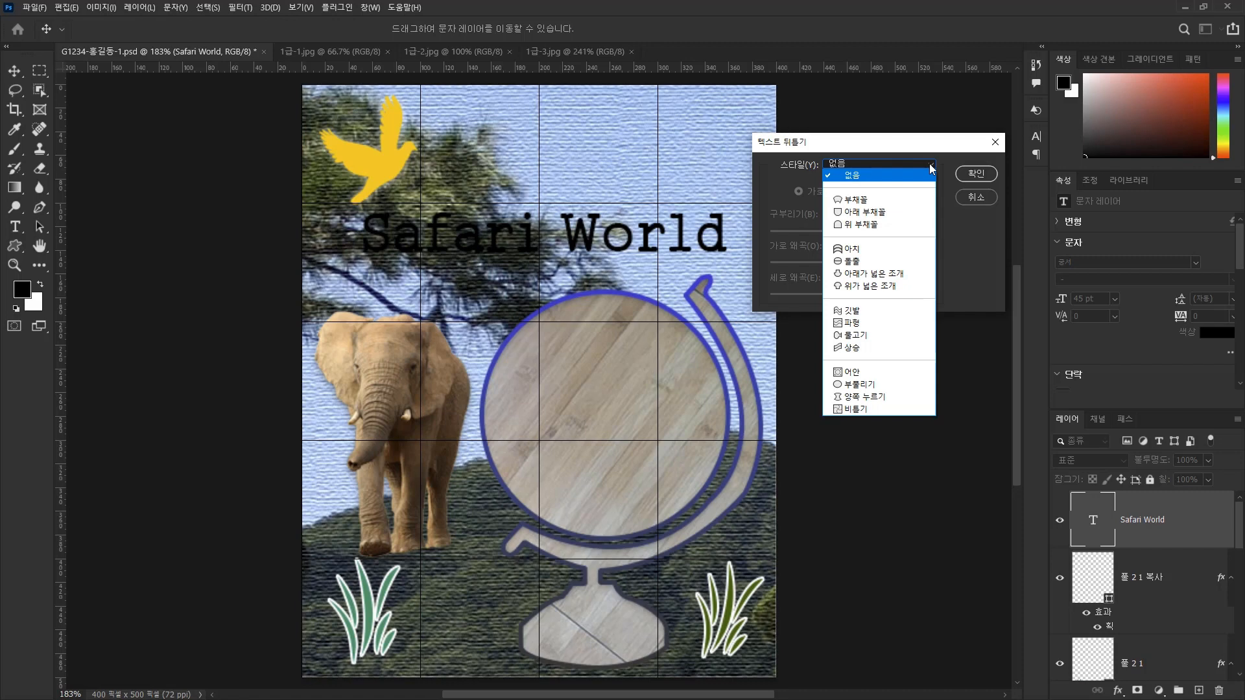
left_click(870, 349)
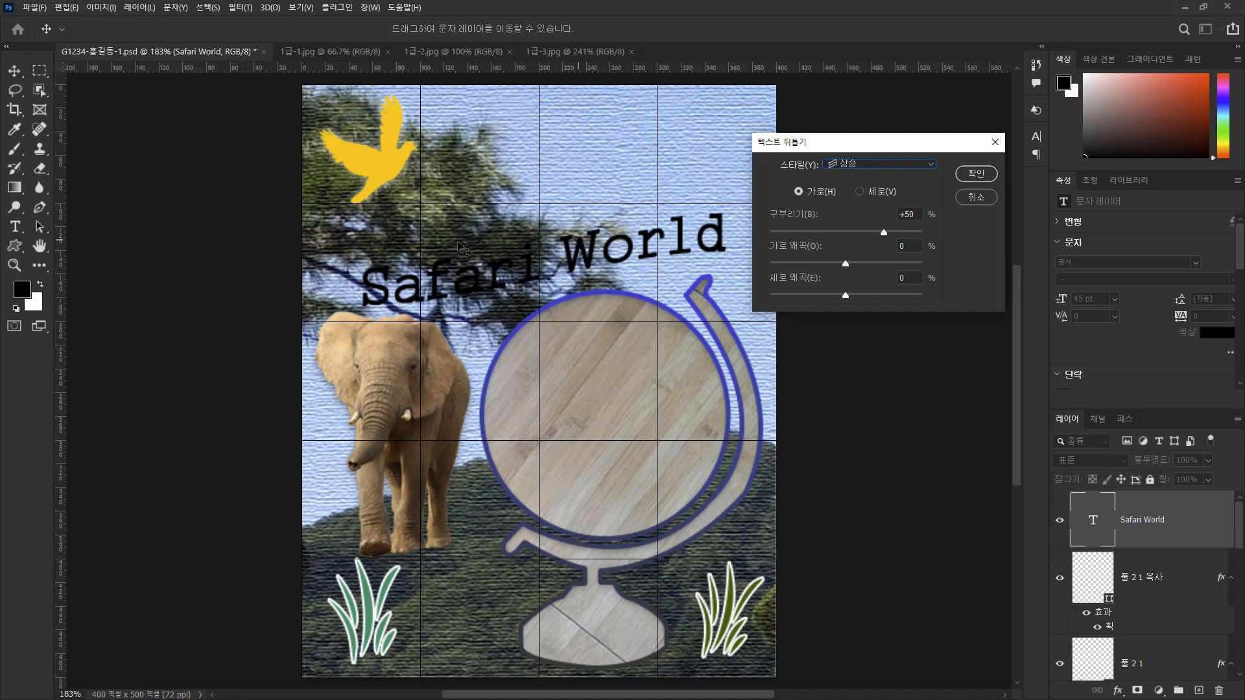
left_click(892, 167)
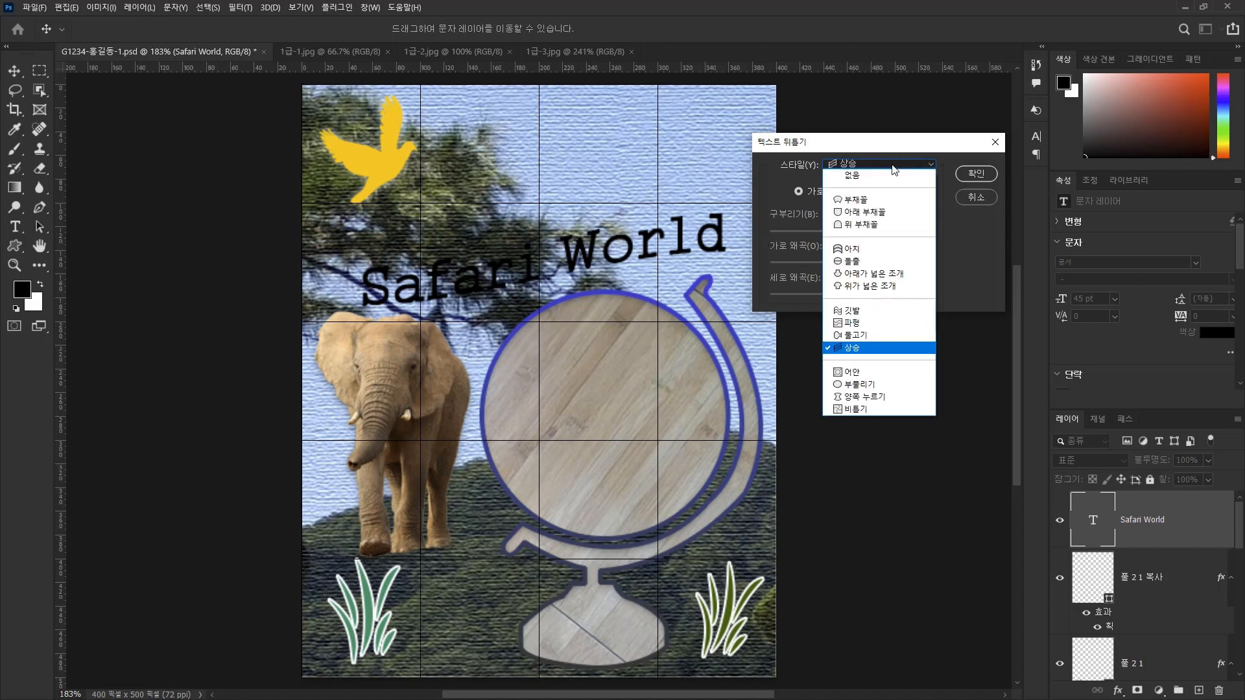
left_click(854, 310)
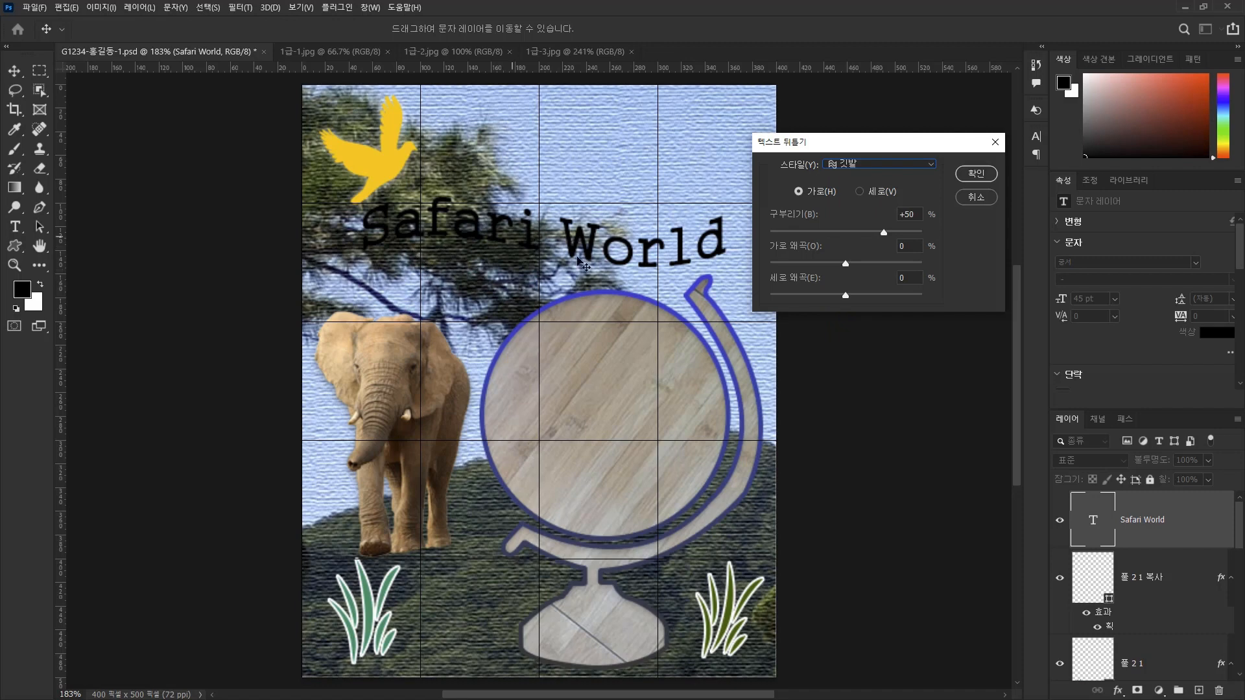
left_click(898, 167)
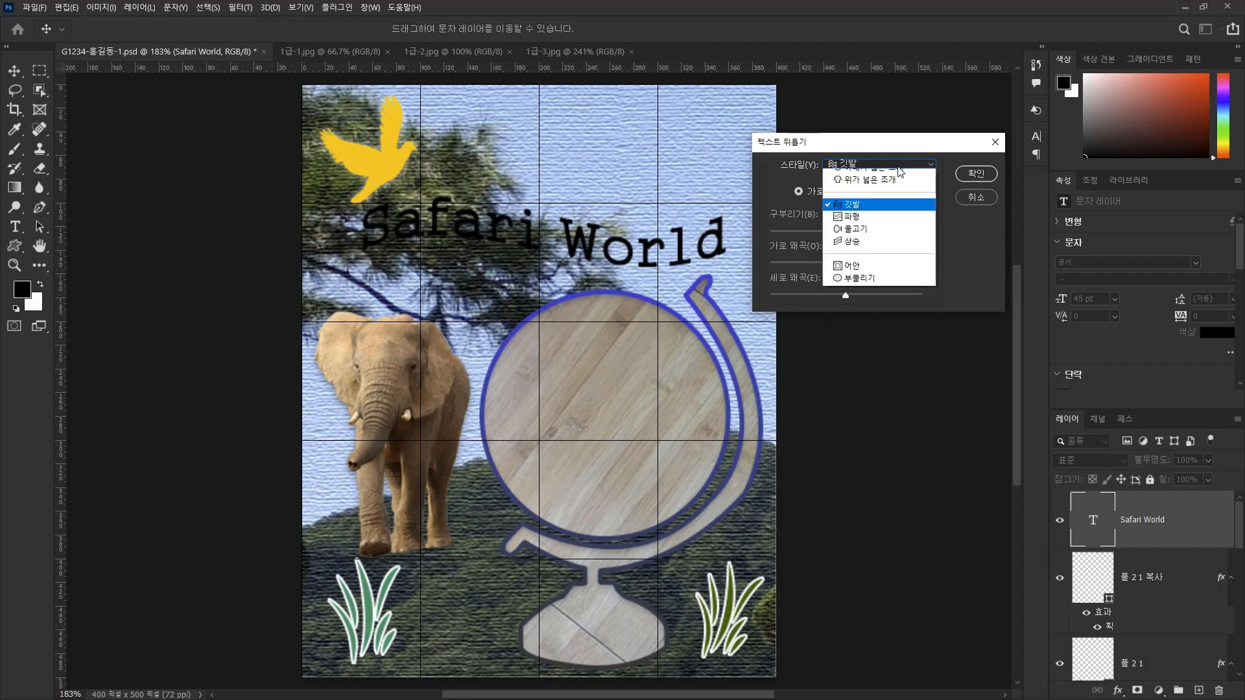
left_click(849, 351)
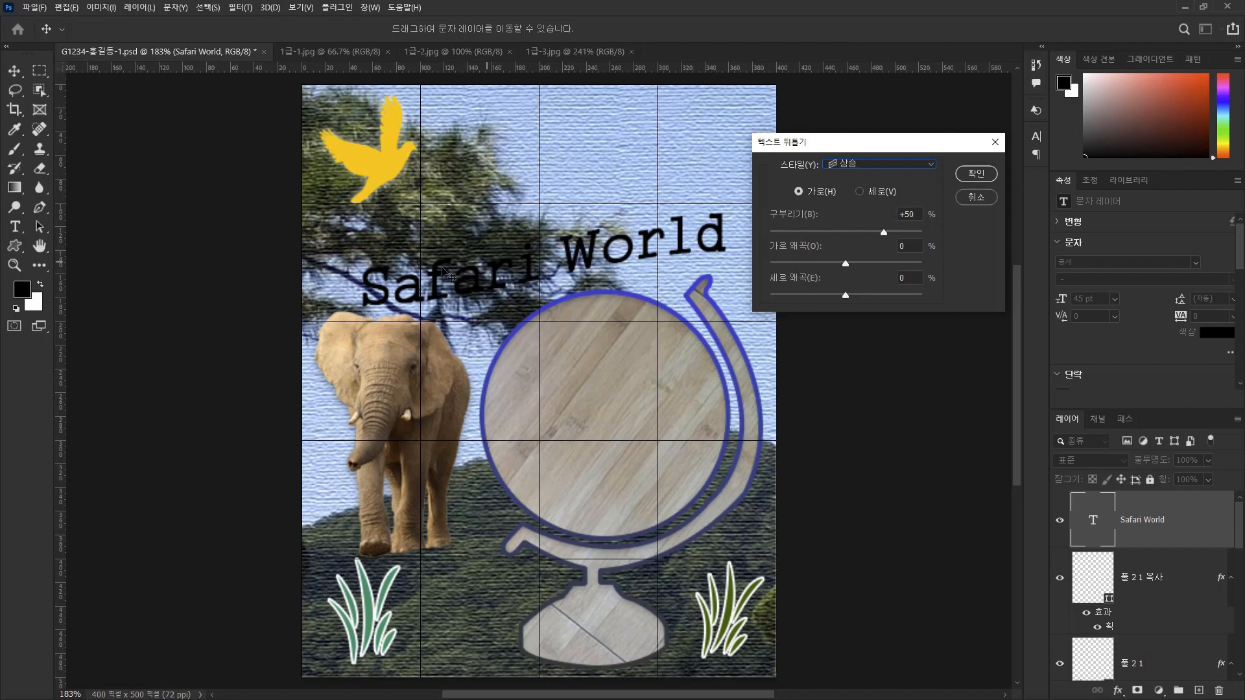
left_click(975, 173)
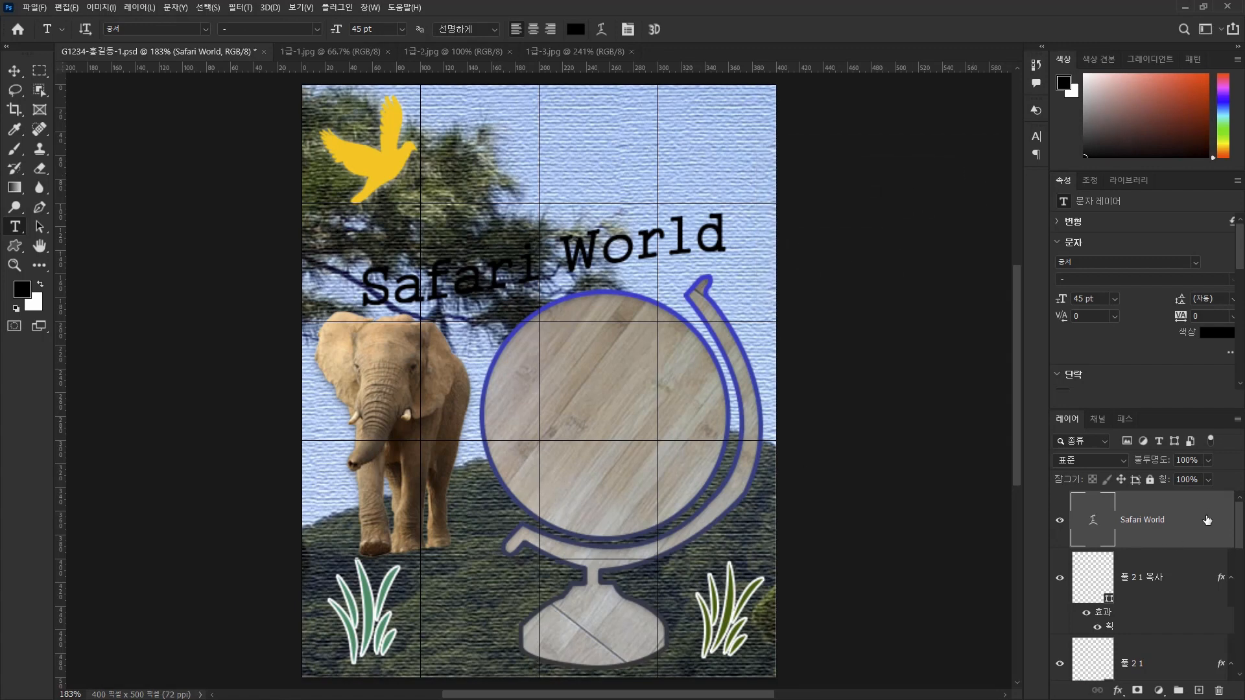
Add a gradient overlay to the Safari World text and set the gradient's 0% color stop to #3366ff.
double_click(1207, 520)
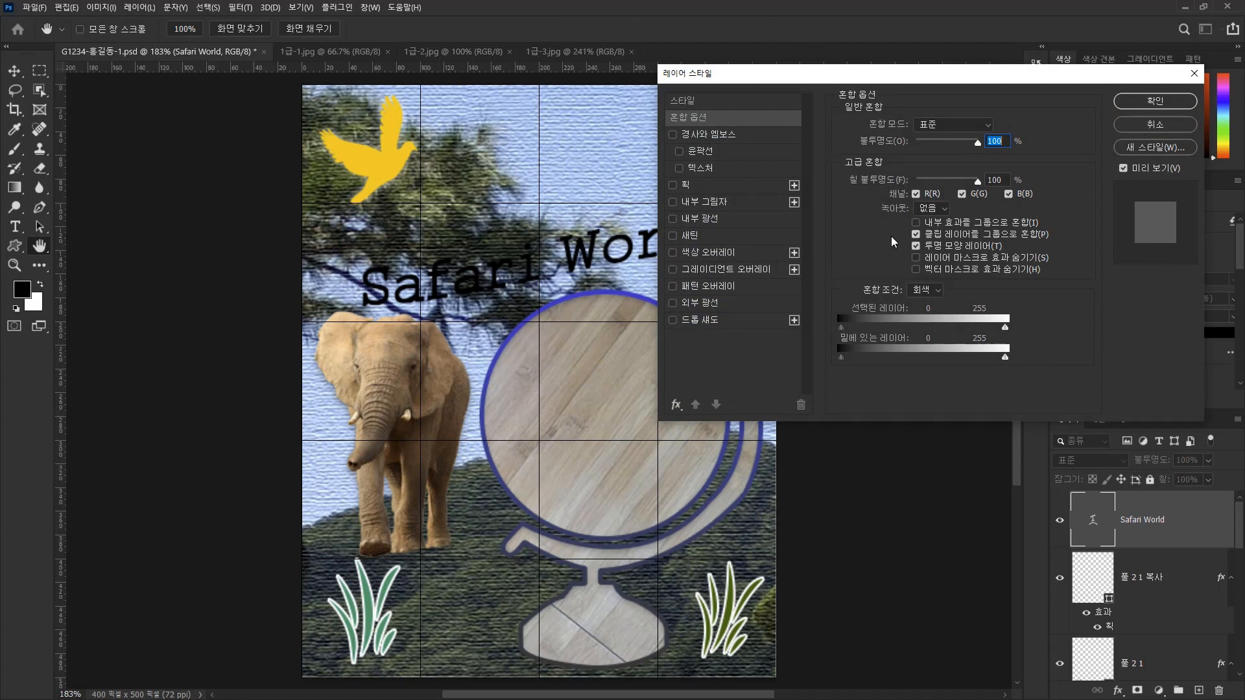
left_click(684, 271)
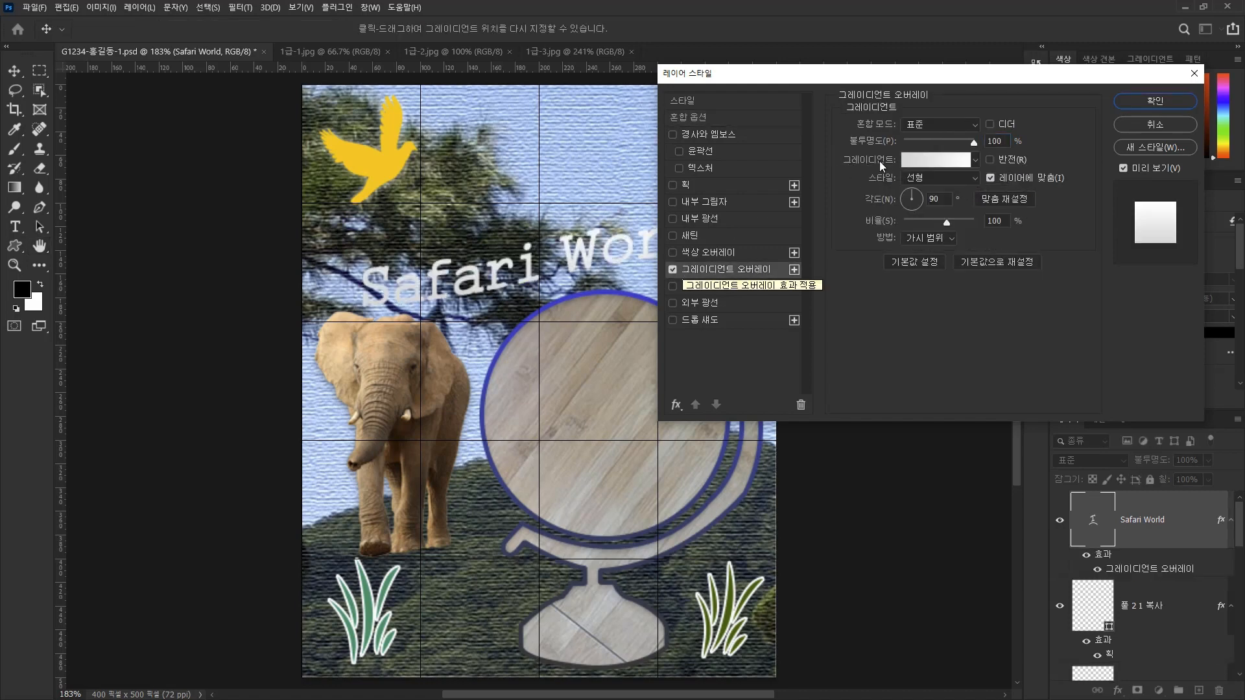
left_click(924, 163)
left_click_drag(606, 112, 886, 111)
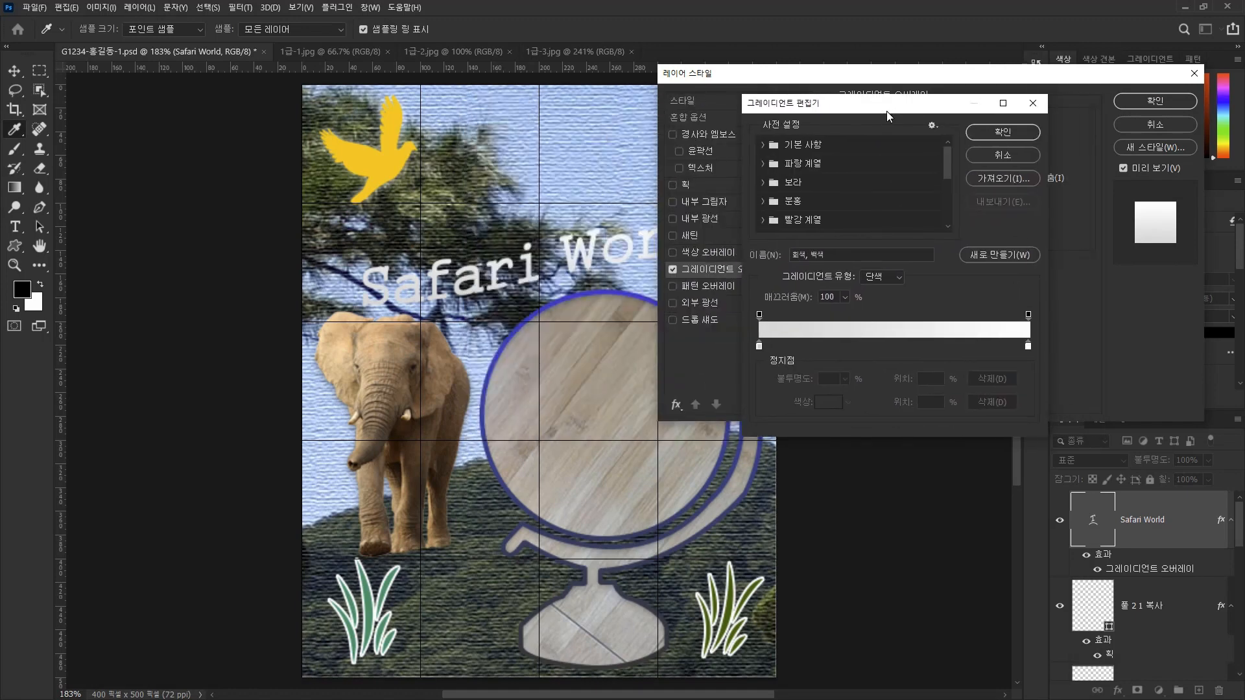
left_click(758, 346)
double_click(759, 346)
left_click_drag(611, 137, 856, 149)
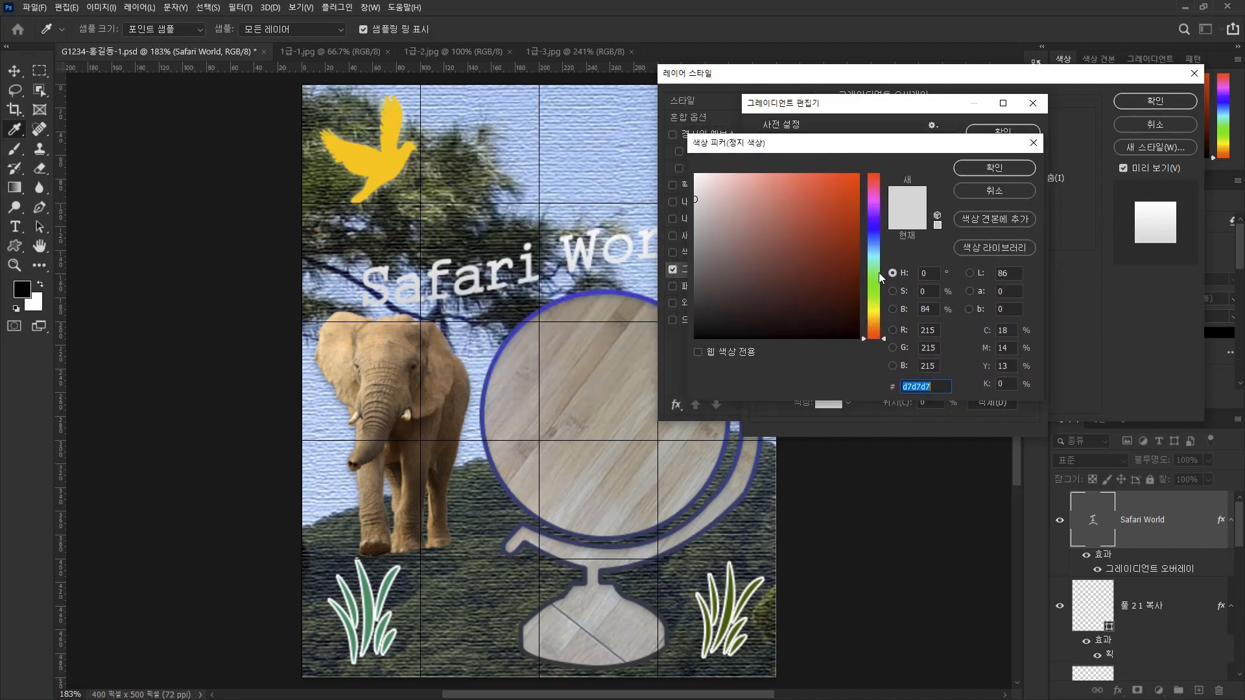
type("33")
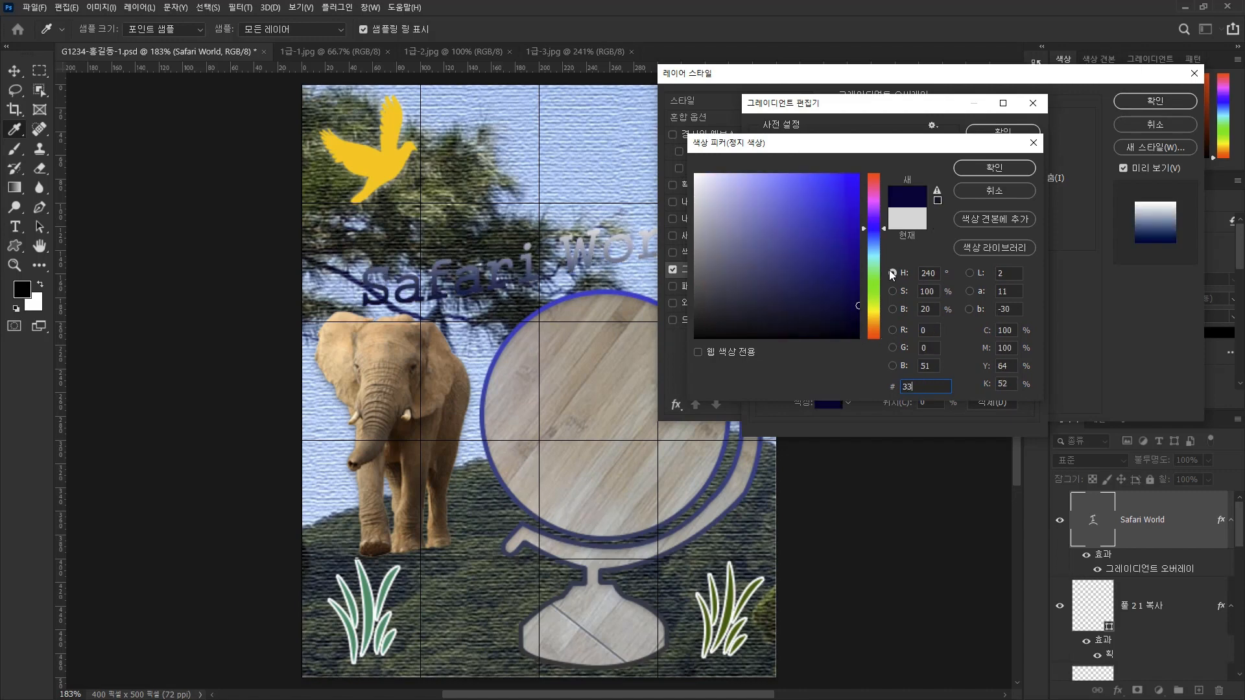
type("66ff")
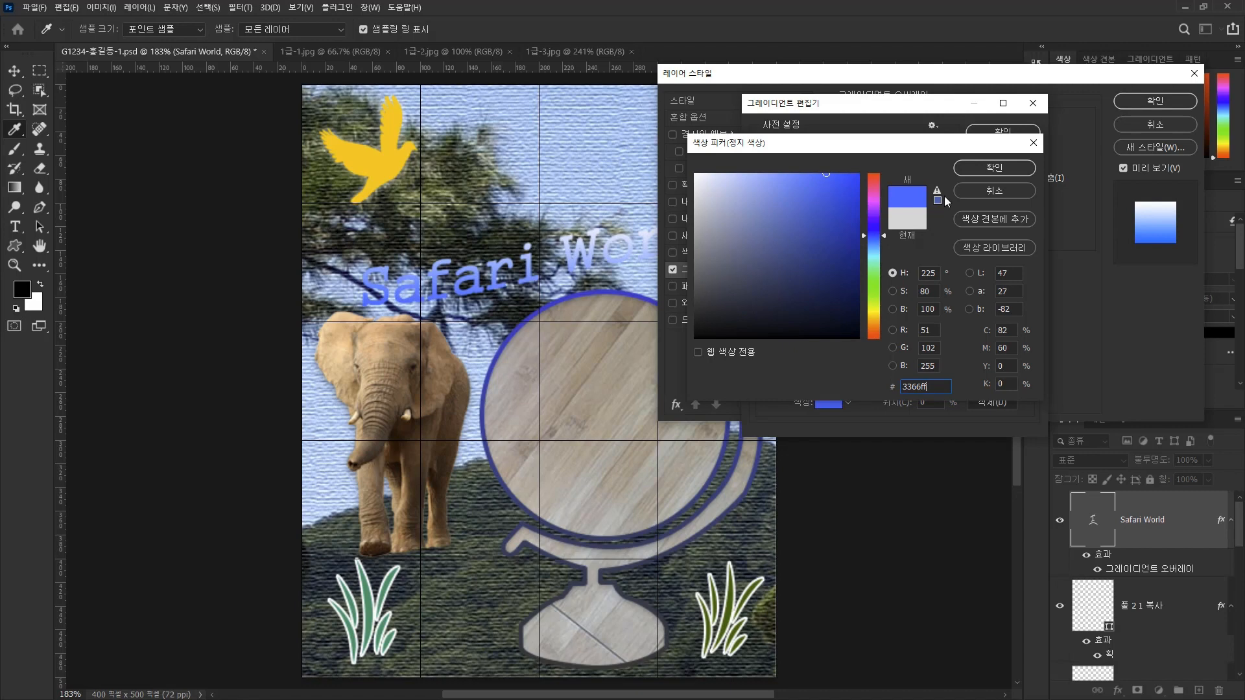
left_click(1002, 167)
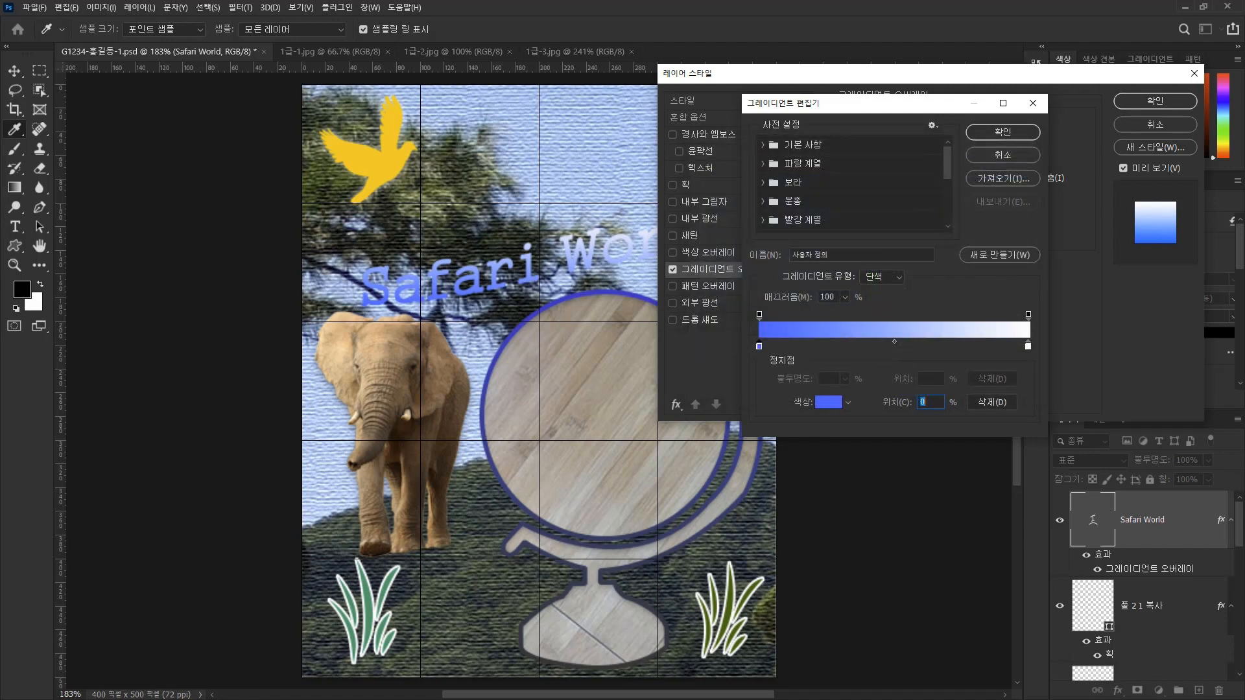
Set the 100% color stop of the text's gradient overlay to #ff6666.
left_click(1029, 345)
double_click(1029, 346)
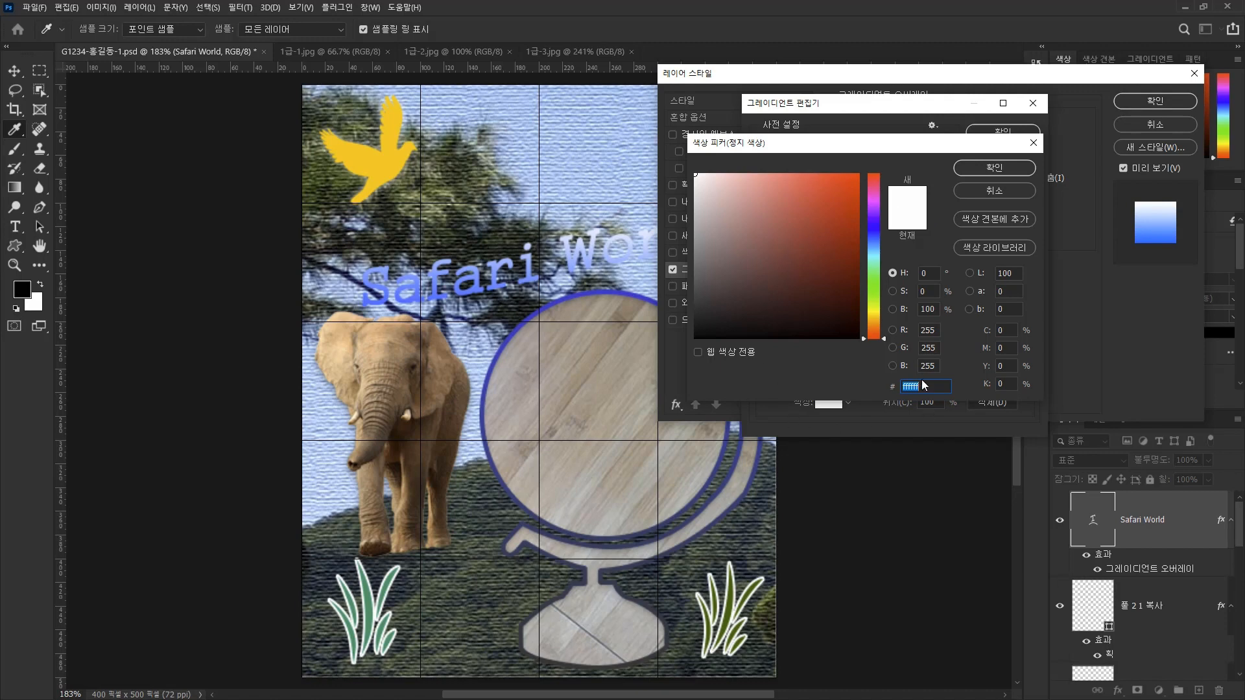
type("ff6")
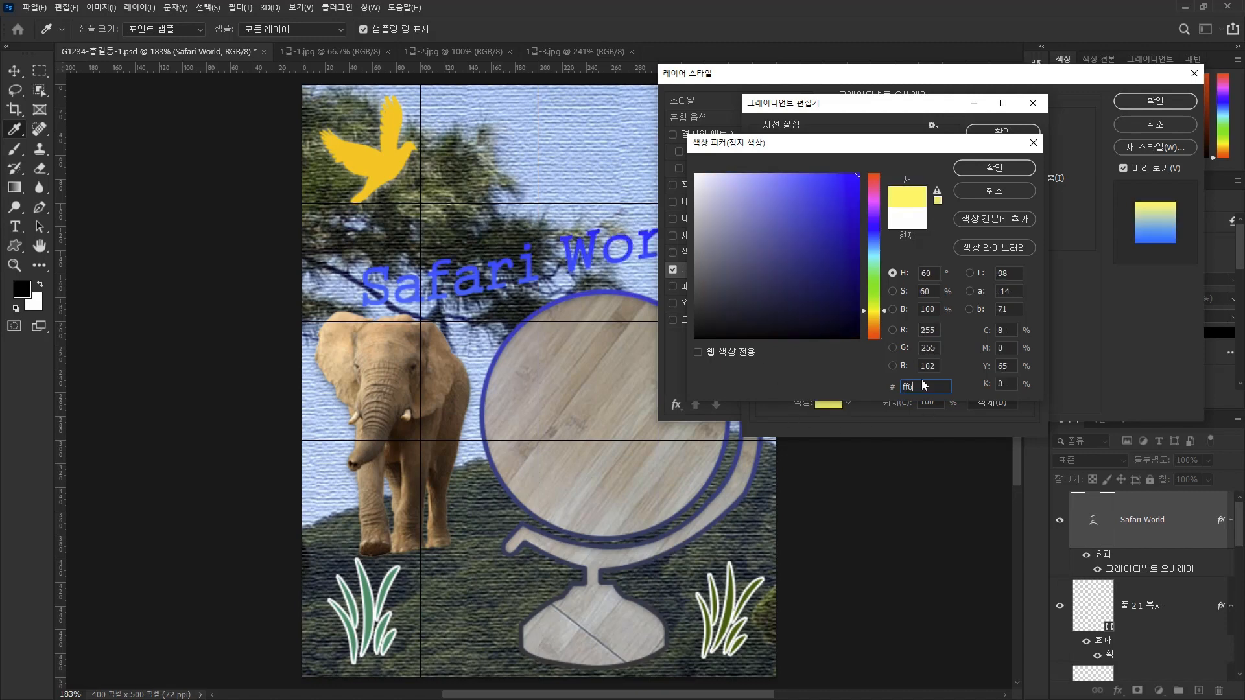
type("666")
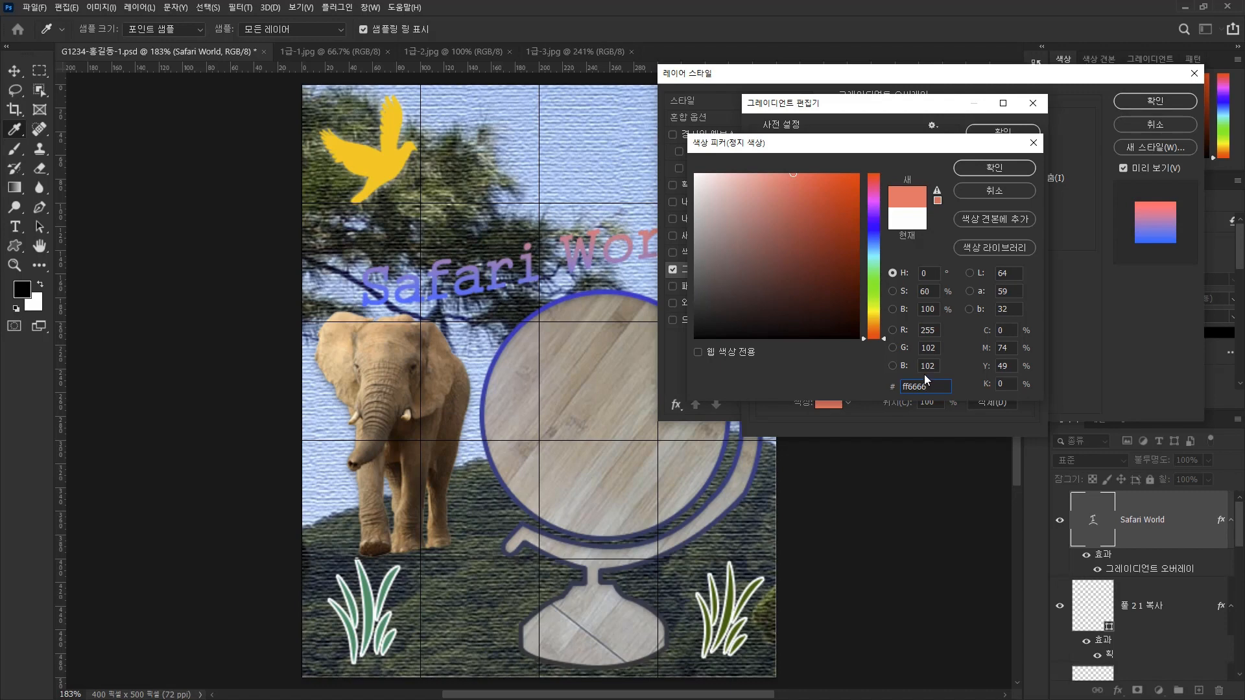
left_click(1009, 169)
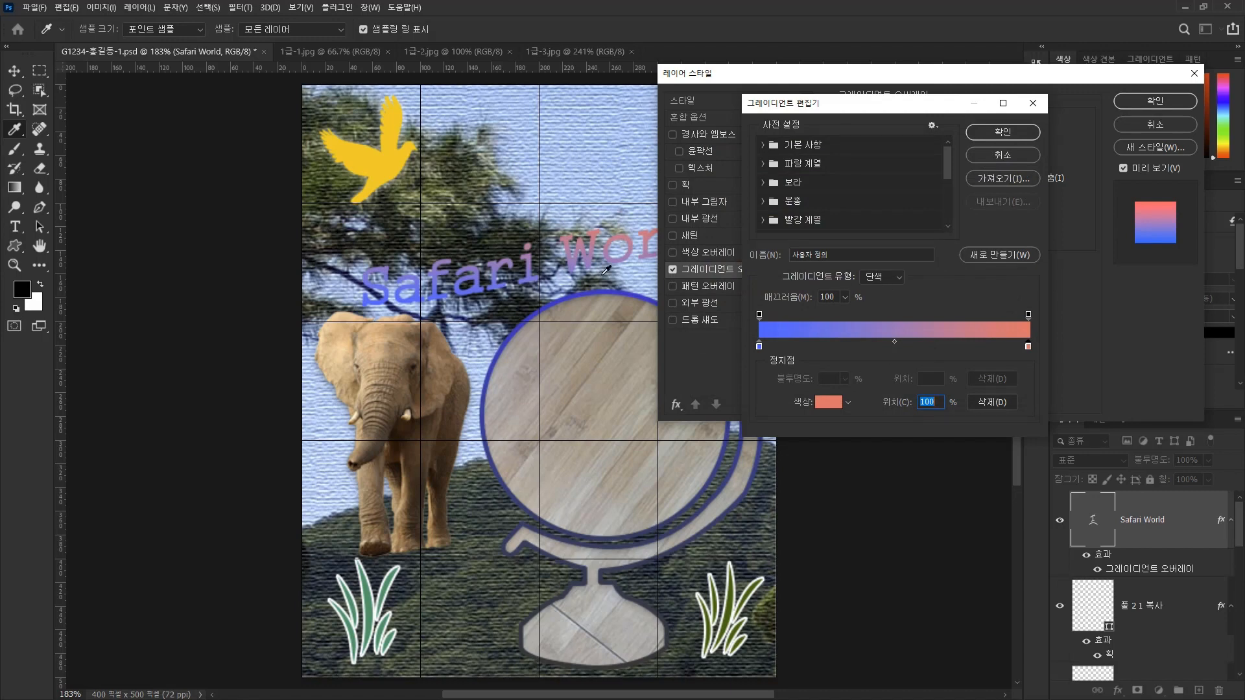
Accept the two-color gradient and set the Safari World text's gradient overlay angle to 0°.
left_click(990, 131)
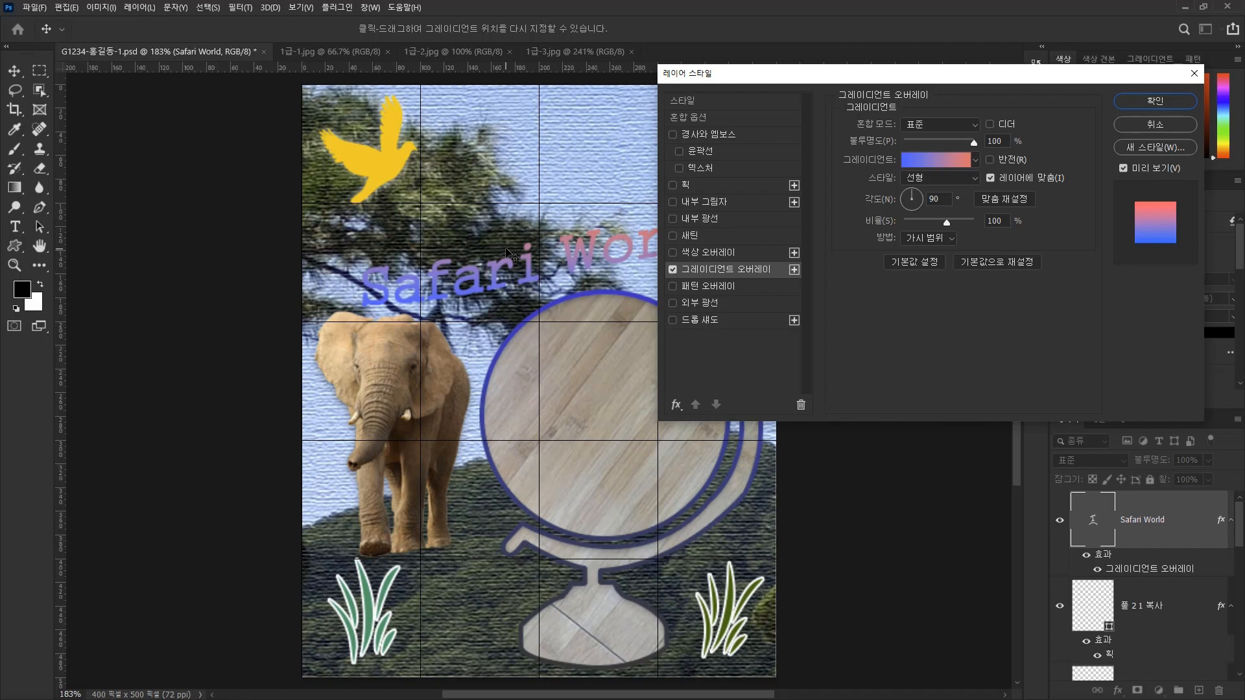
left_click(920, 201)
left_click_drag(919, 199, 920, 200)
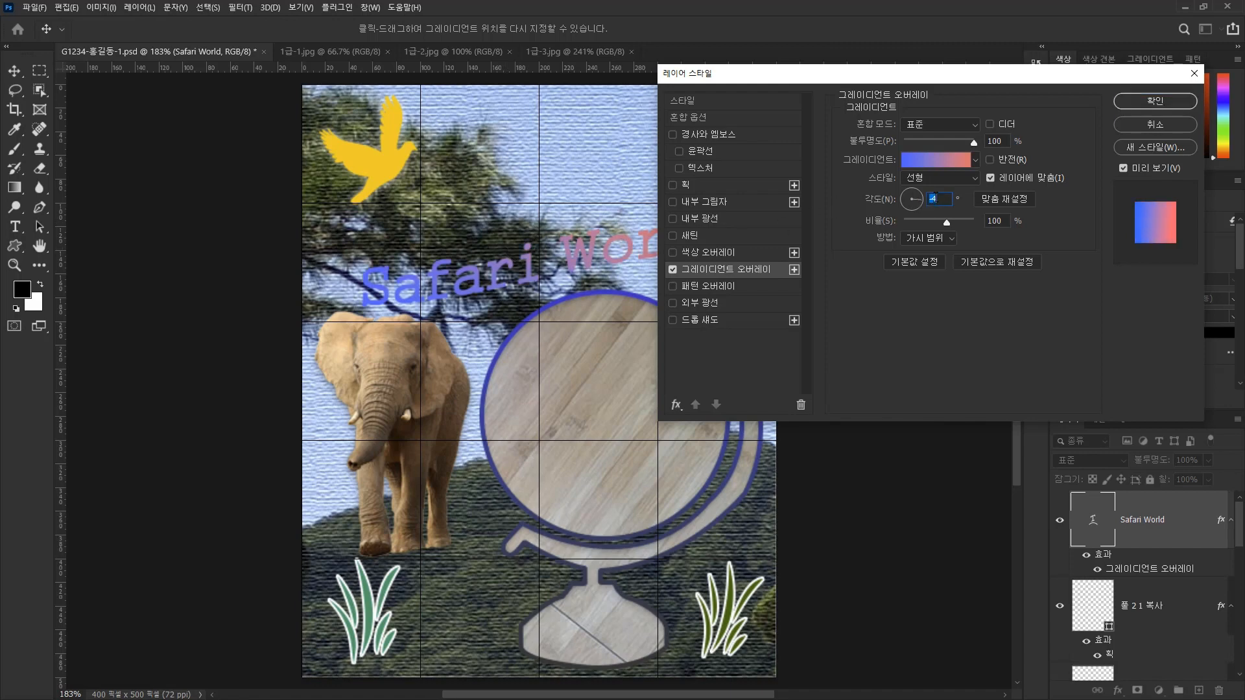
type("0")
Add a white 3 px outside stroke to the Safari World text and apply the layer style.
left_click(693, 184)
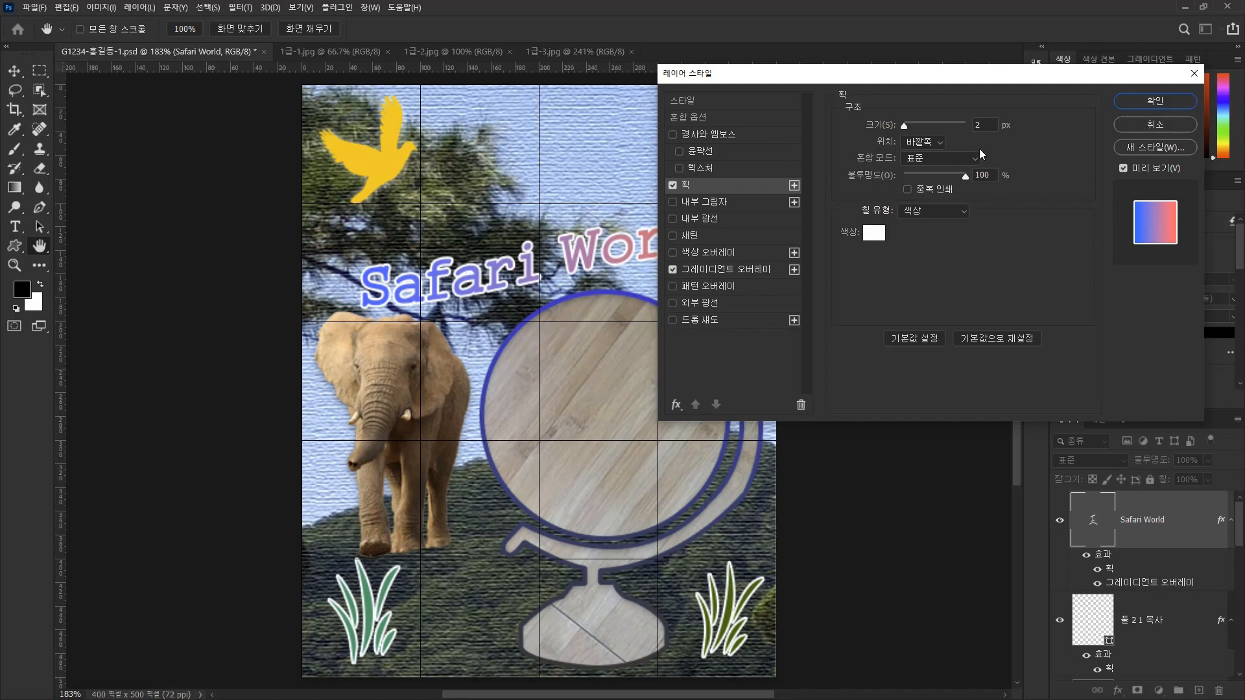
double_click(992, 127)
key("Up")
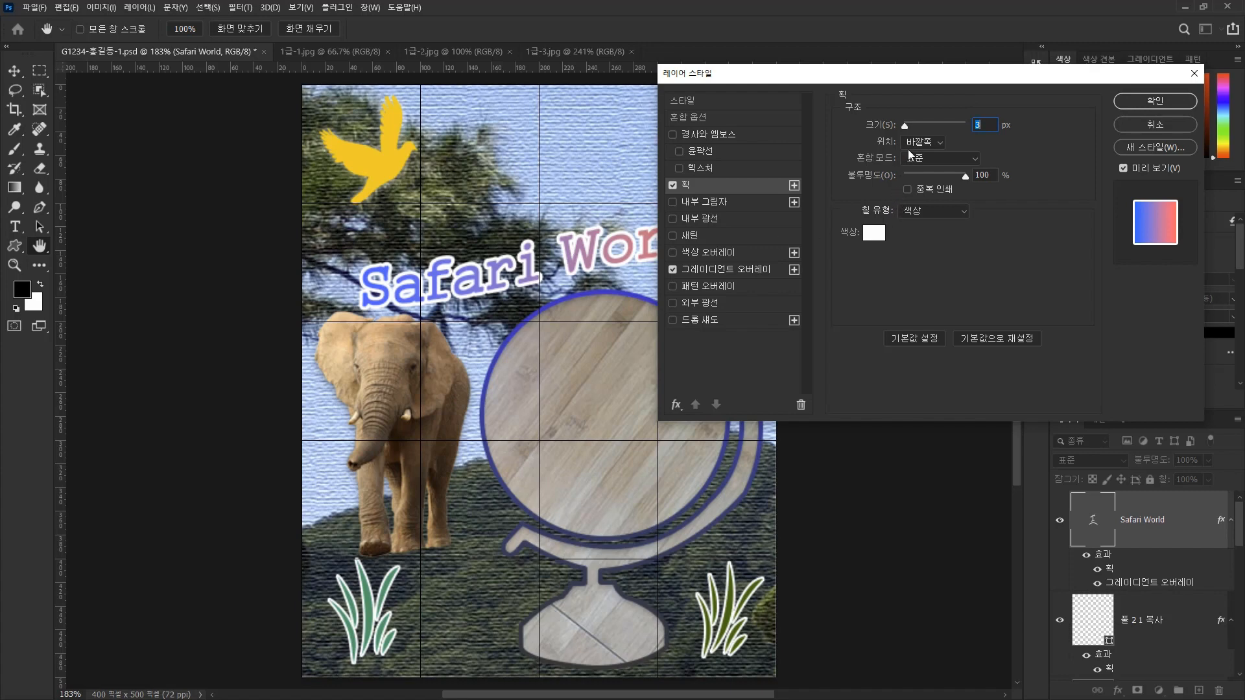
left_click(875, 236)
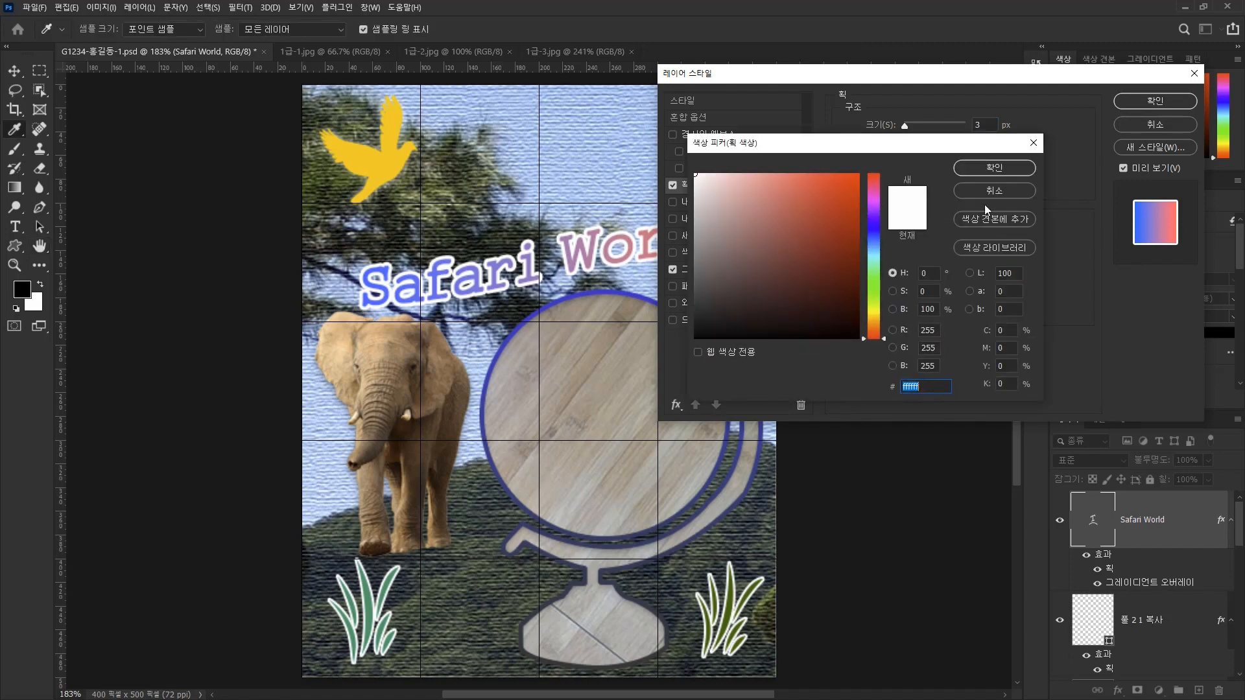
left_click(989, 170)
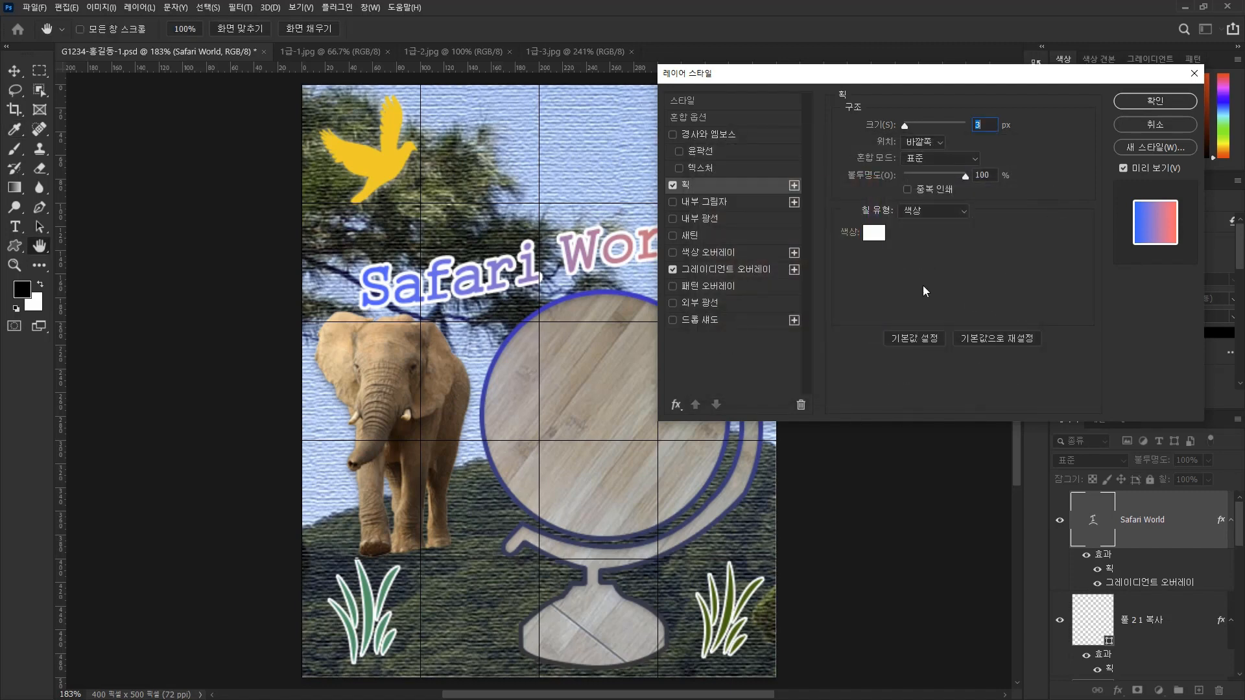
left_click(1163, 103)
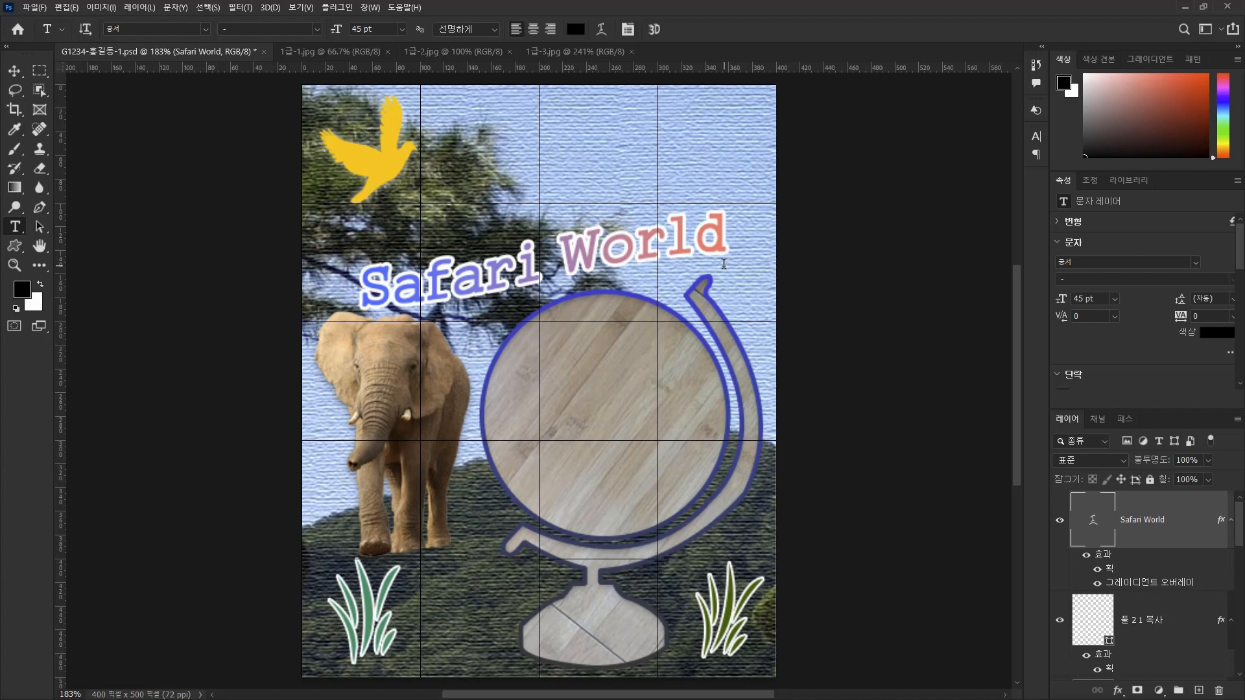
Move the Safari World text slightly up, away from the globe, and save the PSD document with maximized compatibility.
left_click(14, 74)
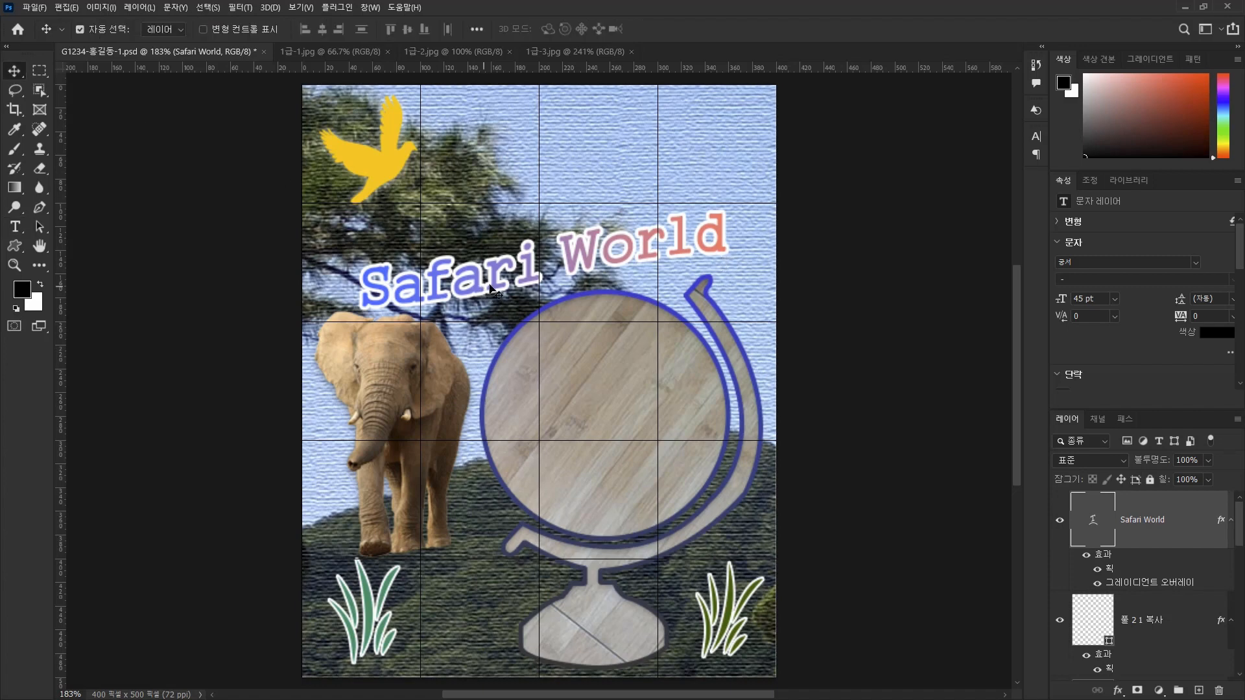
left_click_drag(496, 280, 491, 237)
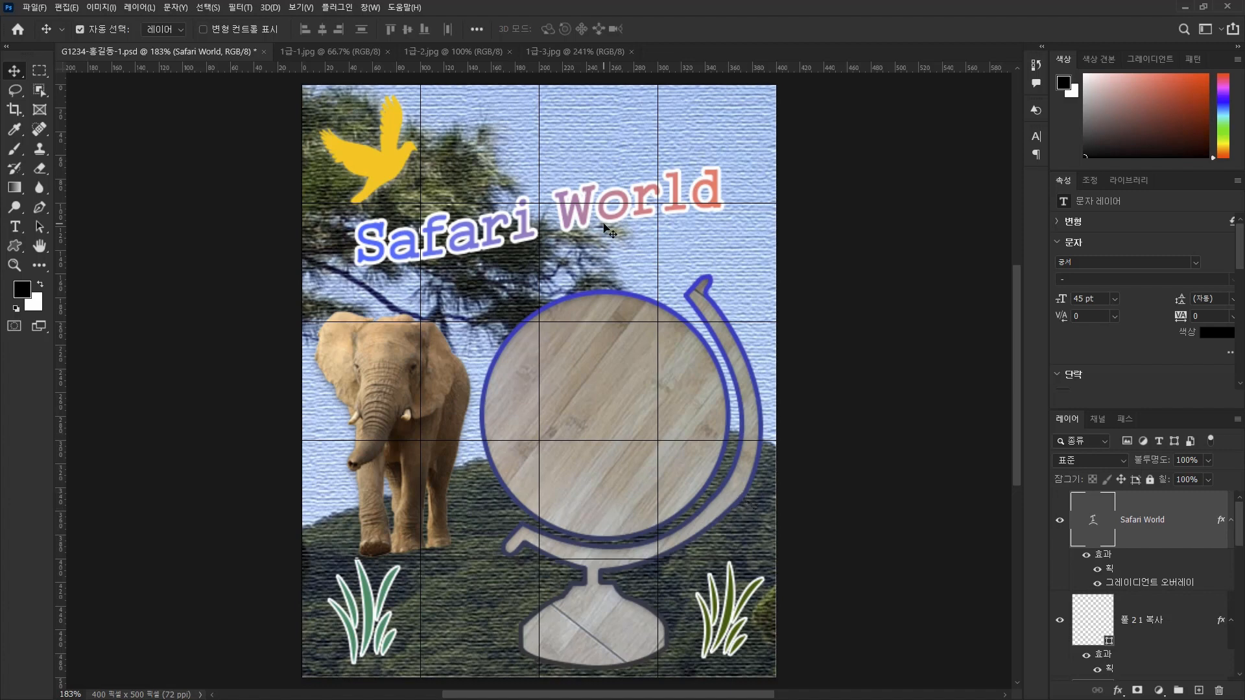
key("ctrl")
key("ctrl+s")
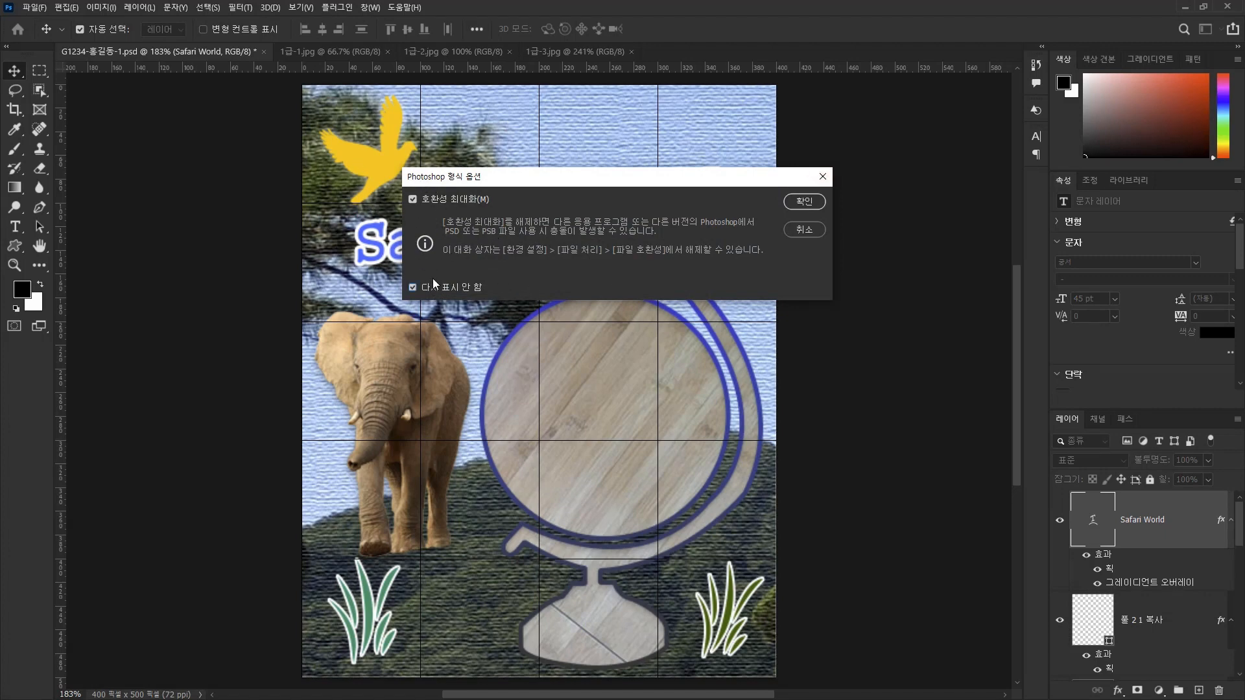
left_click(811, 200)
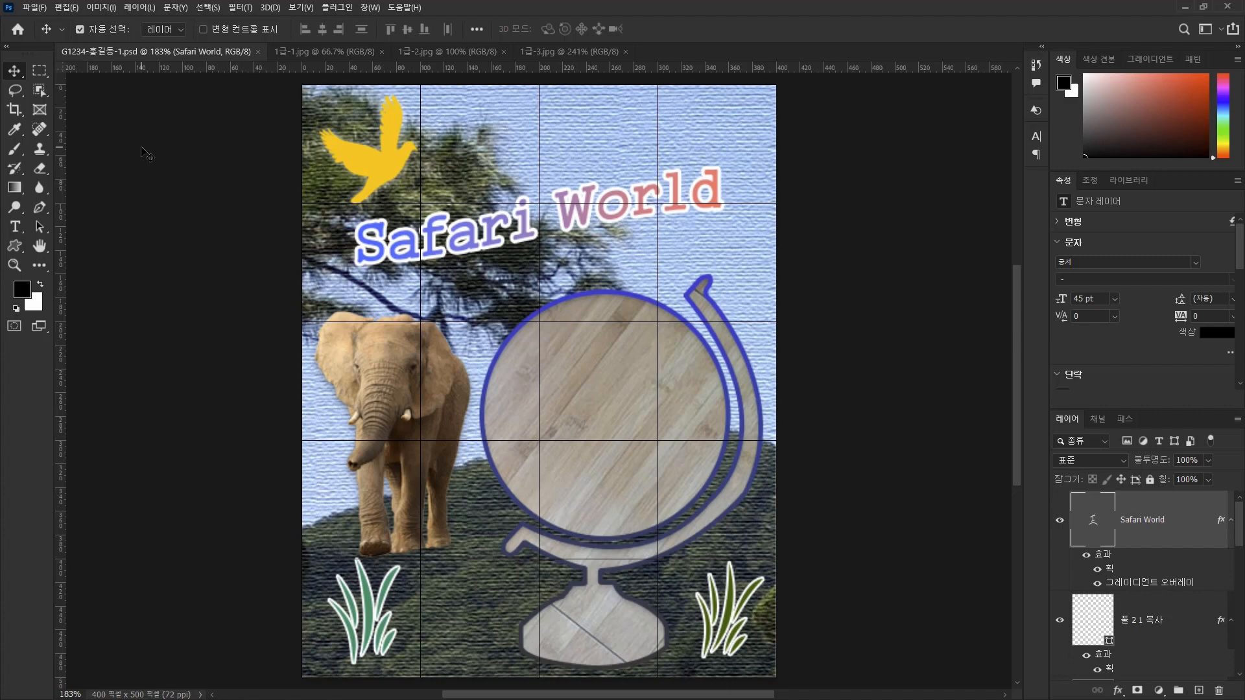
Start saving a copy of the document in the GTQ folder with JPEG as the file format.
left_click(34, 7)
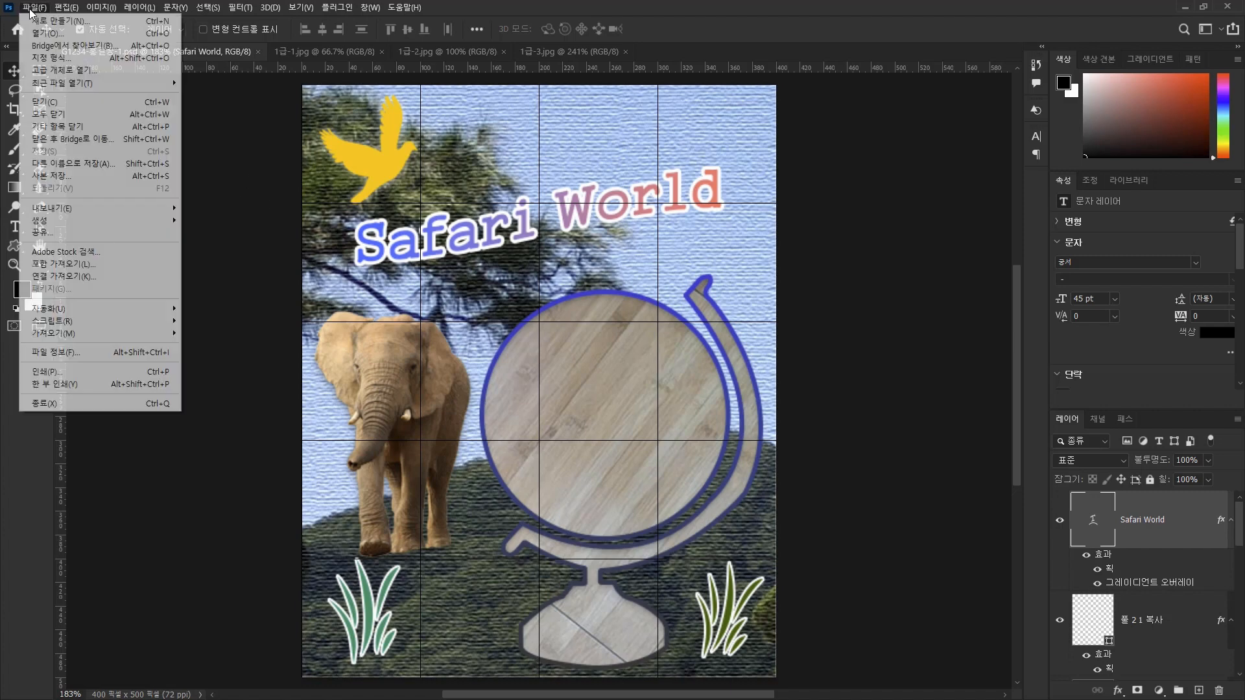
left_click(97, 177)
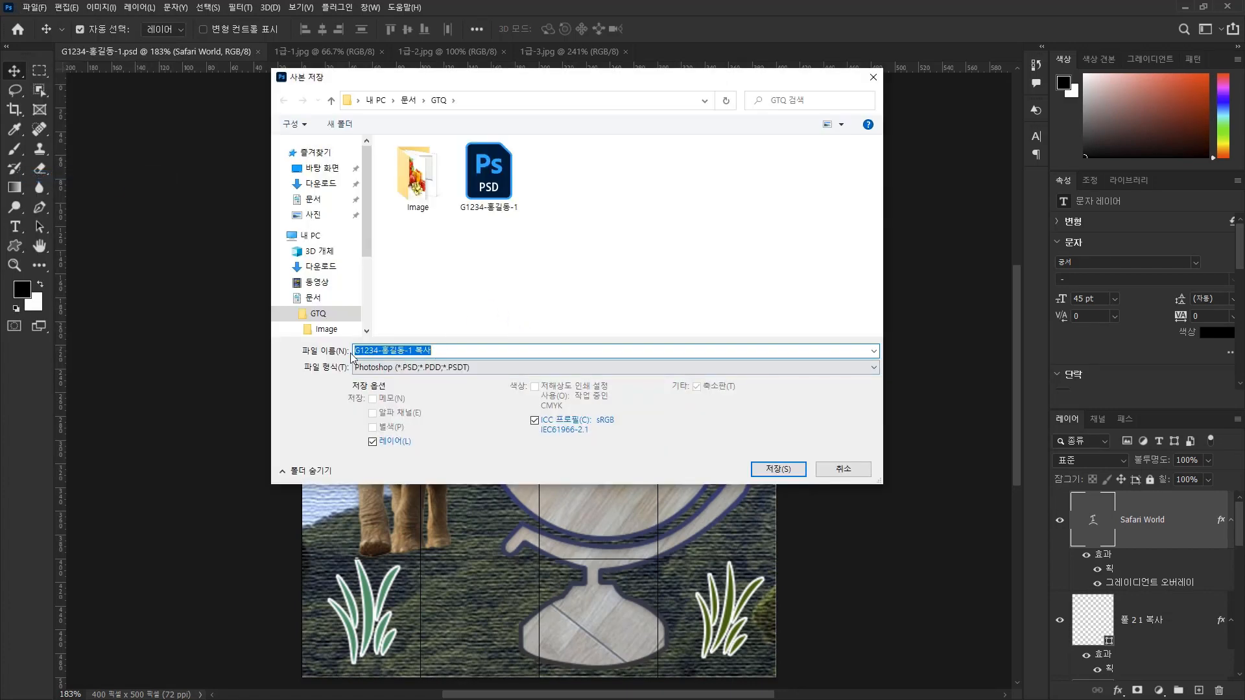
left_click(387, 367)
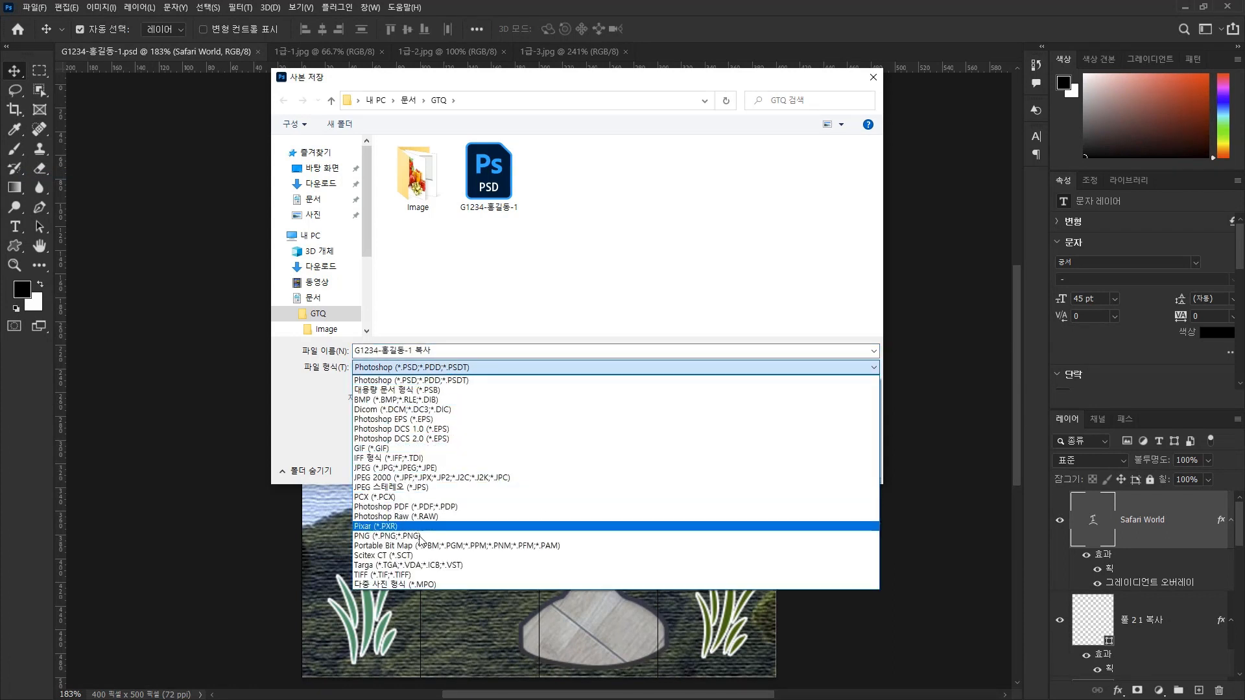
left_click(418, 469)
Remove the "복사" suffix from the copy's file name and save the JPEG with an adjusted image quality.
left_click(473, 350)
left_click(474, 350)
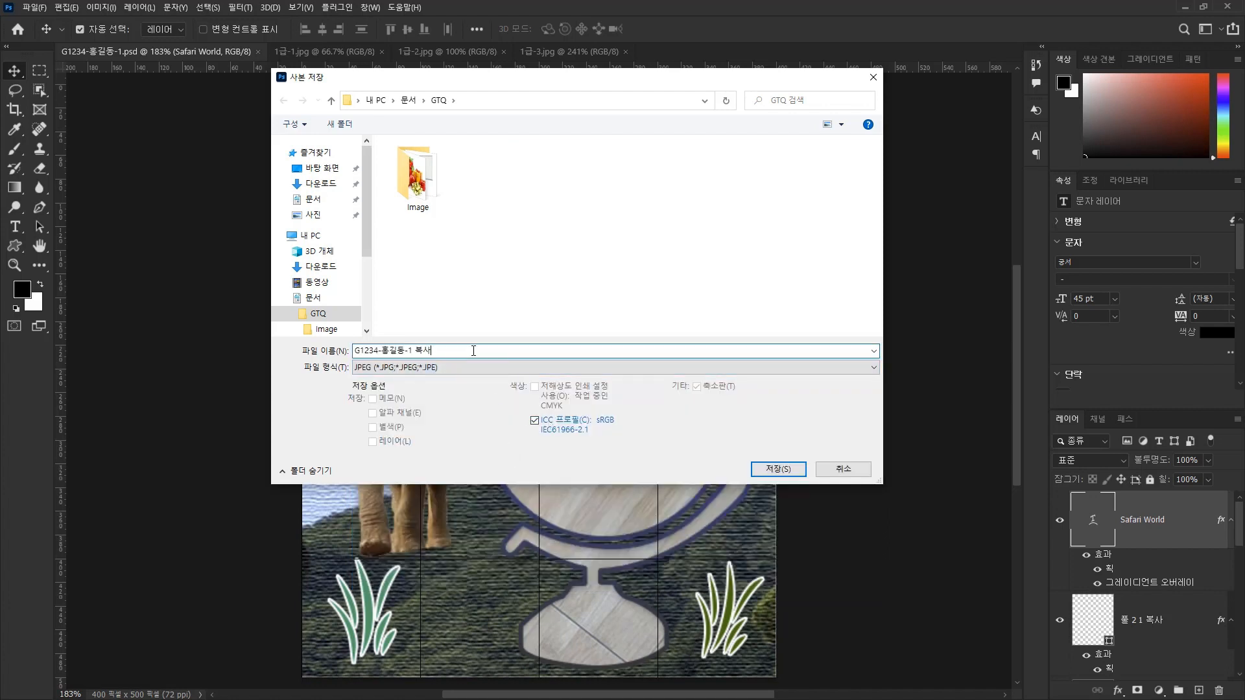
key("BackSpace")
key("BackSpace")
key("BackSpace")
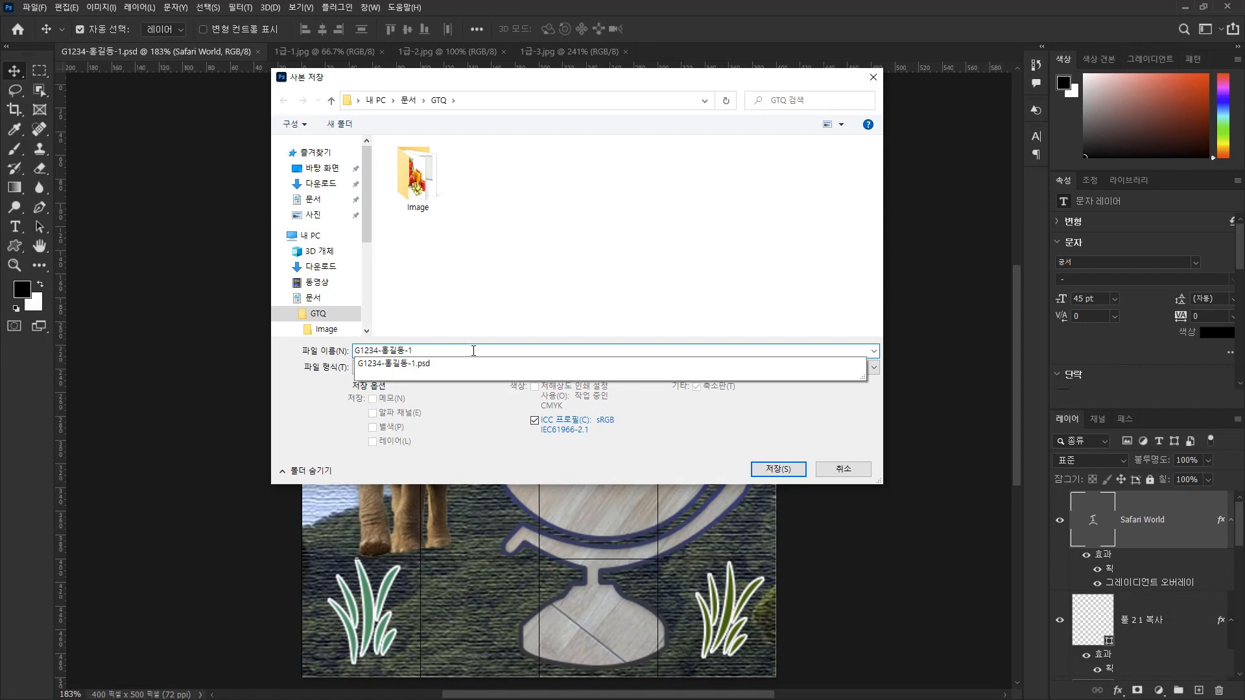
left_click(418, 479)
left_click(768, 468)
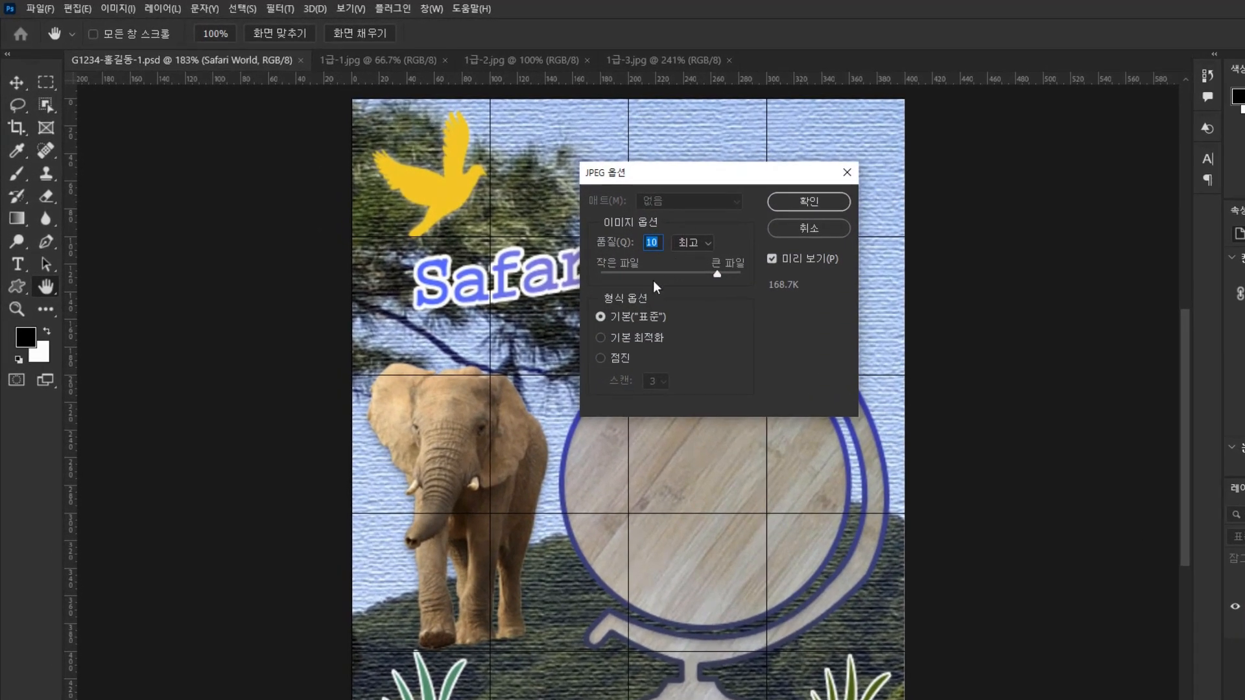
left_click(690, 272)
left_click(826, 201)
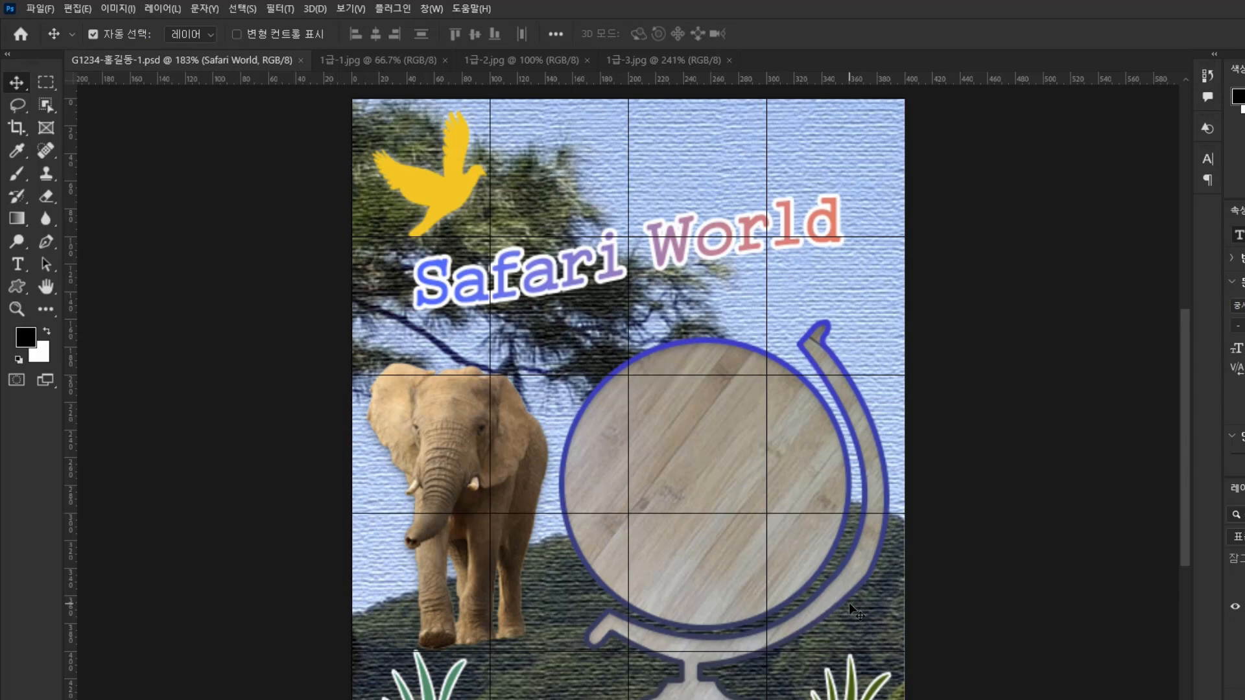
Resize the image to 40 × 50 pixels, keeping the proportions linked.
left_click(119, 9)
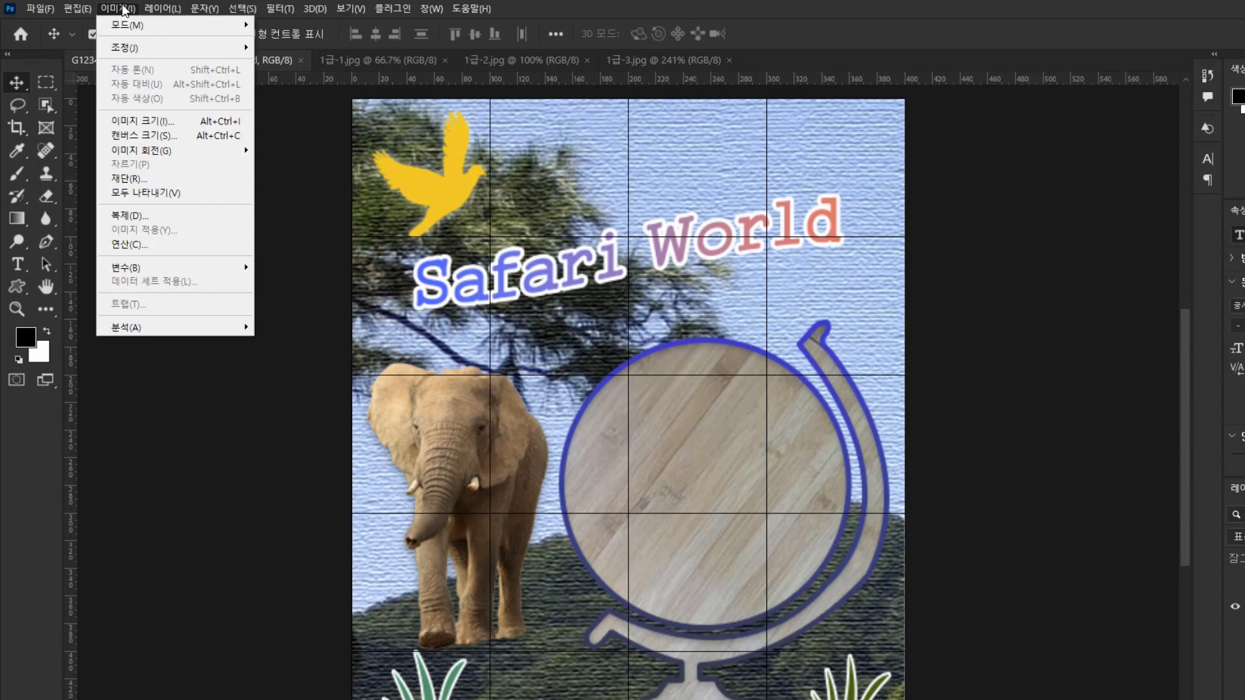
left_click(150, 123)
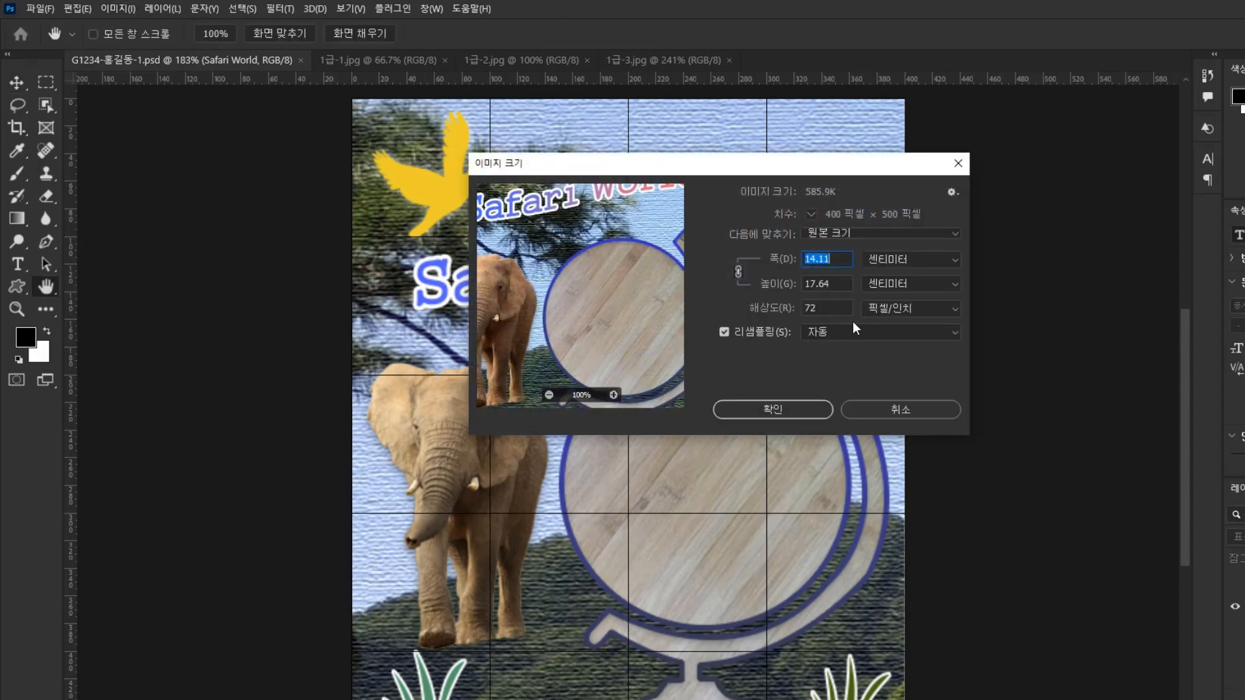
left_click(903, 259)
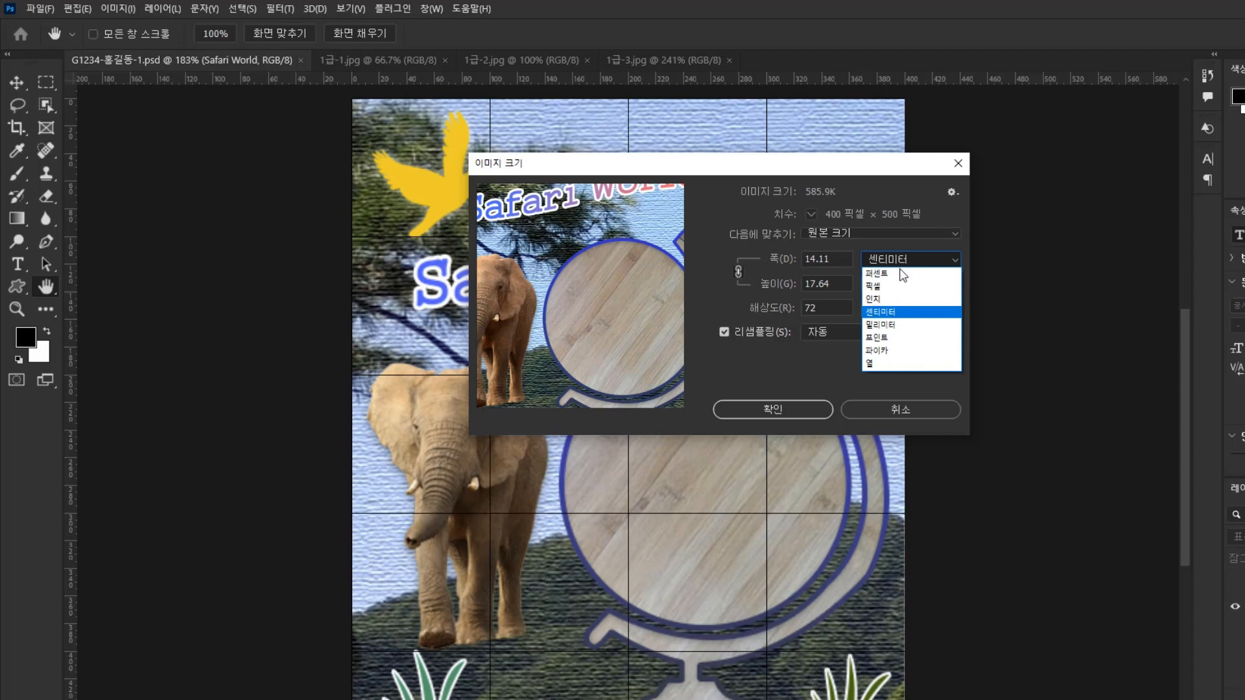
left_click(893, 281)
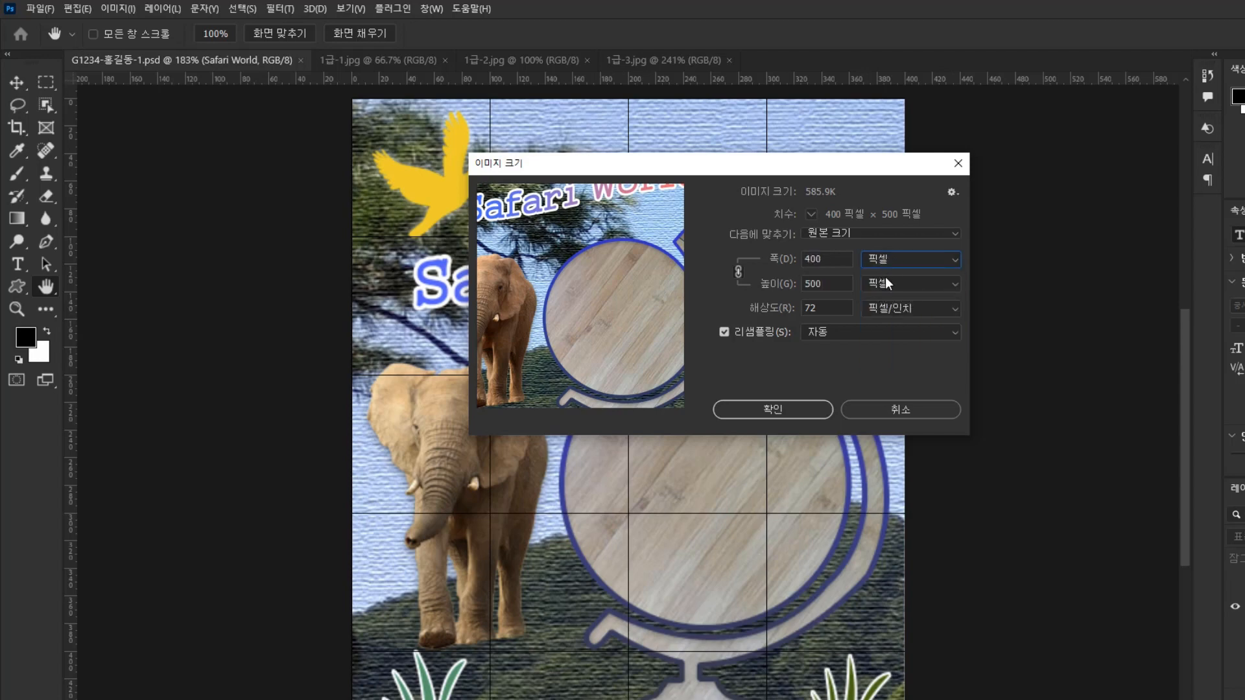
left_click(842, 259)
key("BackSpace")
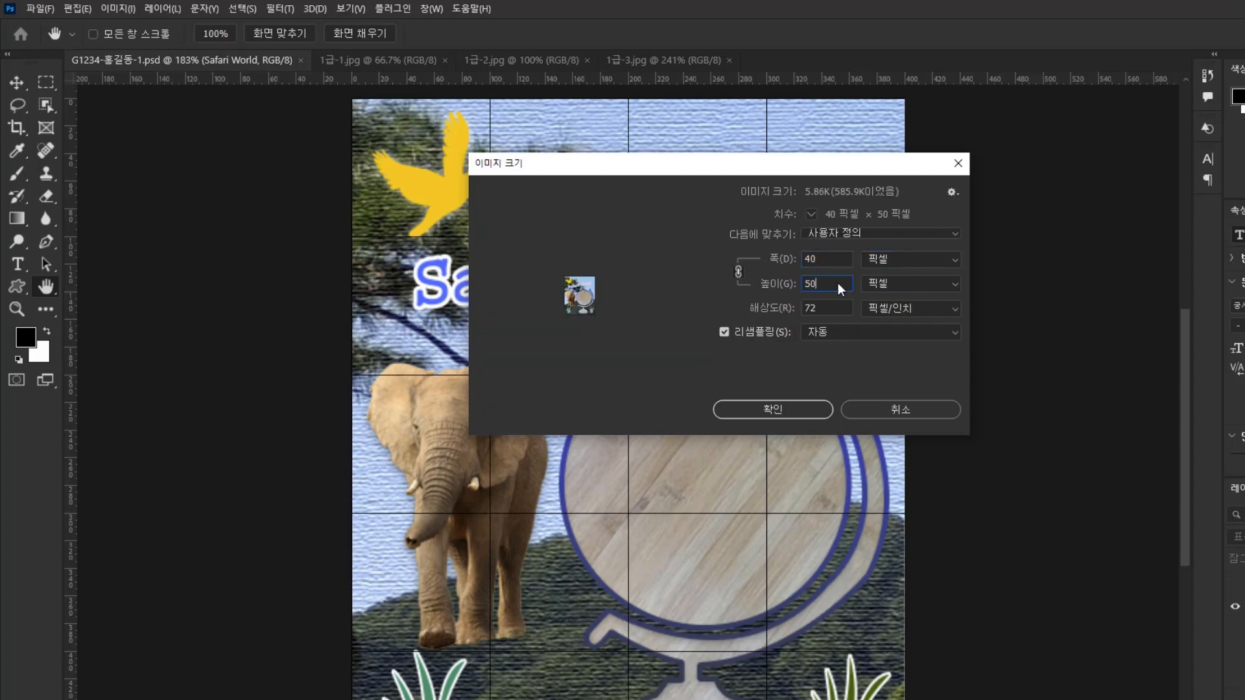
left_click(841, 286)
left_click(839, 262)
left_click(795, 407)
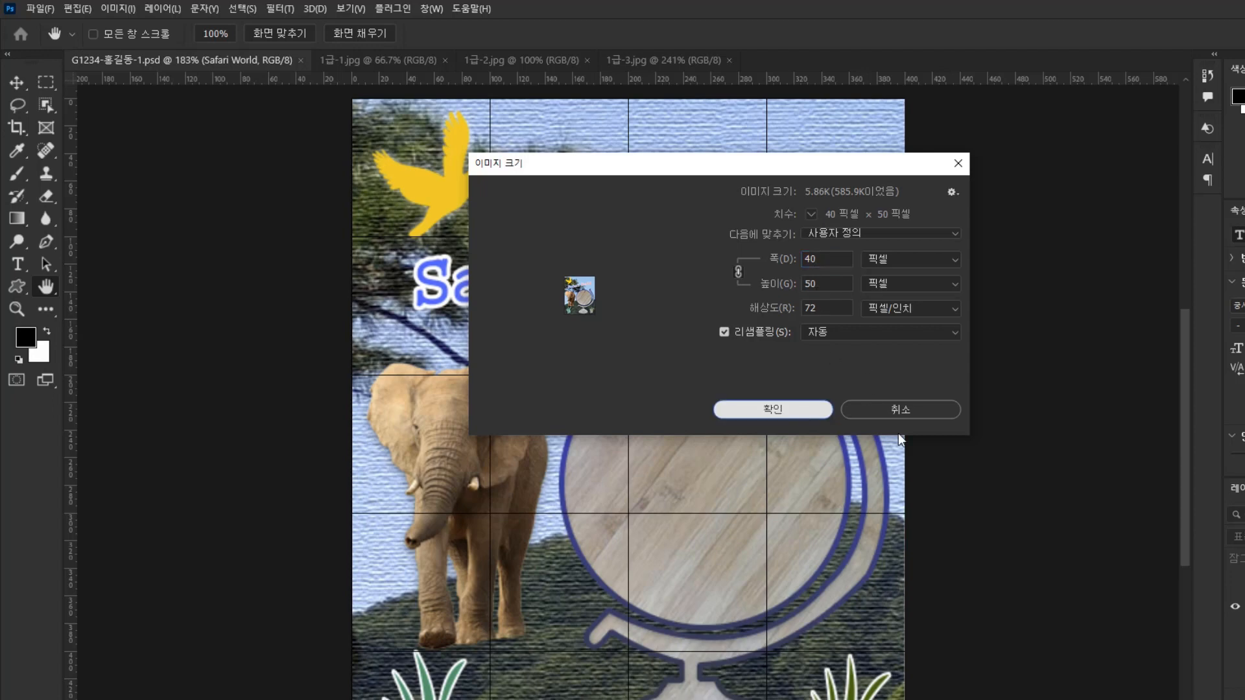
left_click(788, 411)
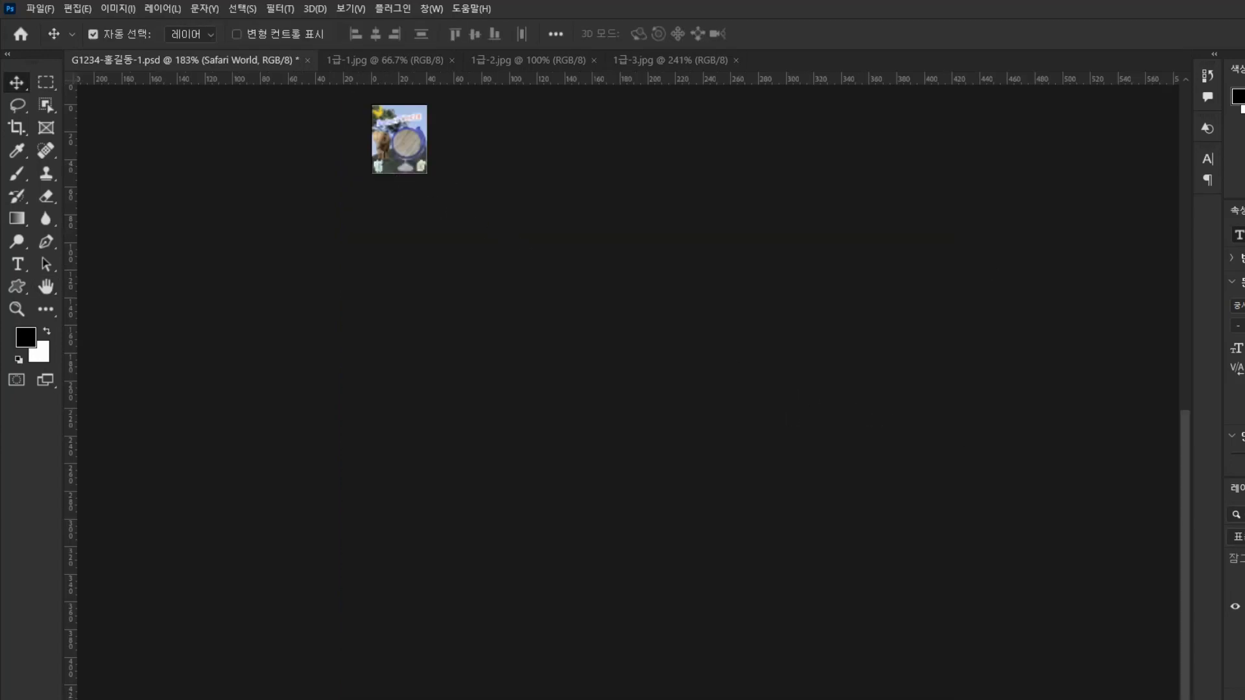